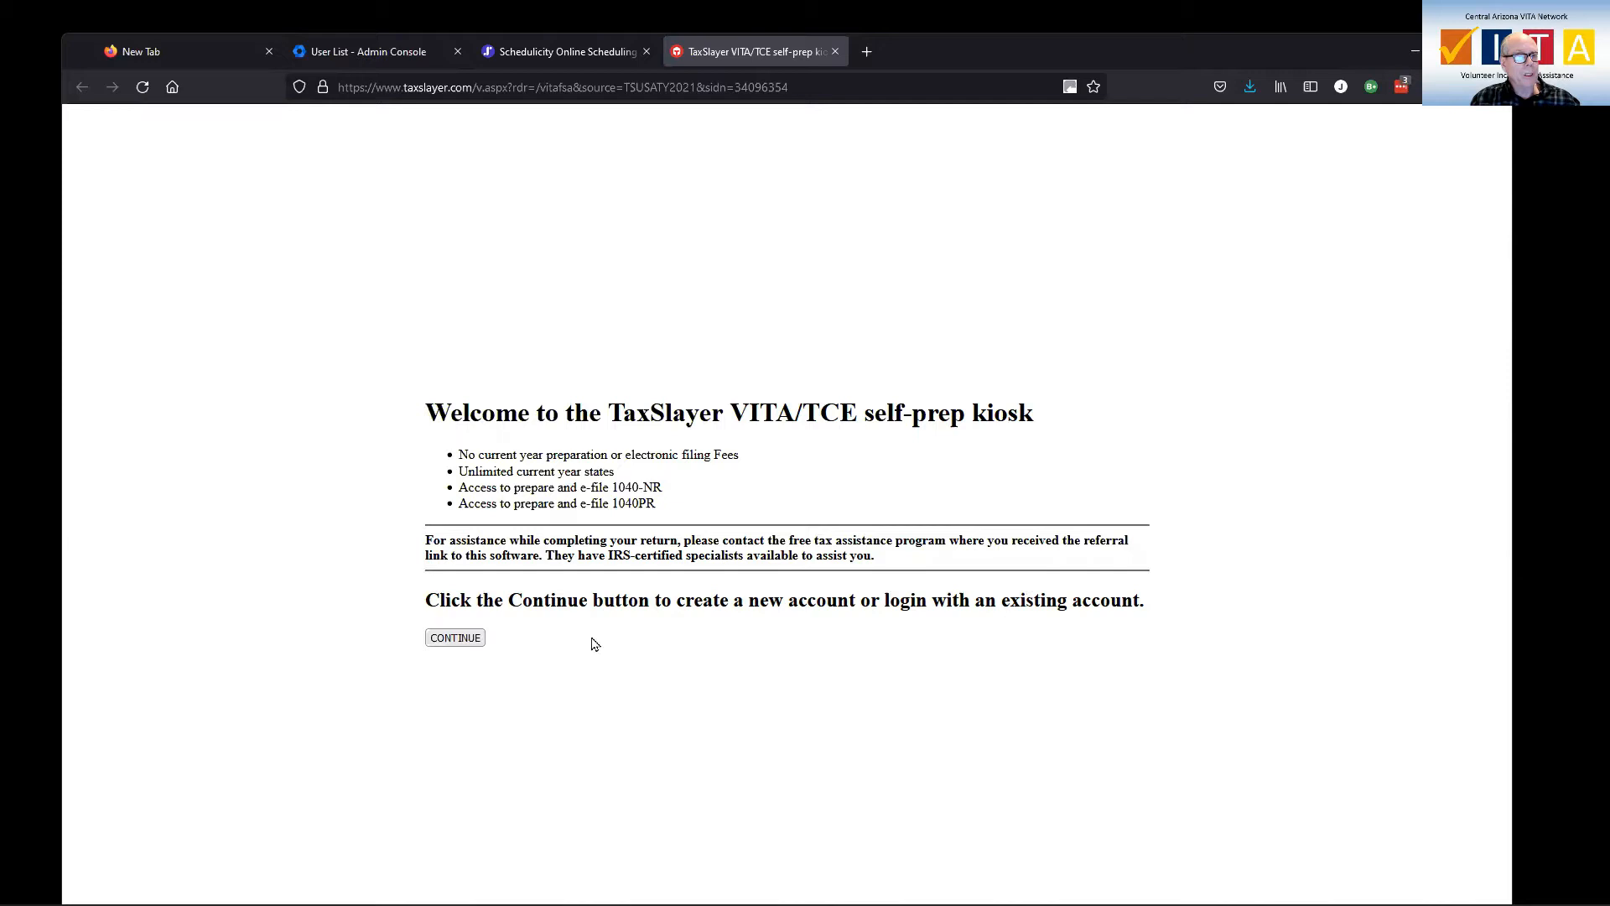
Start a new TaxSlayer account and replace the prefilled e-mail with the program's address.
left_click(470, 644)
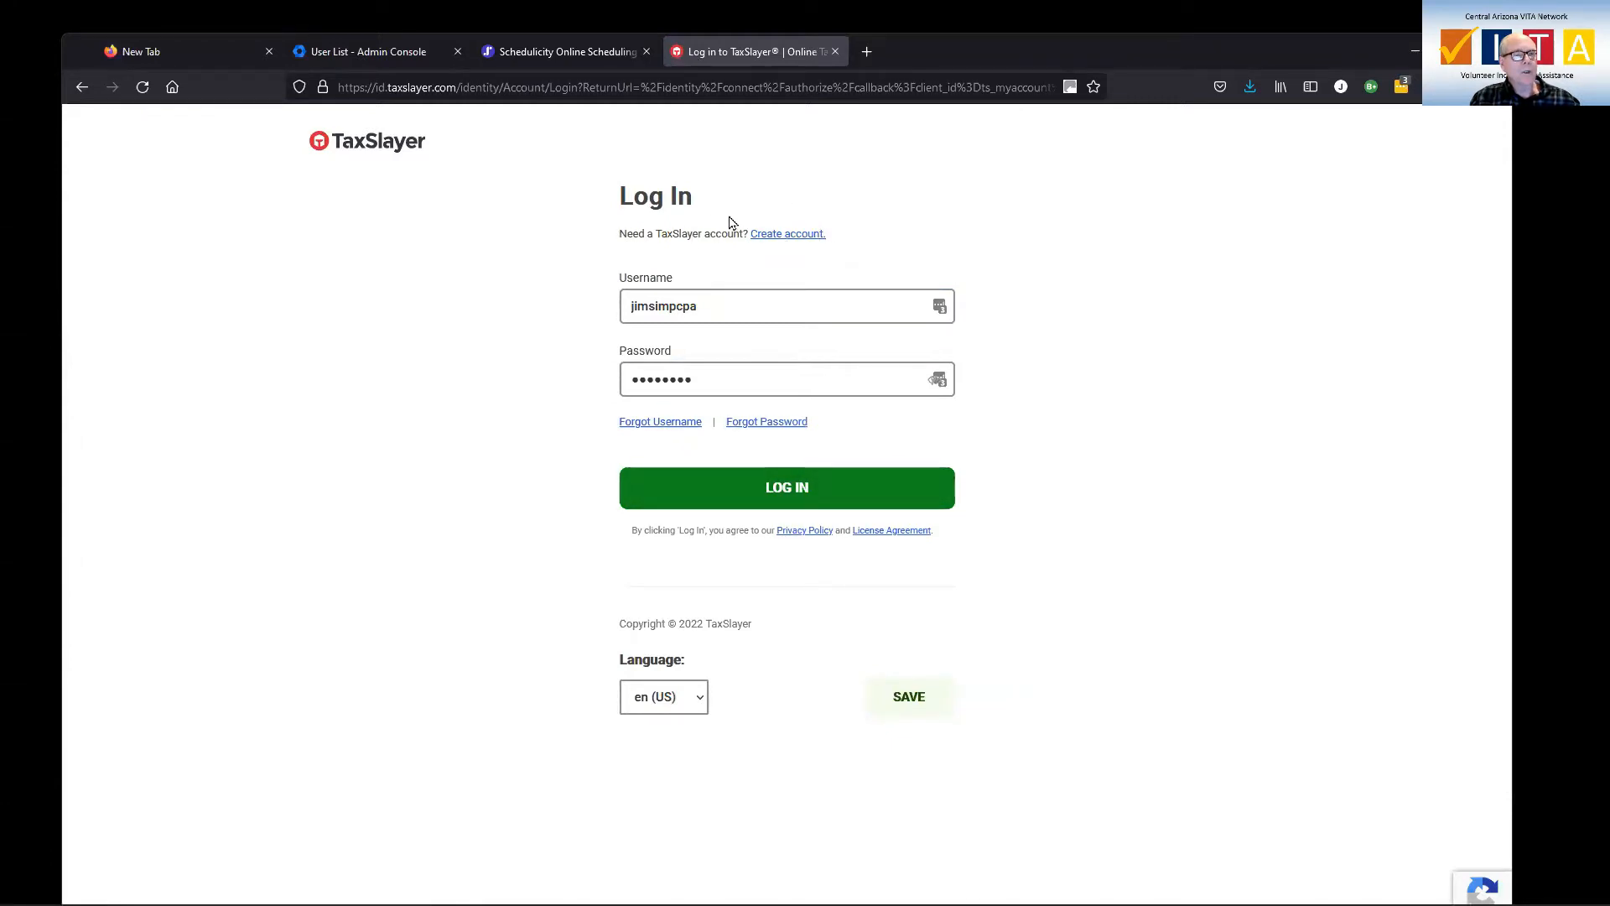
left_click(789, 239)
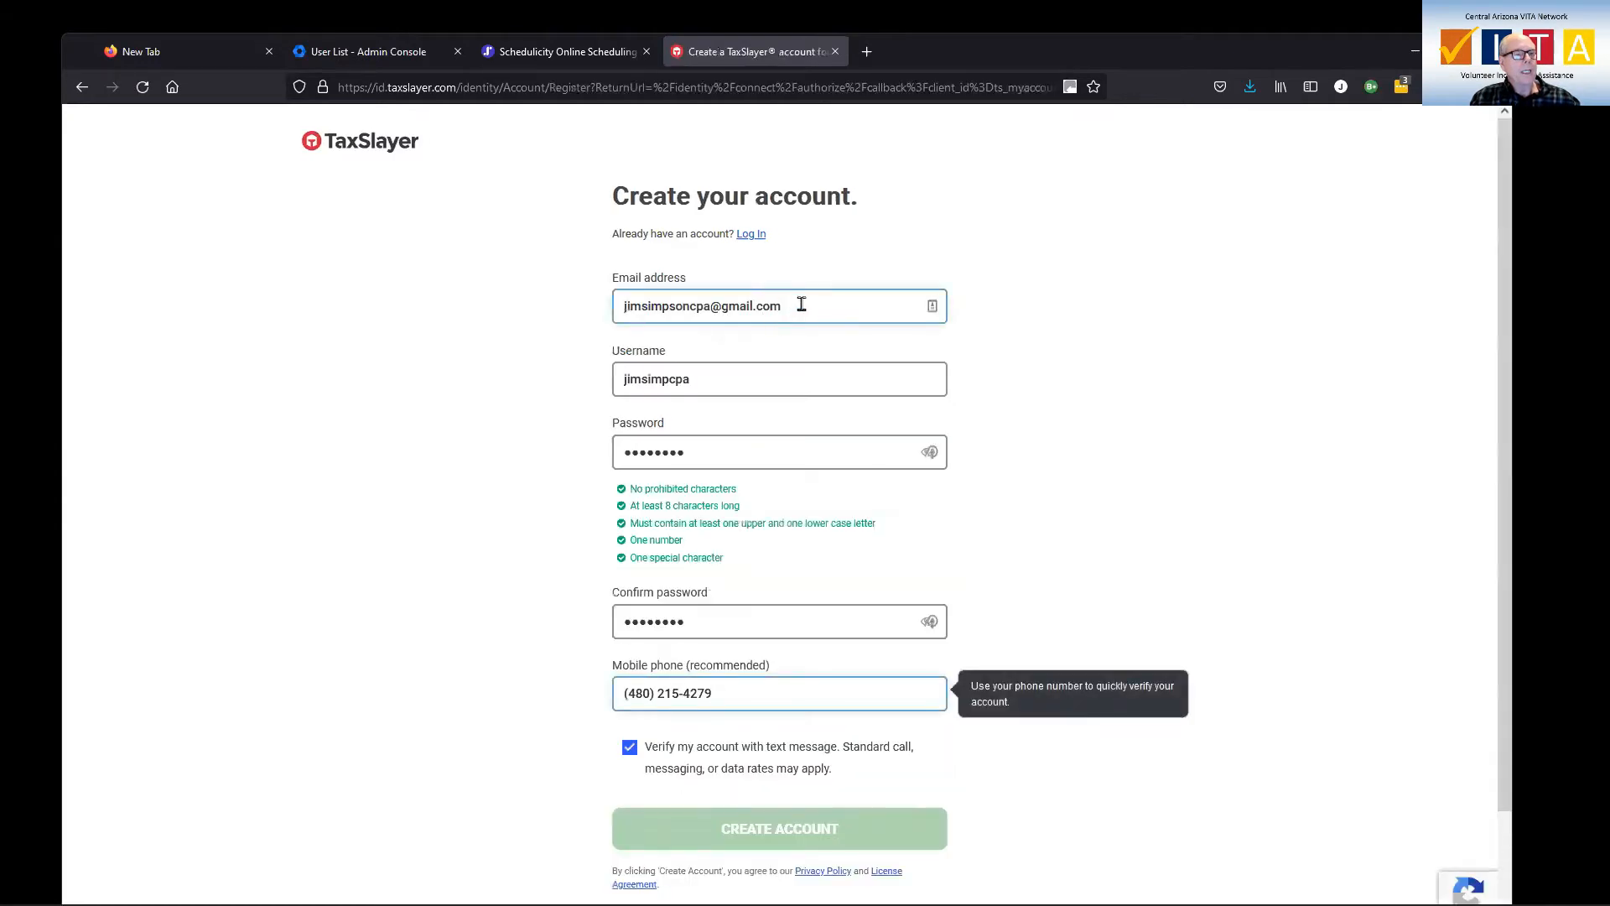
left_click_drag(797, 306, 595, 314)
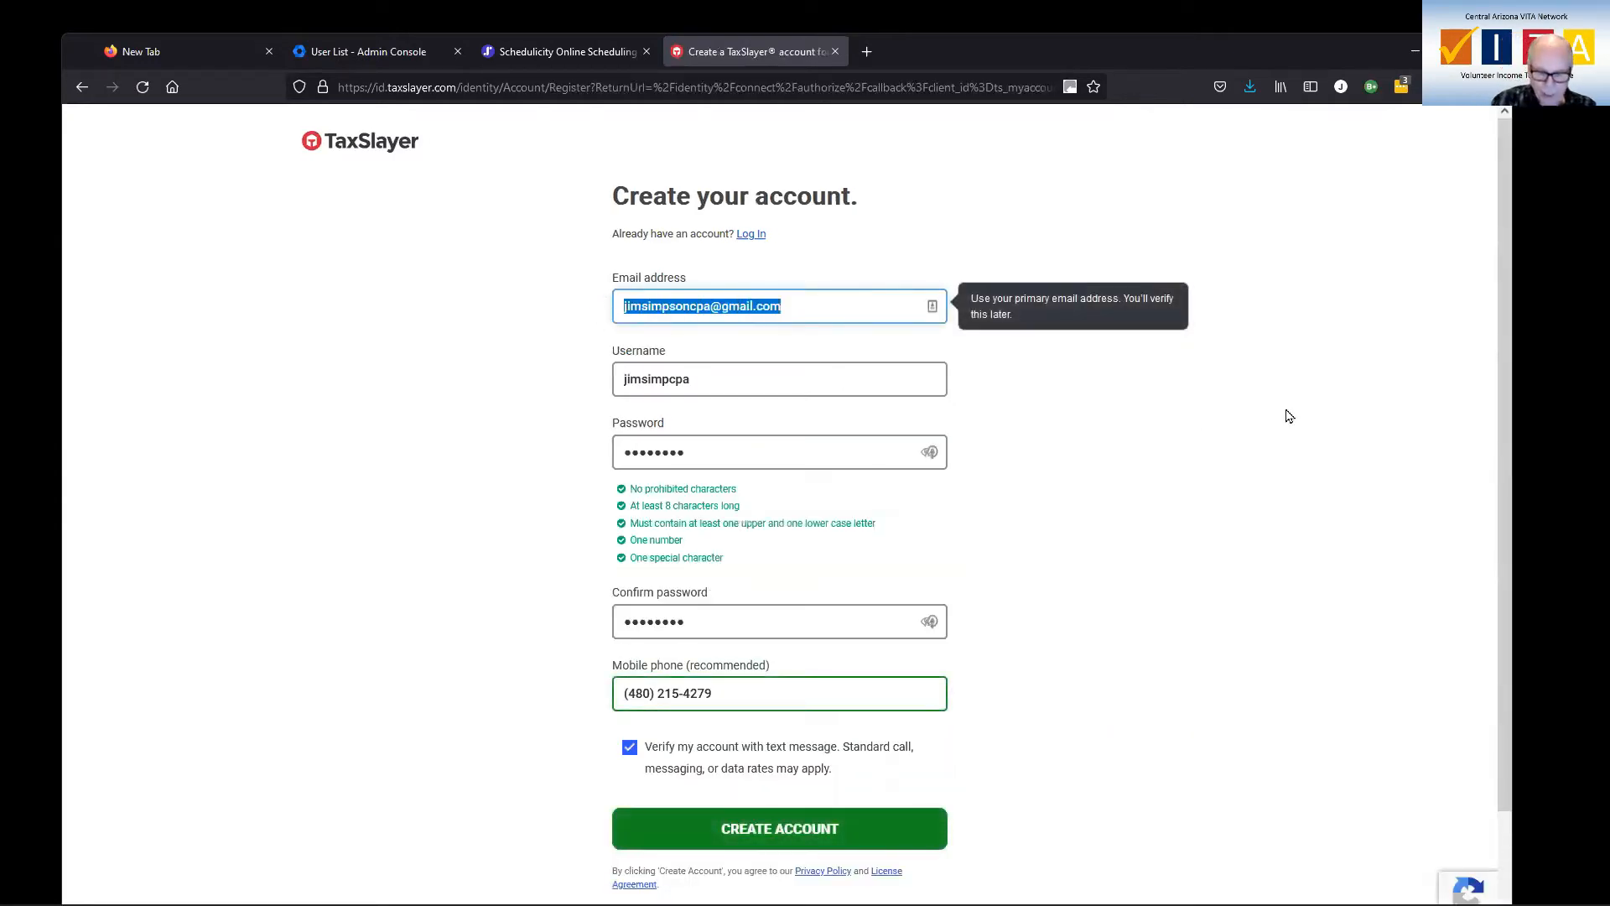
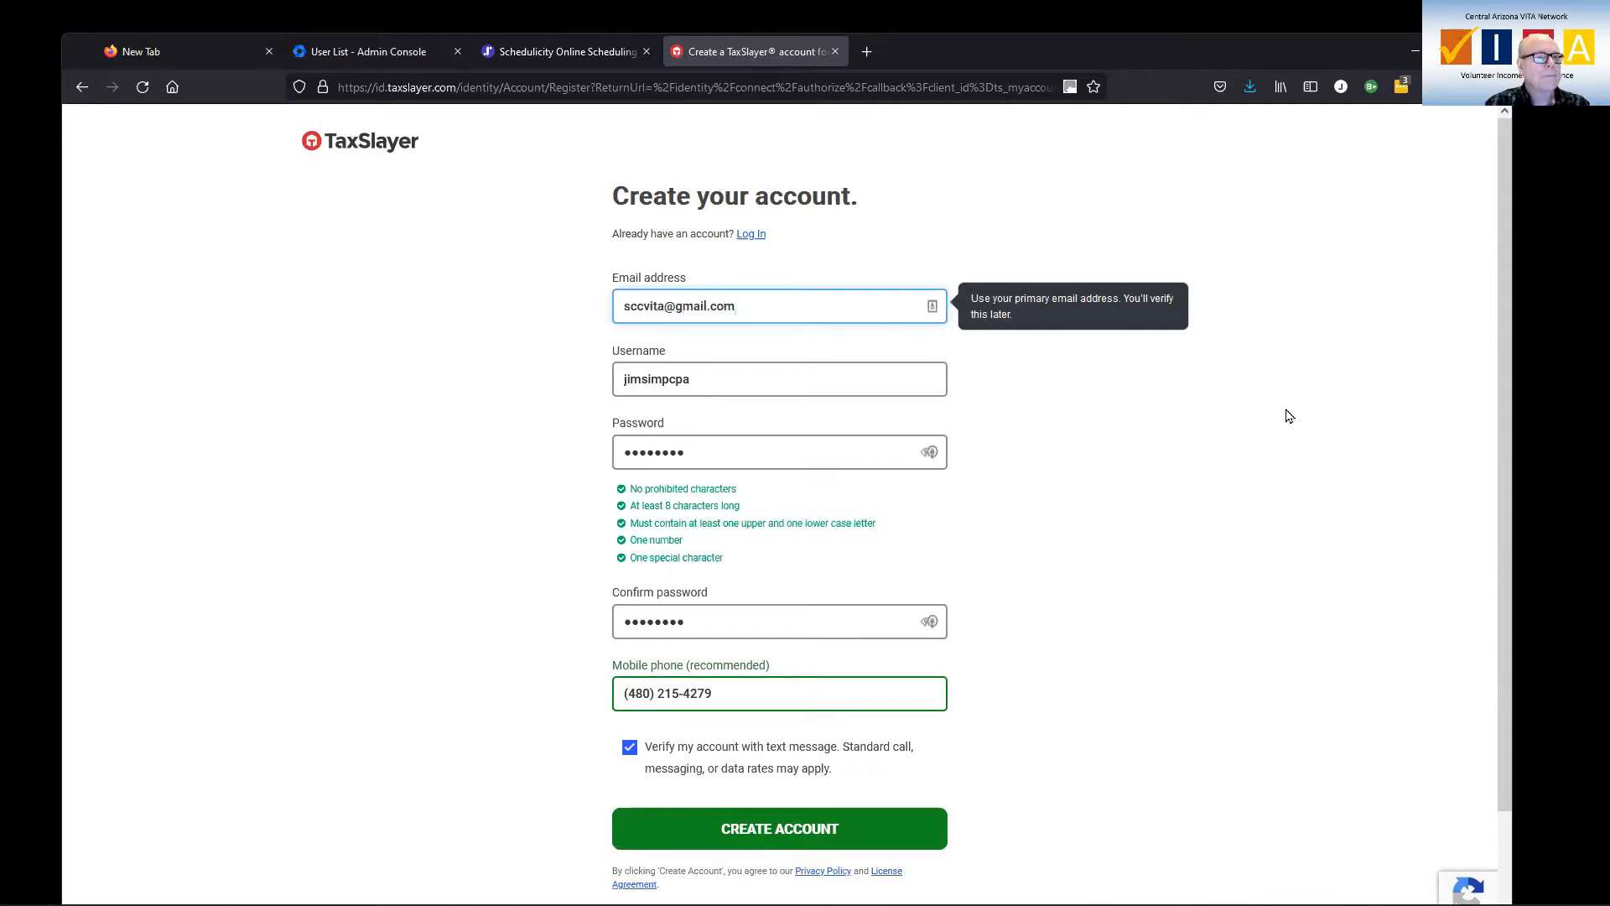
key("Tab")
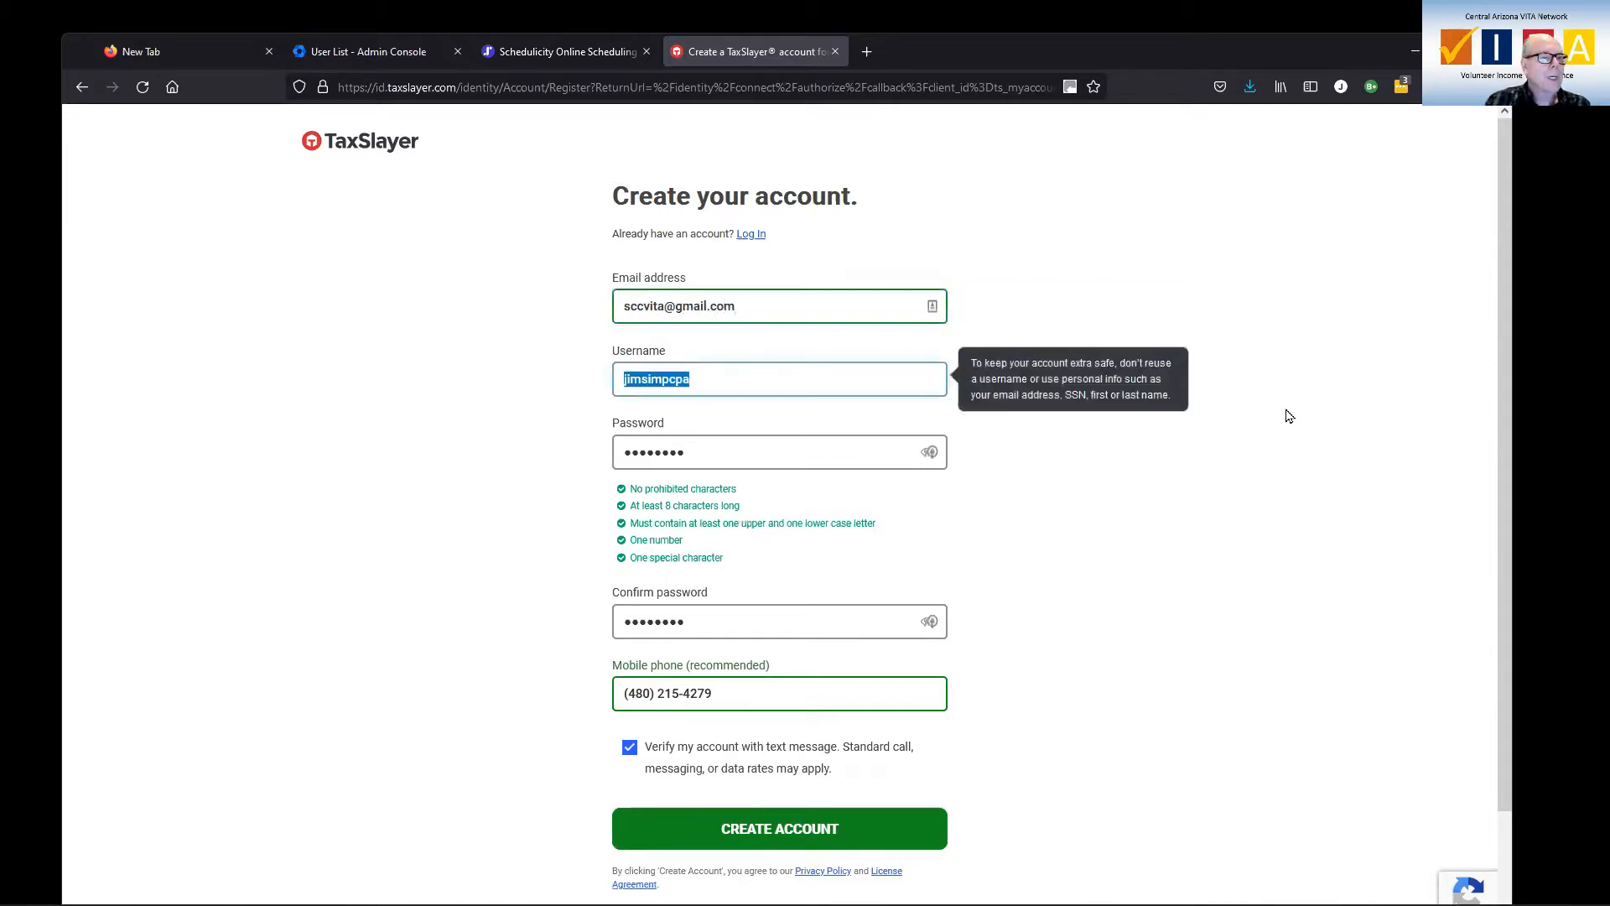
type("sccvita")
key("Tab")
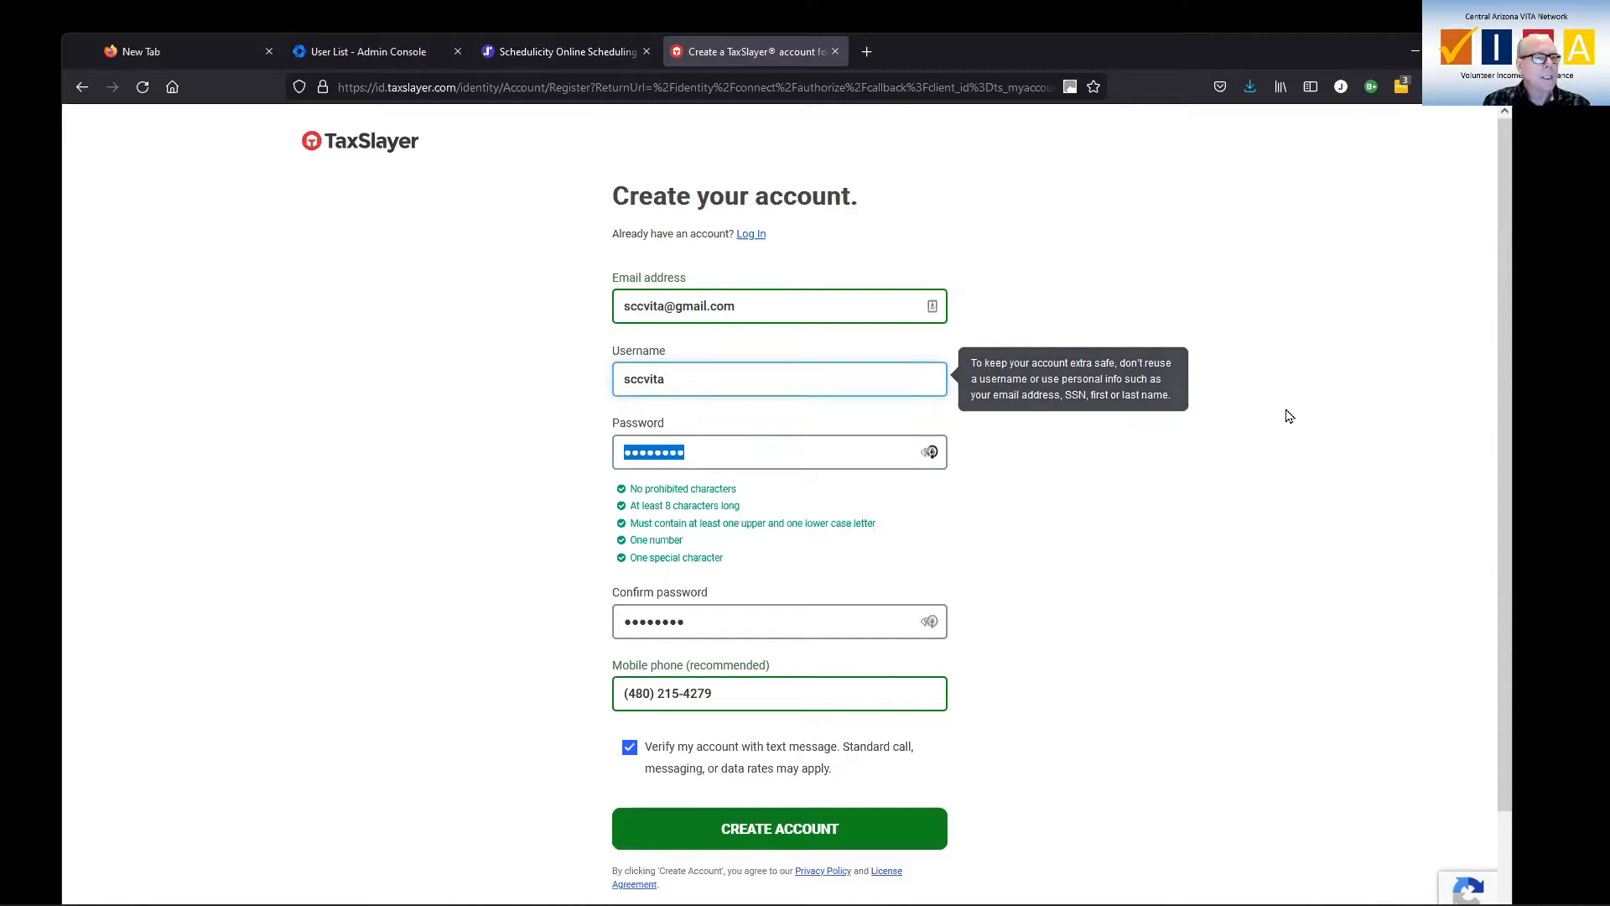
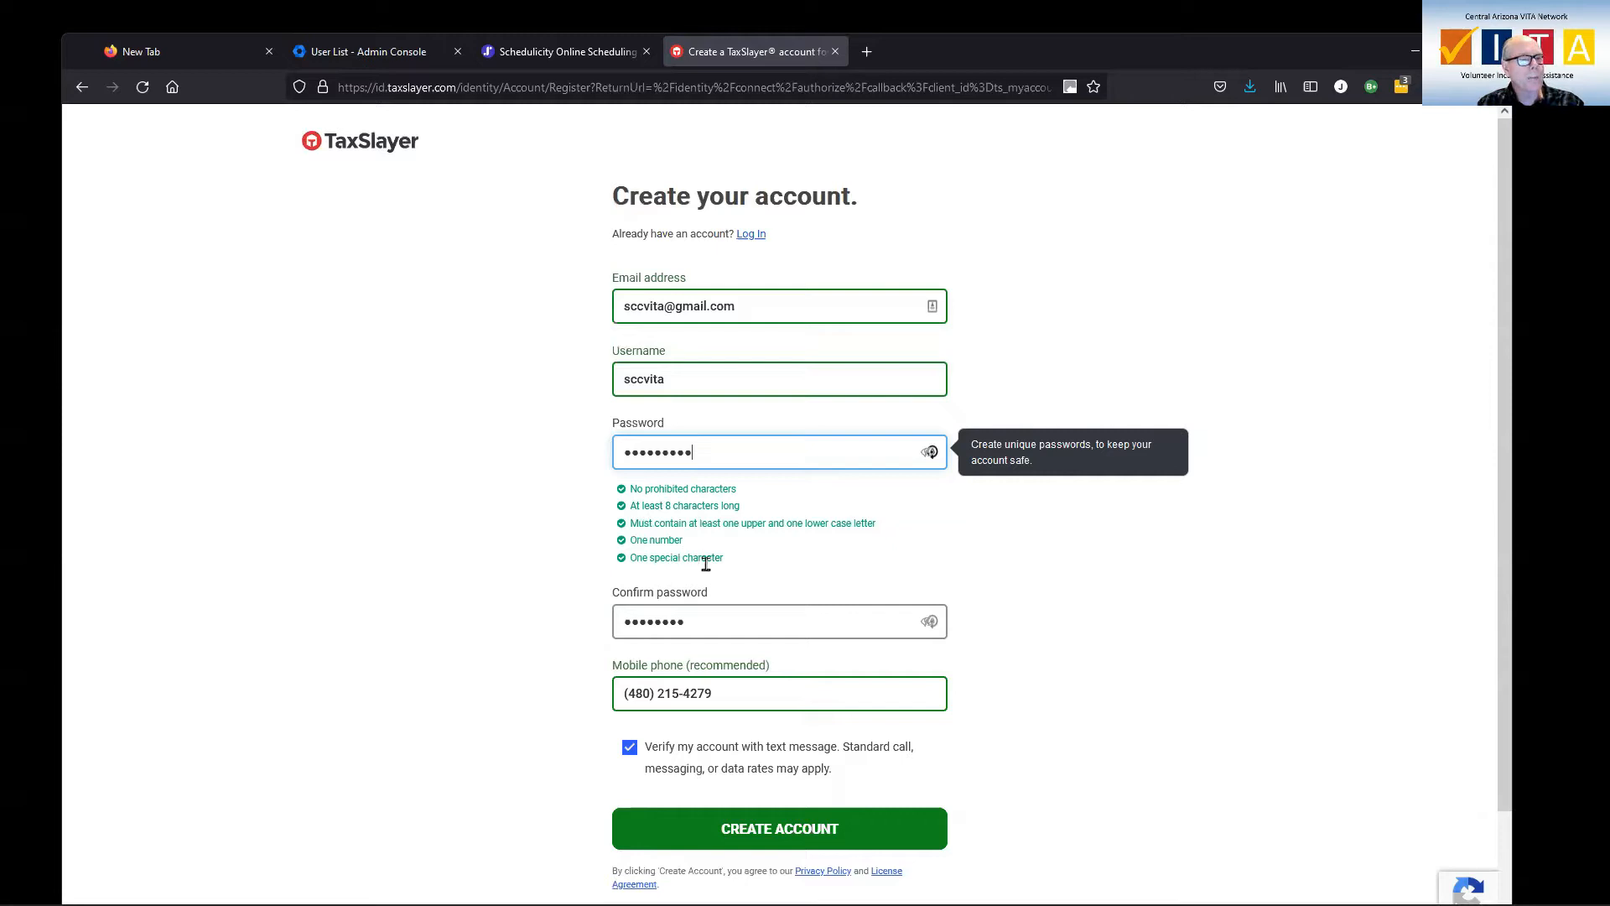
Enter the account password and its matching confirmation, then submit the new account.
left_click(720, 621)
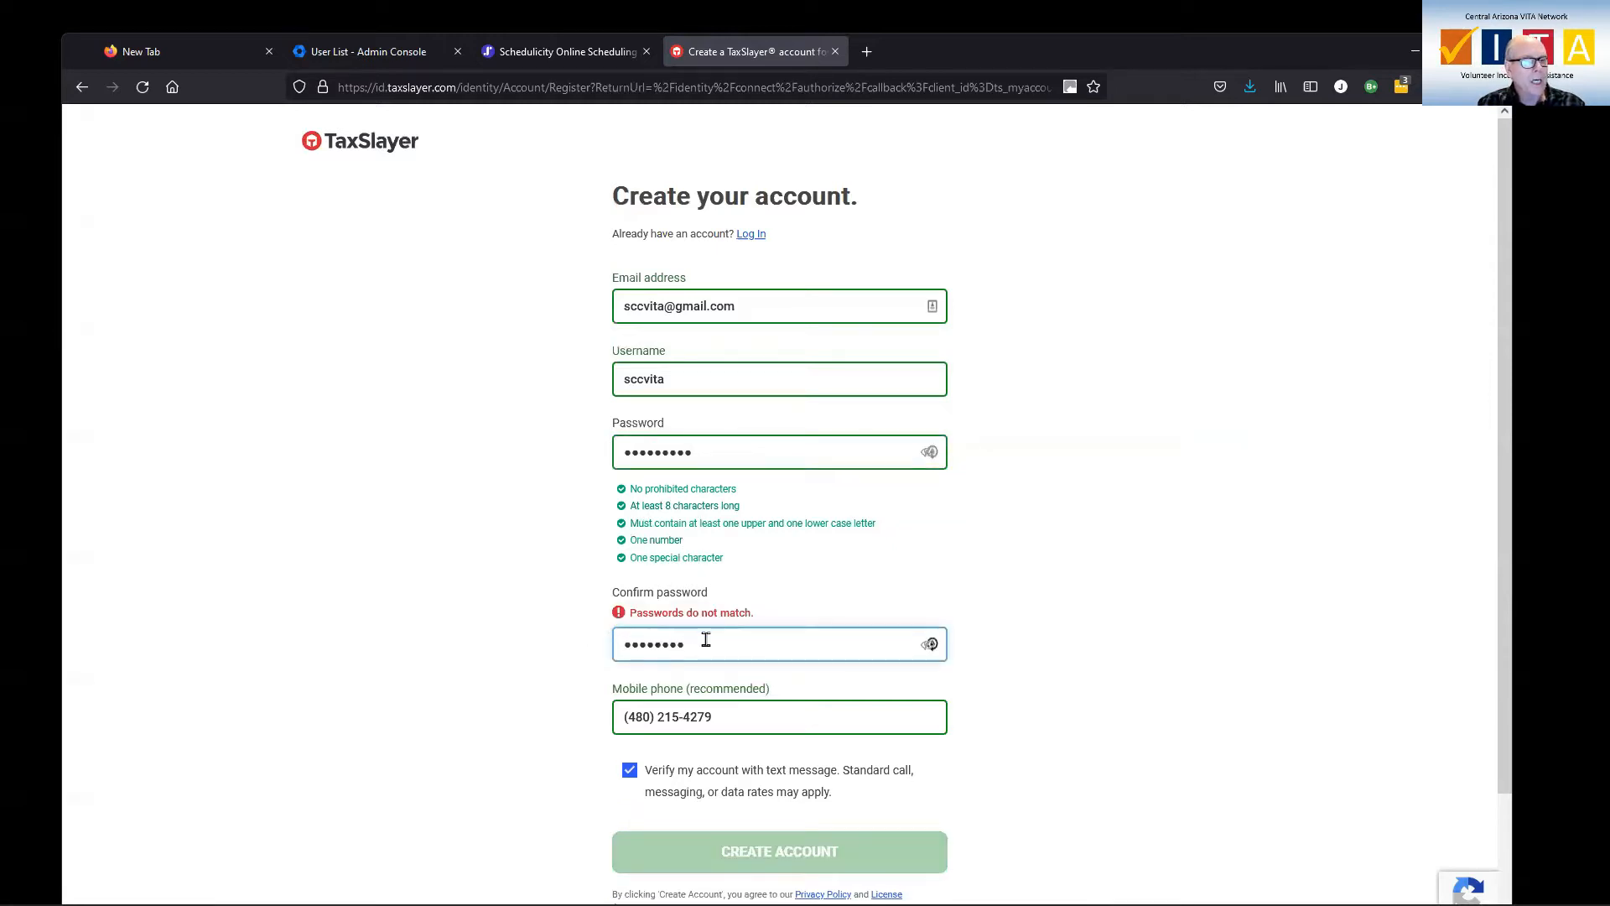
left_click_drag(706, 643, 567, 642)
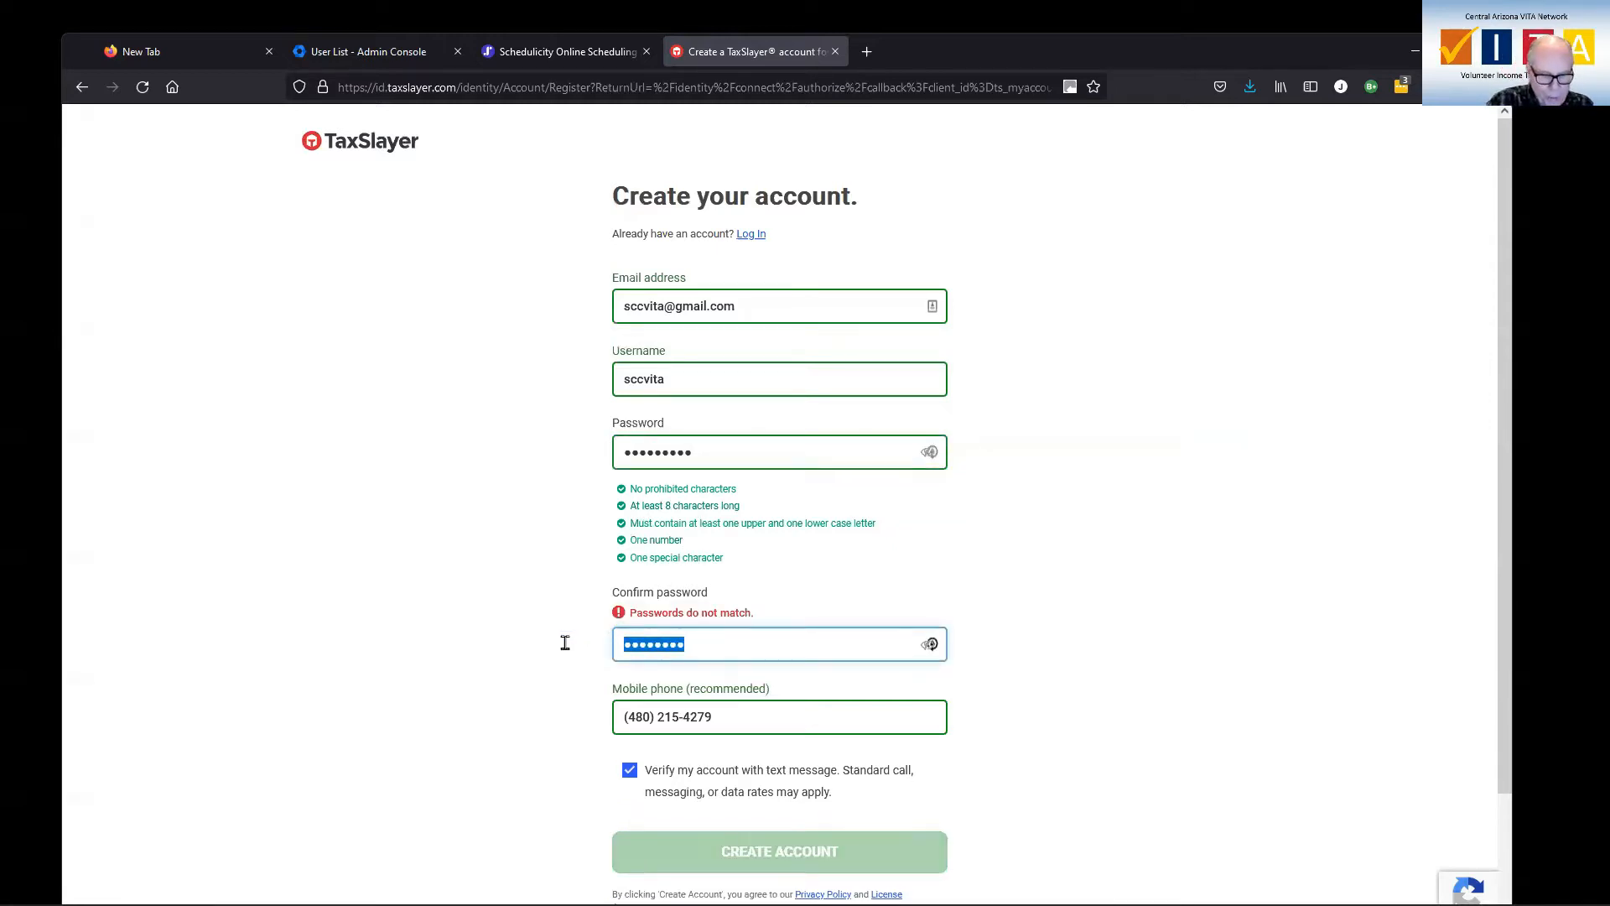
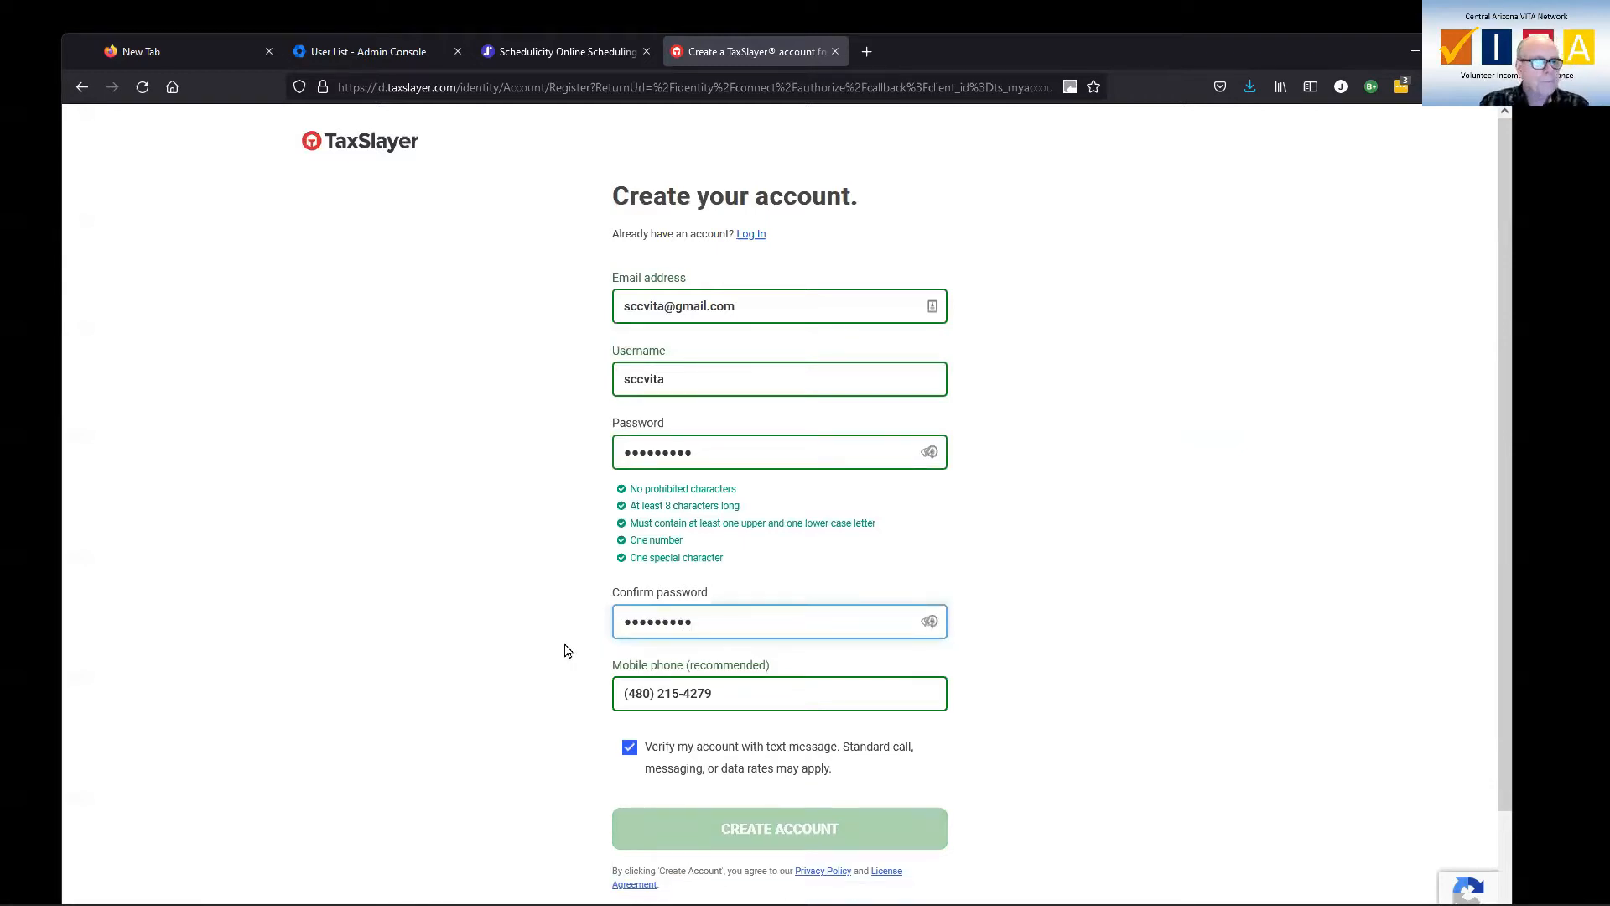
left_click(752, 693)
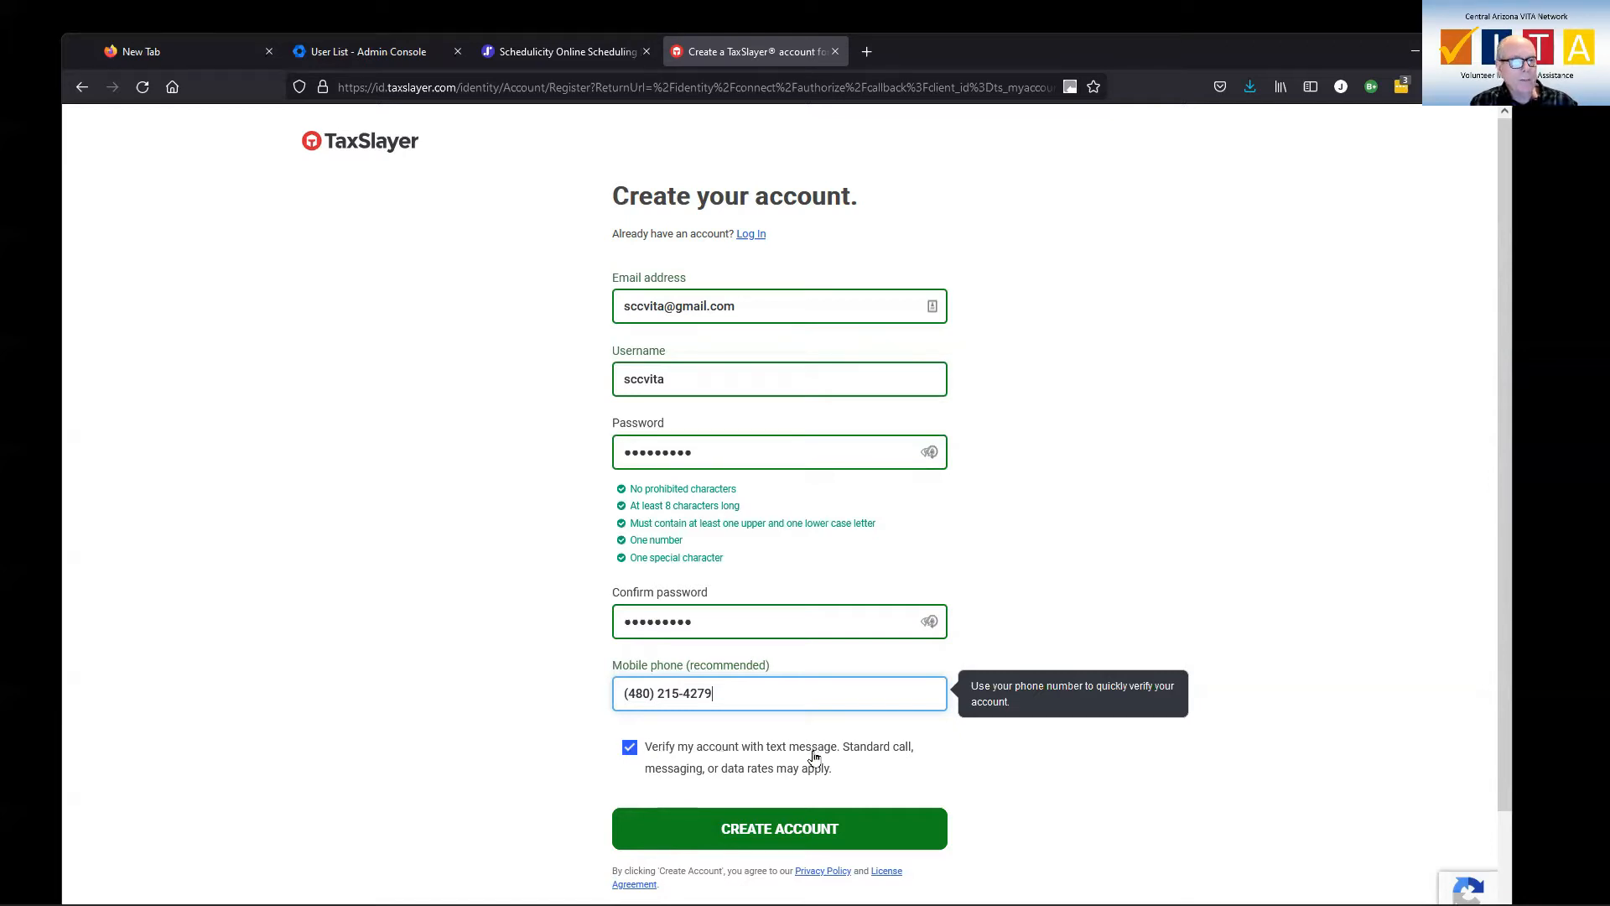
left_click(797, 832)
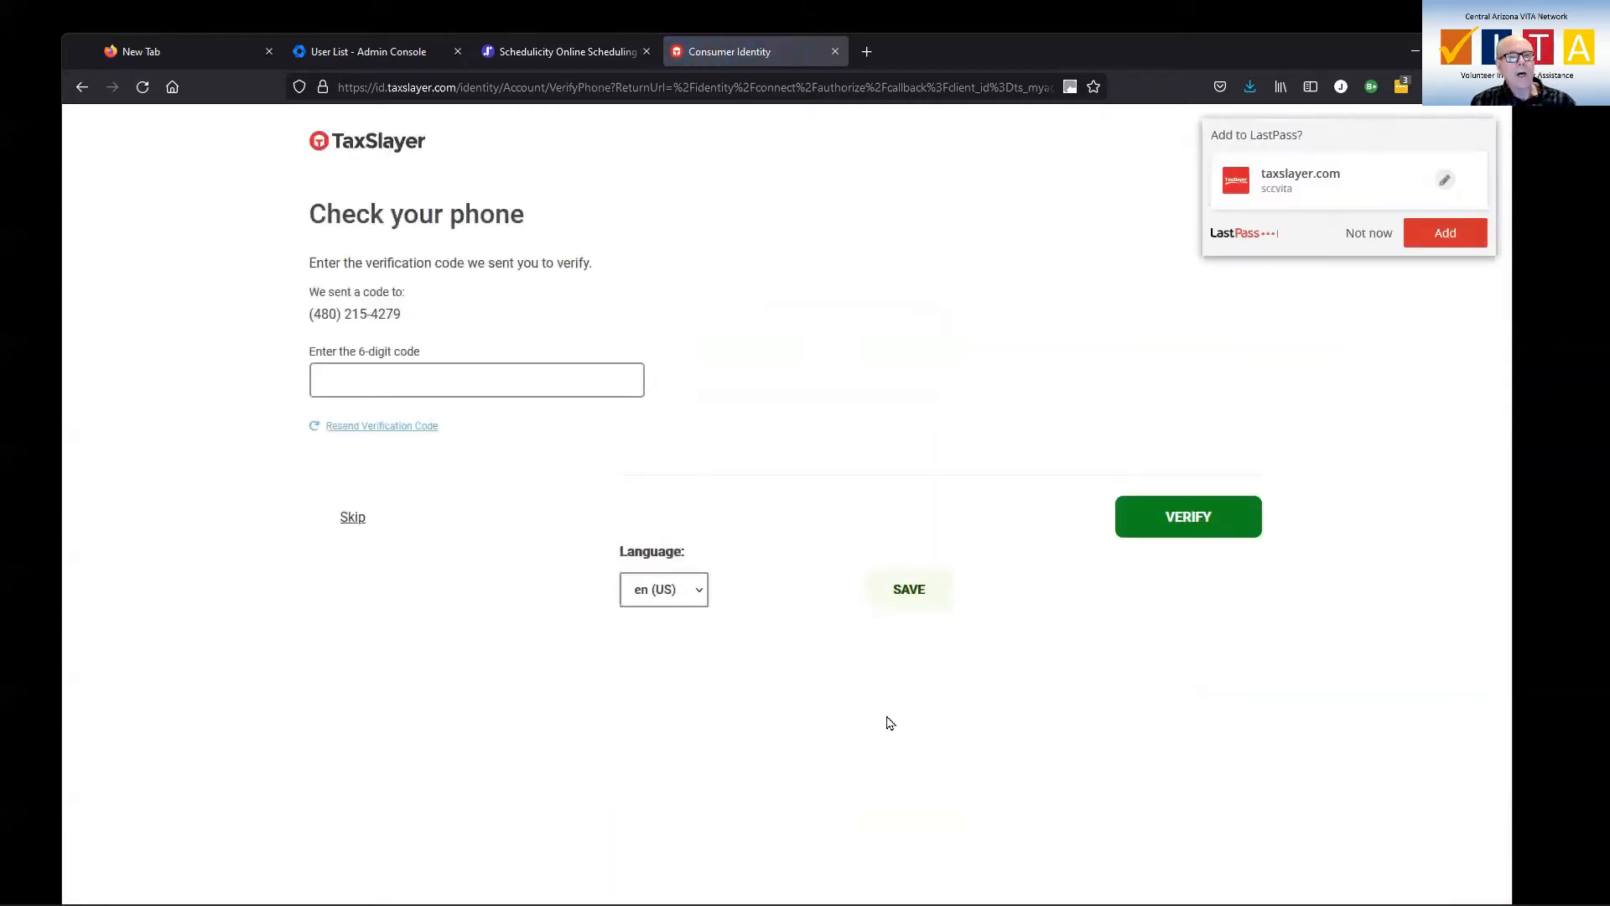
Save the login to the password manager, resend the code, and submit the 6-digit verification code.
left_click(1434, 234)
left_click(443, 382)
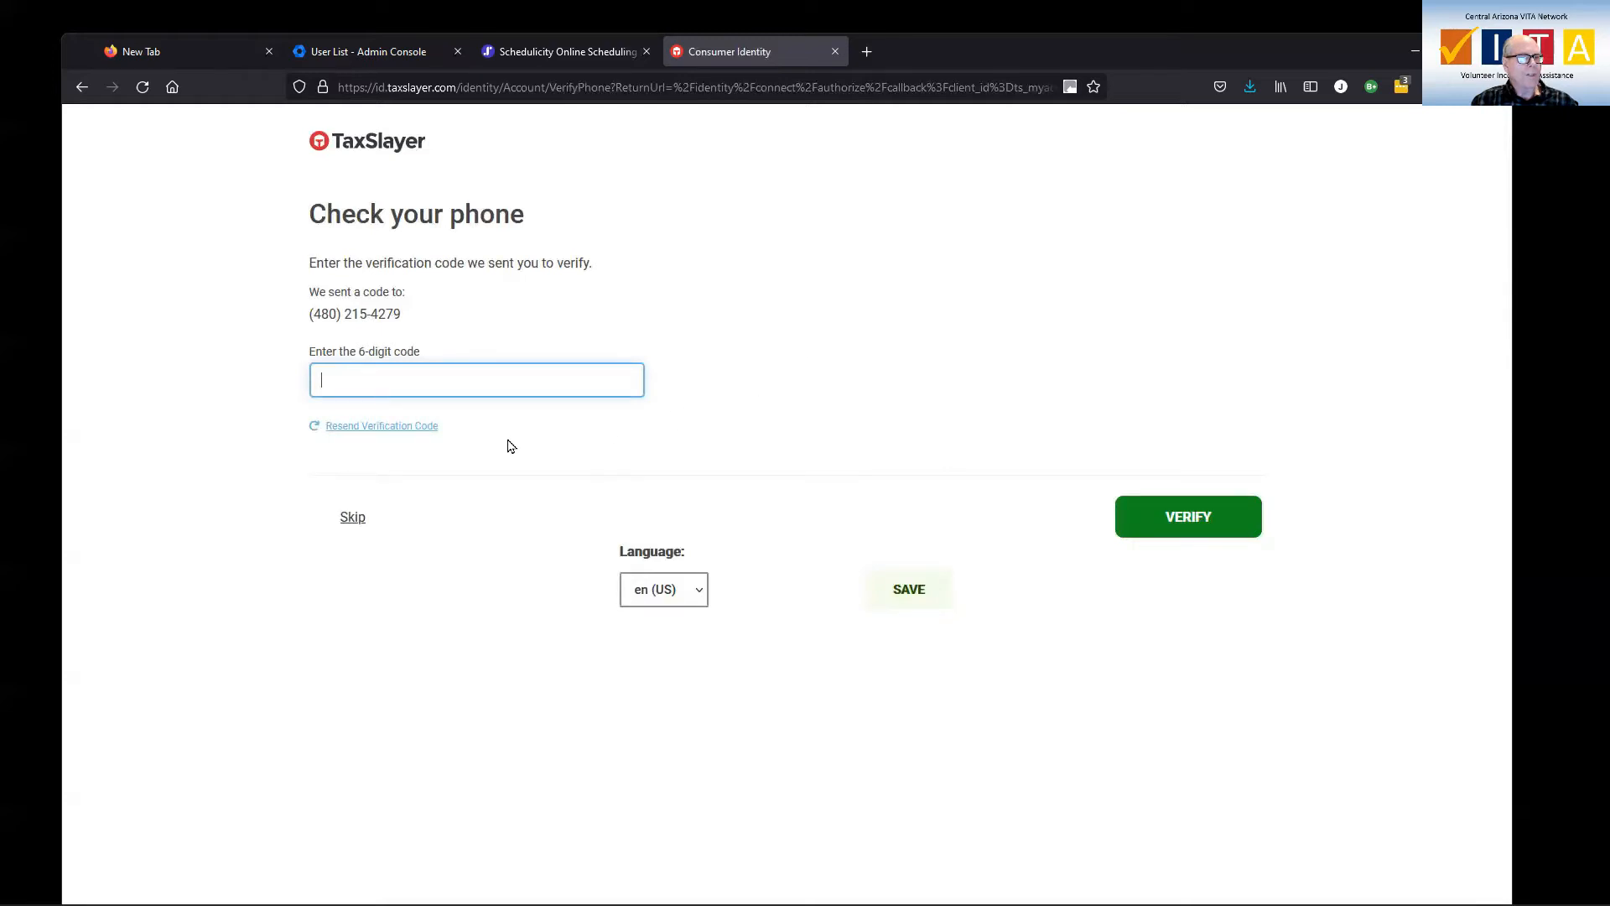
left_click(407, 428)
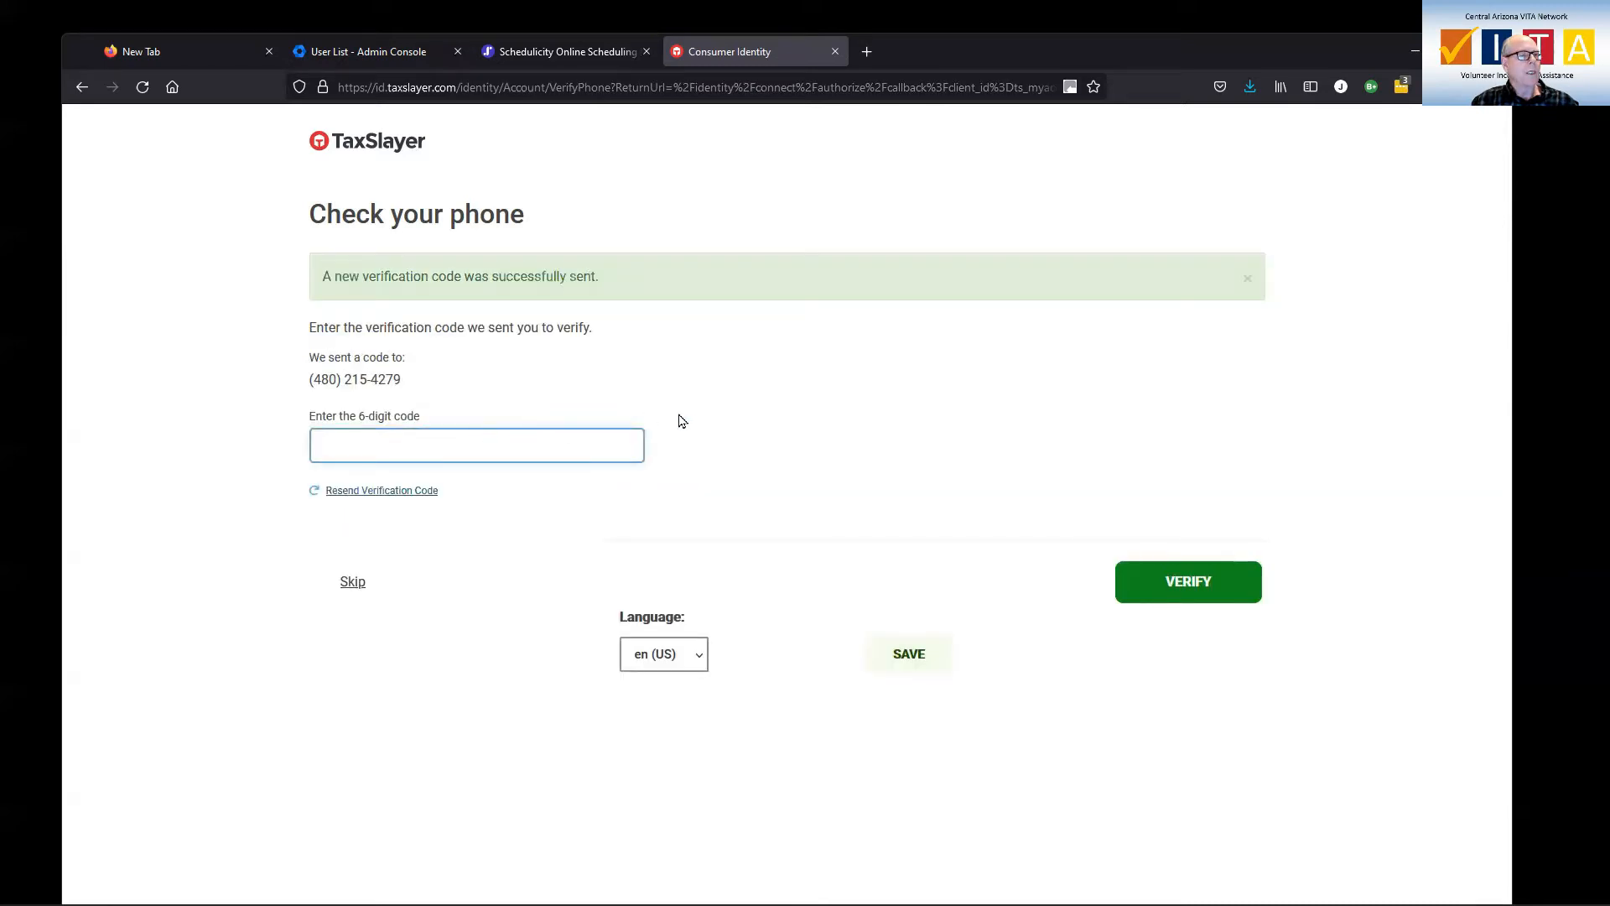
left_click(518, 449)
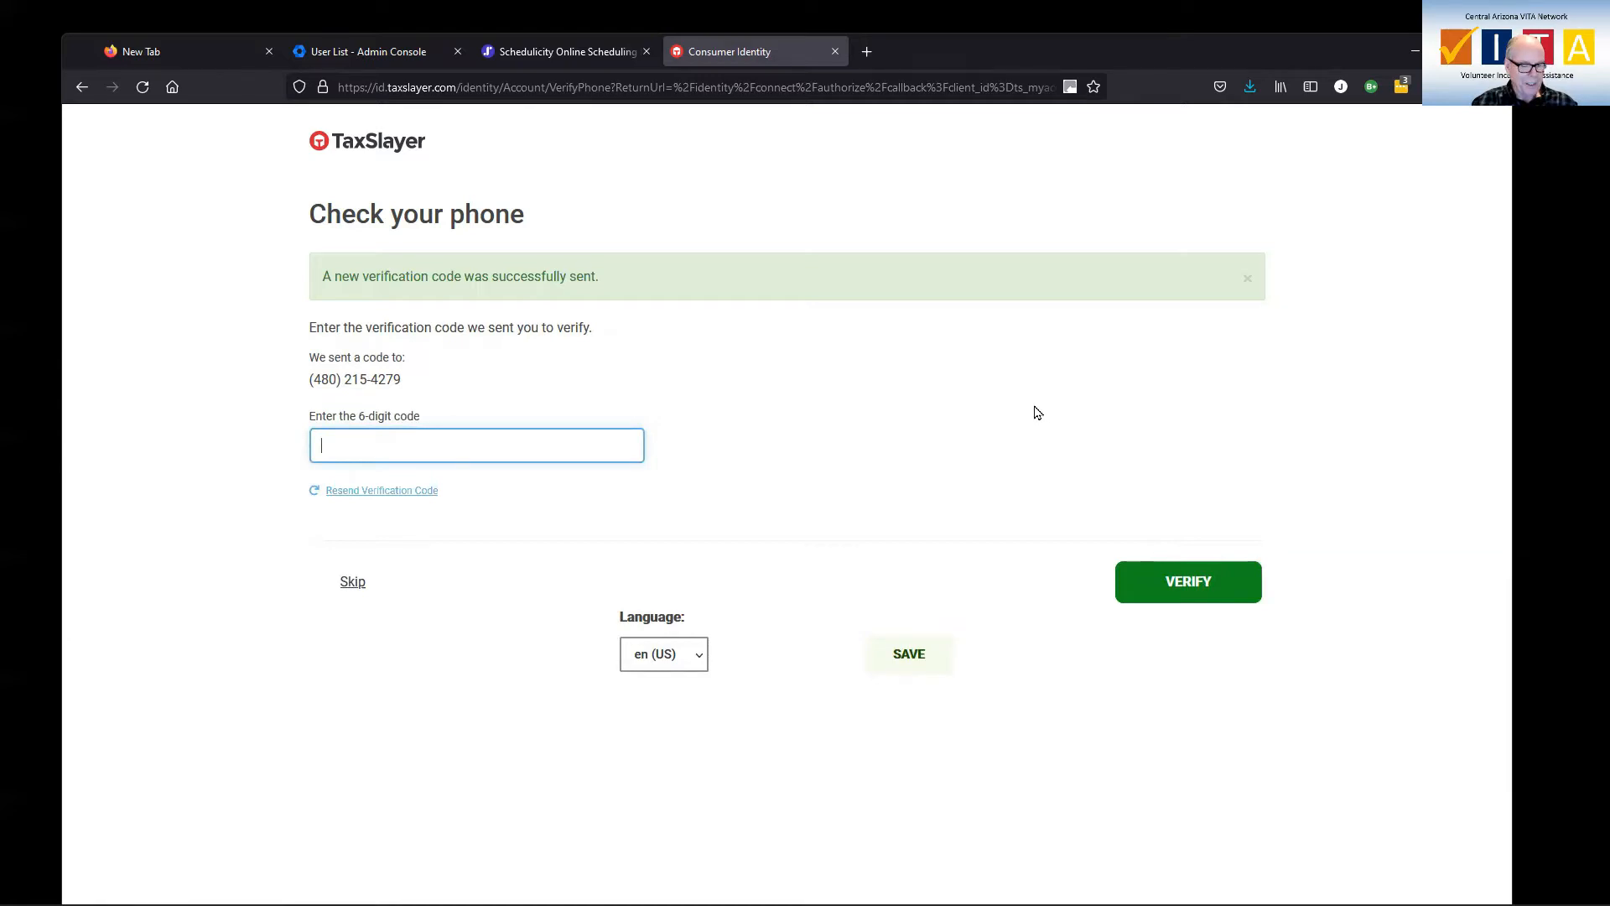
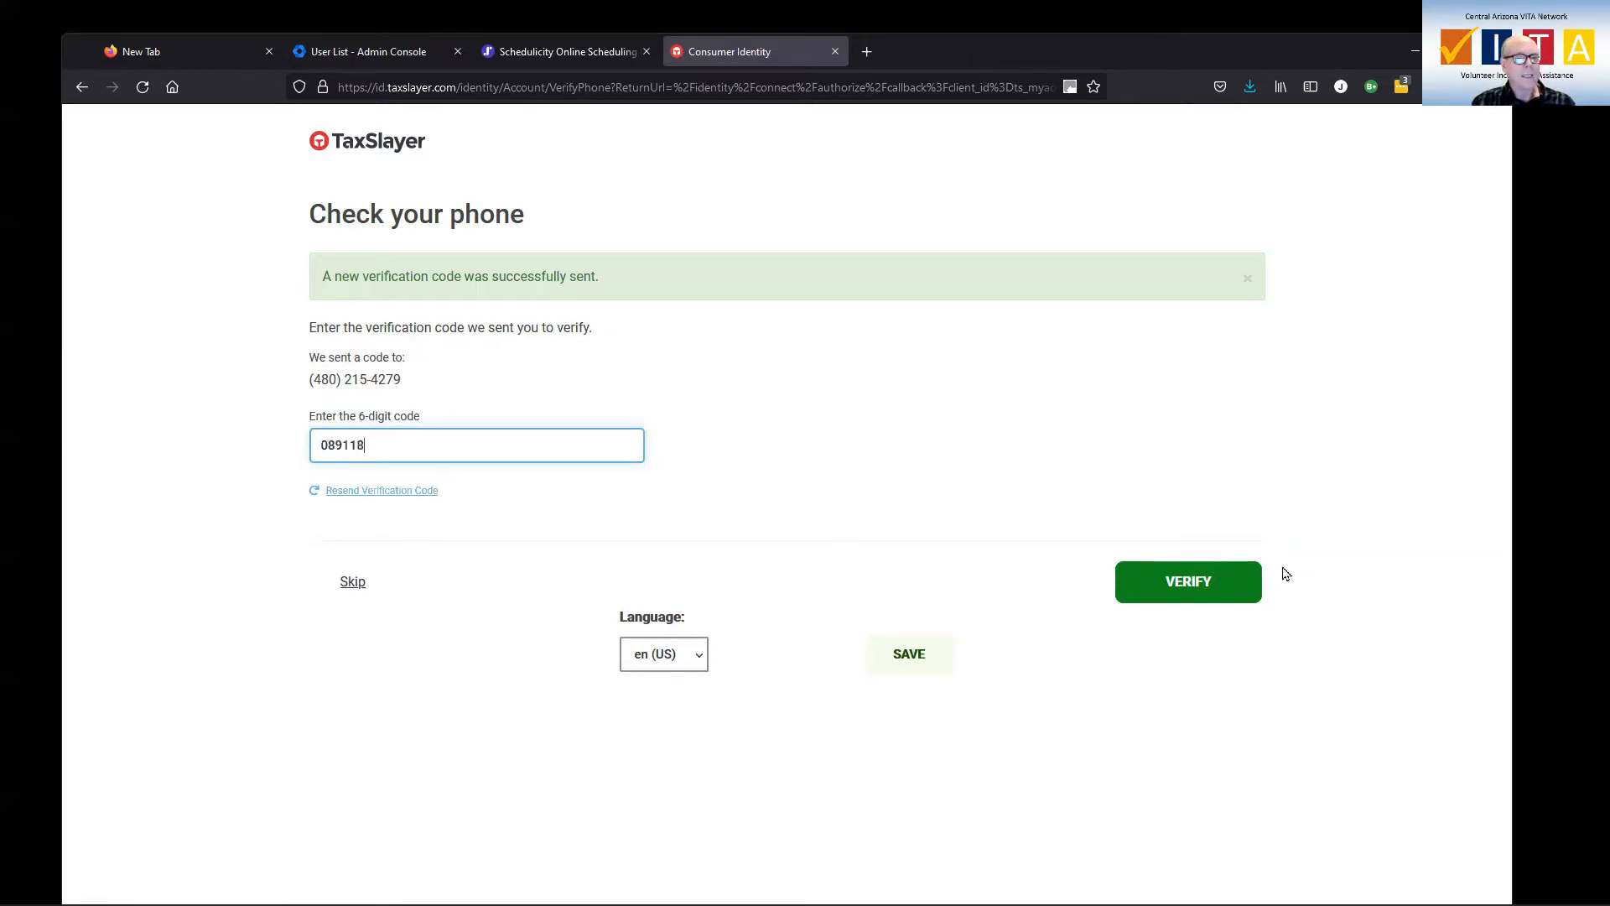
left_click(1210, 580)
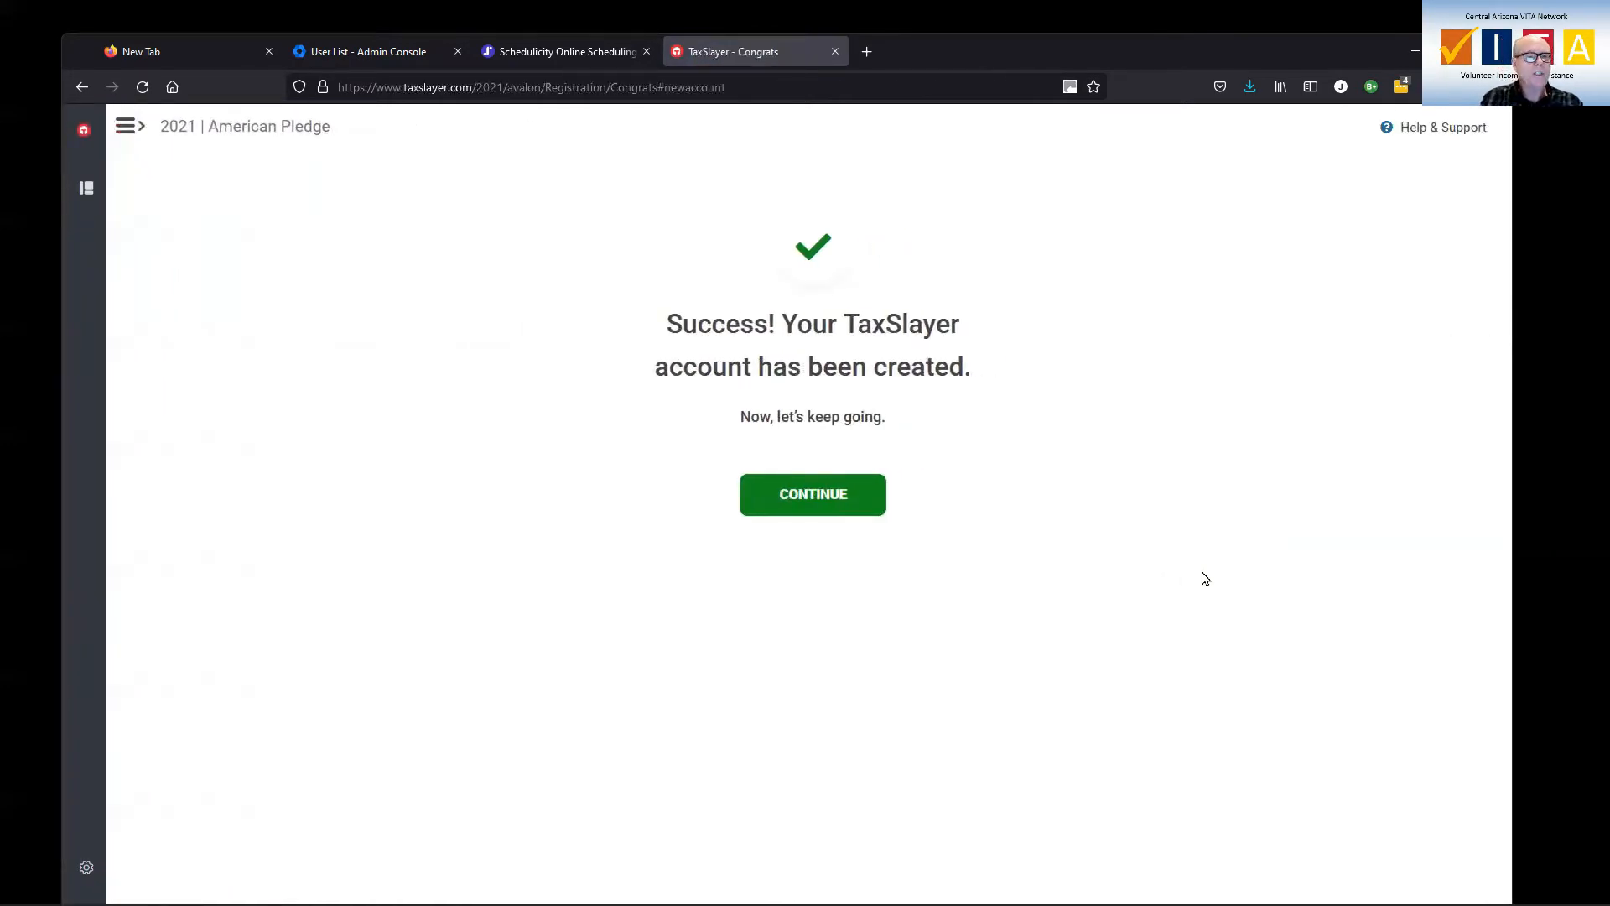
Continue to the consent page and fill in the taxpayer's full name from saved entries.
left_click(797, 508)
left_click(810, 501)
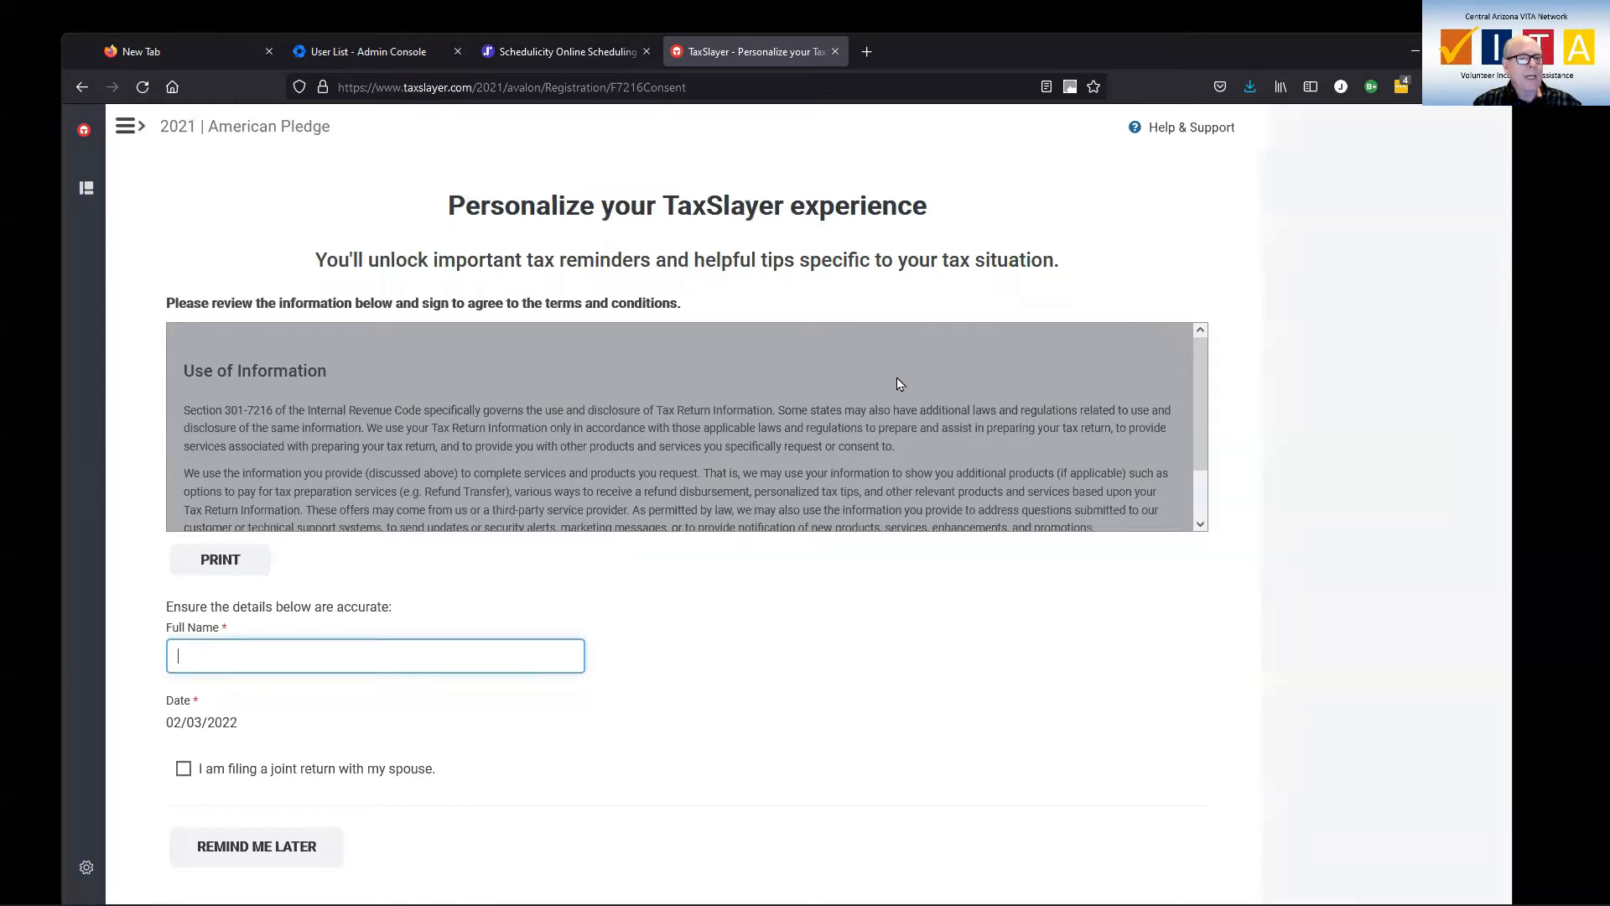
scroll(899, 384, "down", 1)
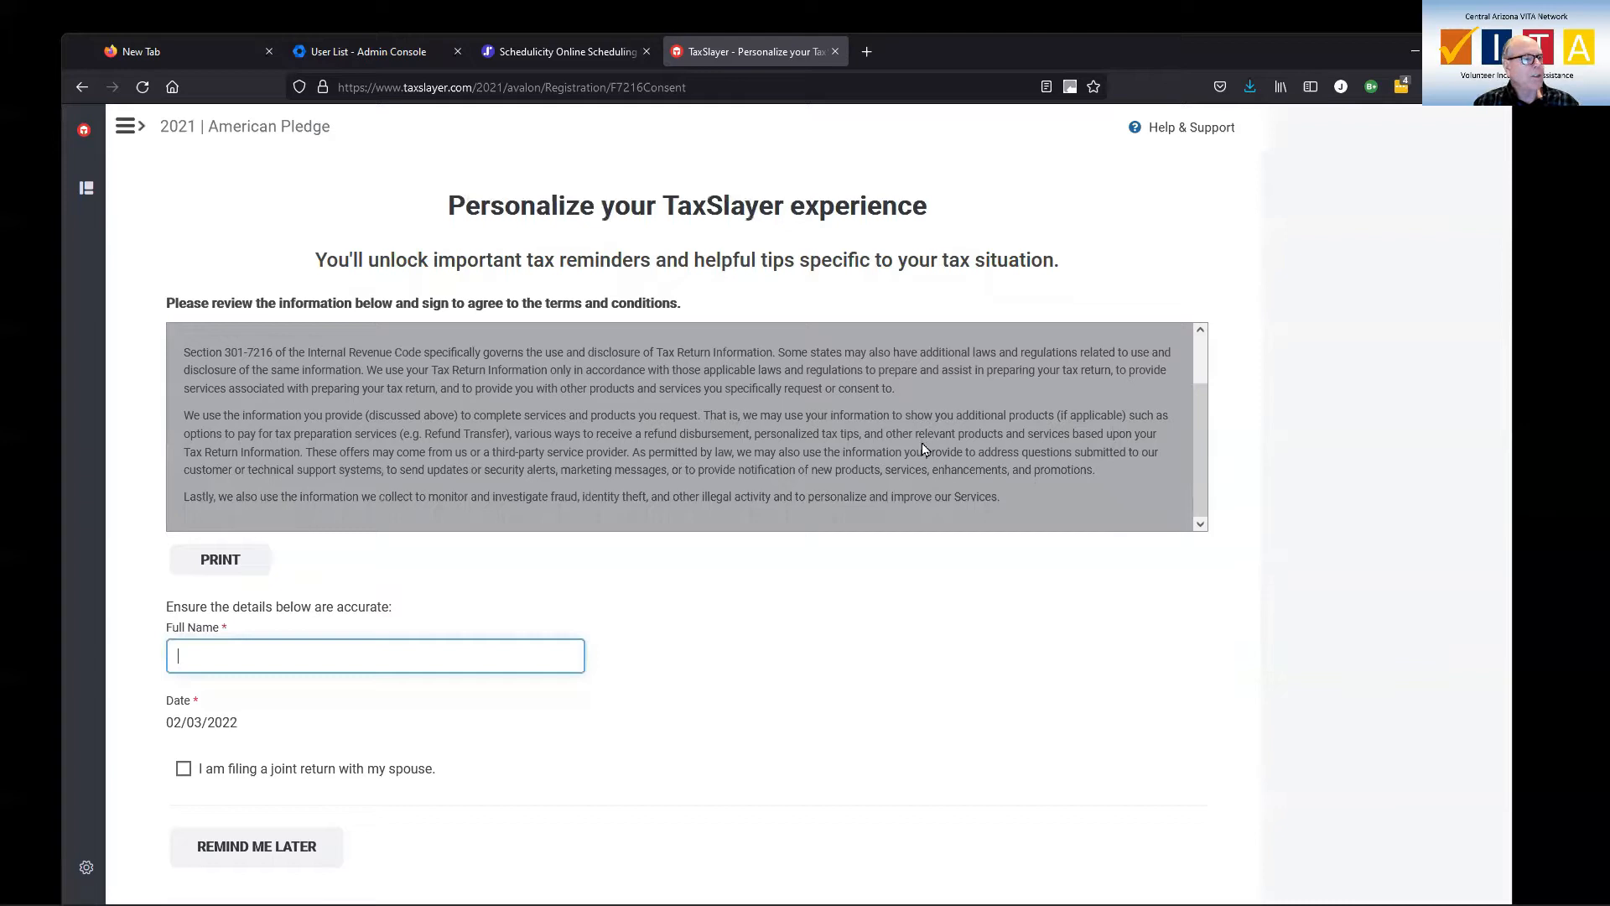
scroll(922, 439, "up", 1)
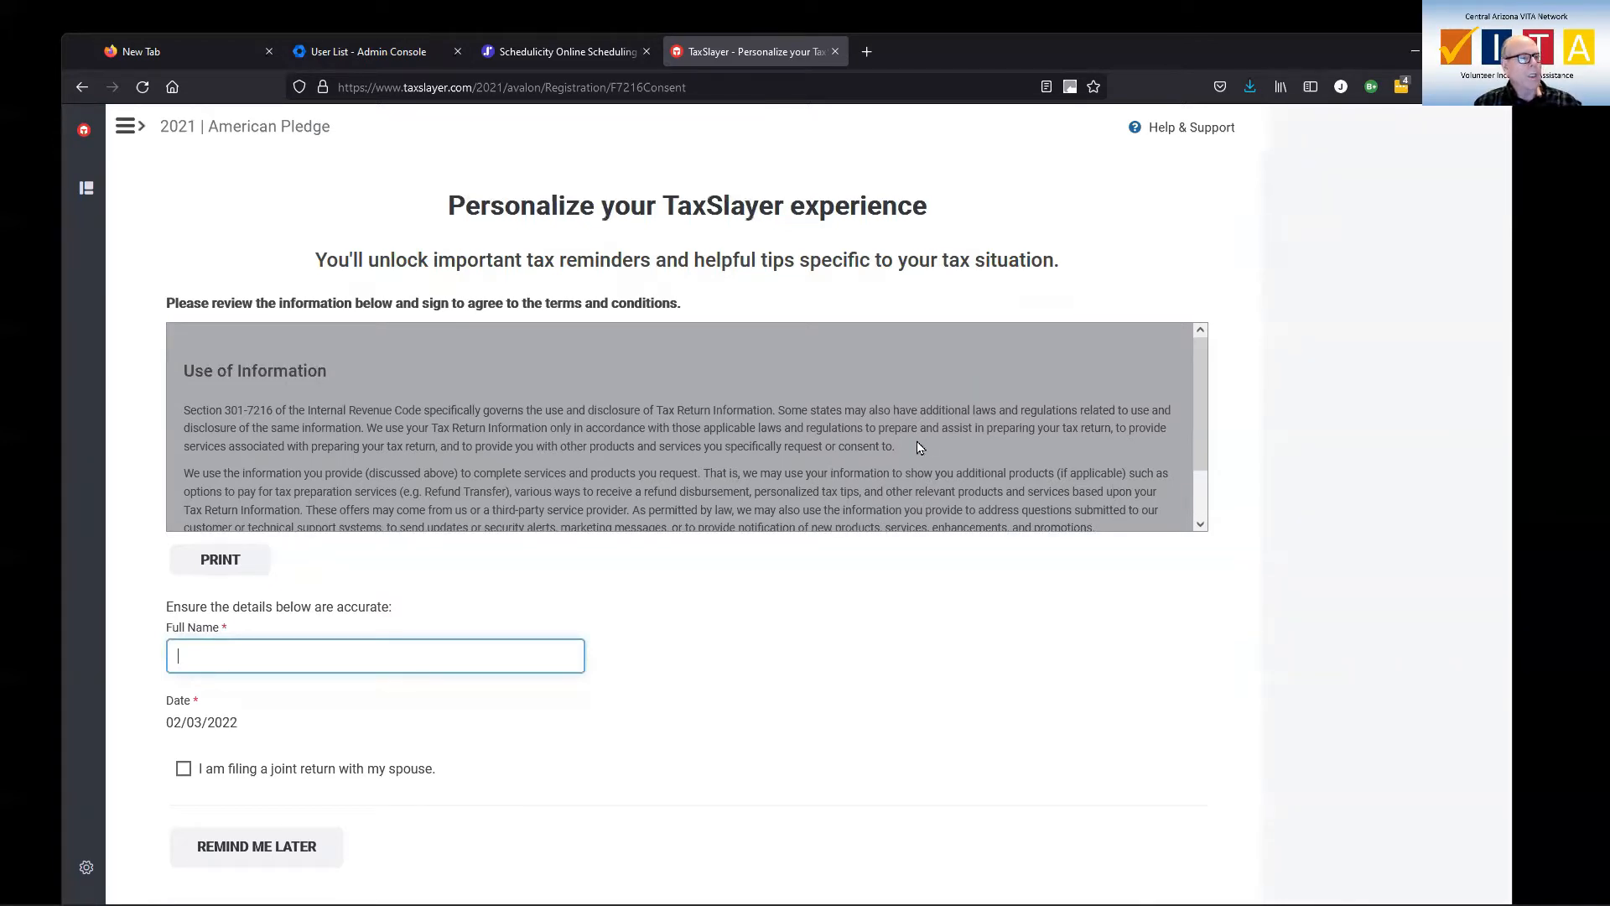
left_click(330, 665)
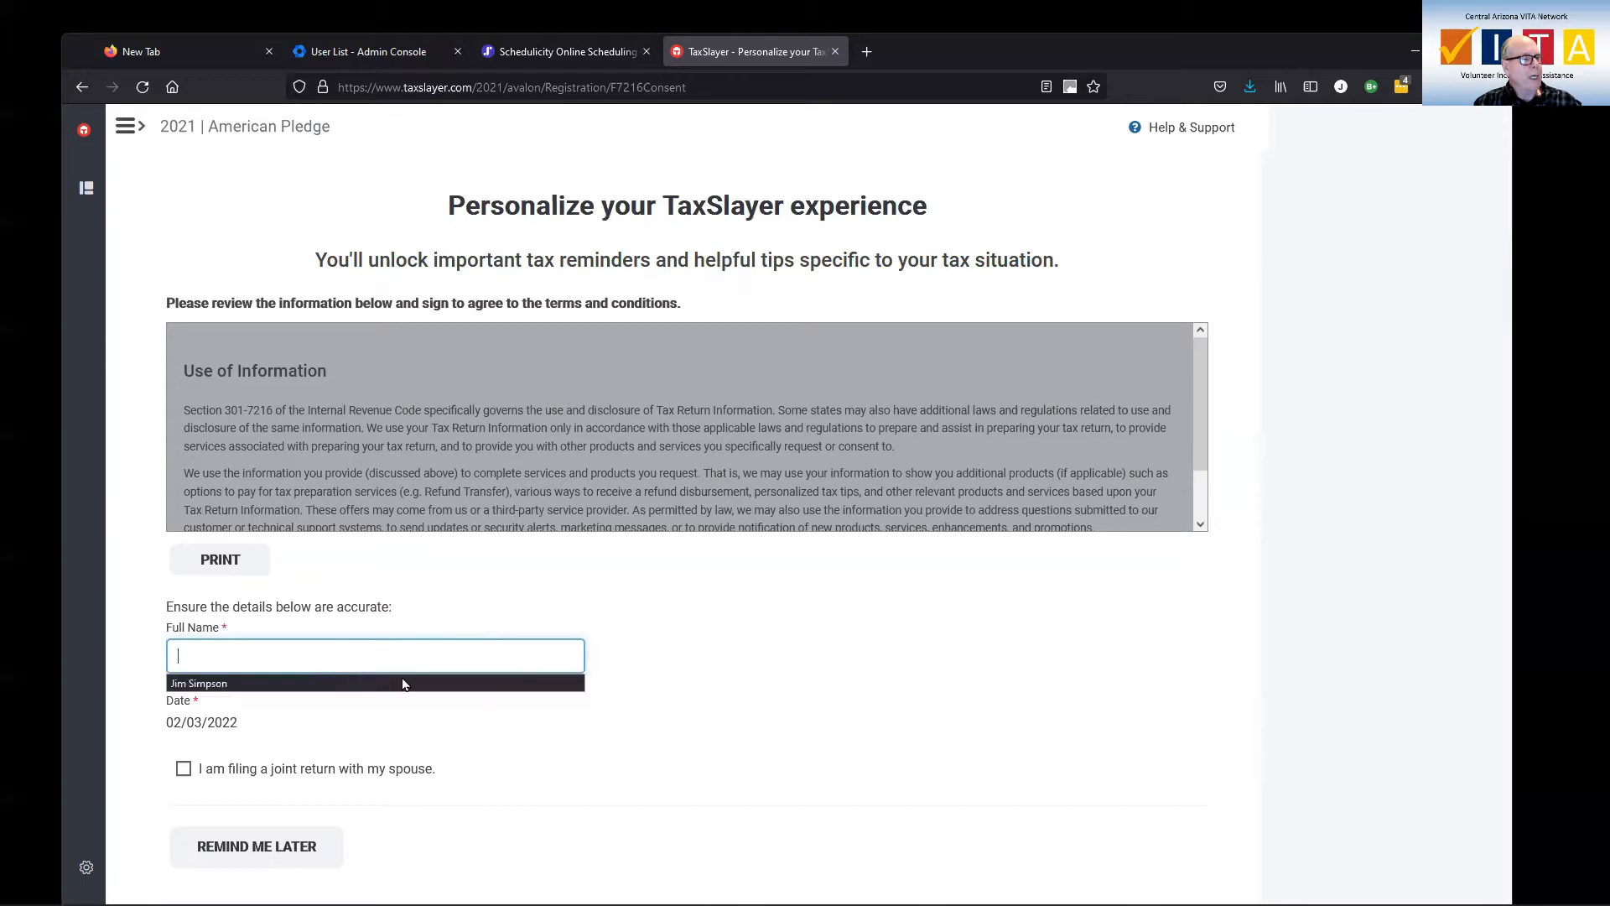
left_click(438, 684)
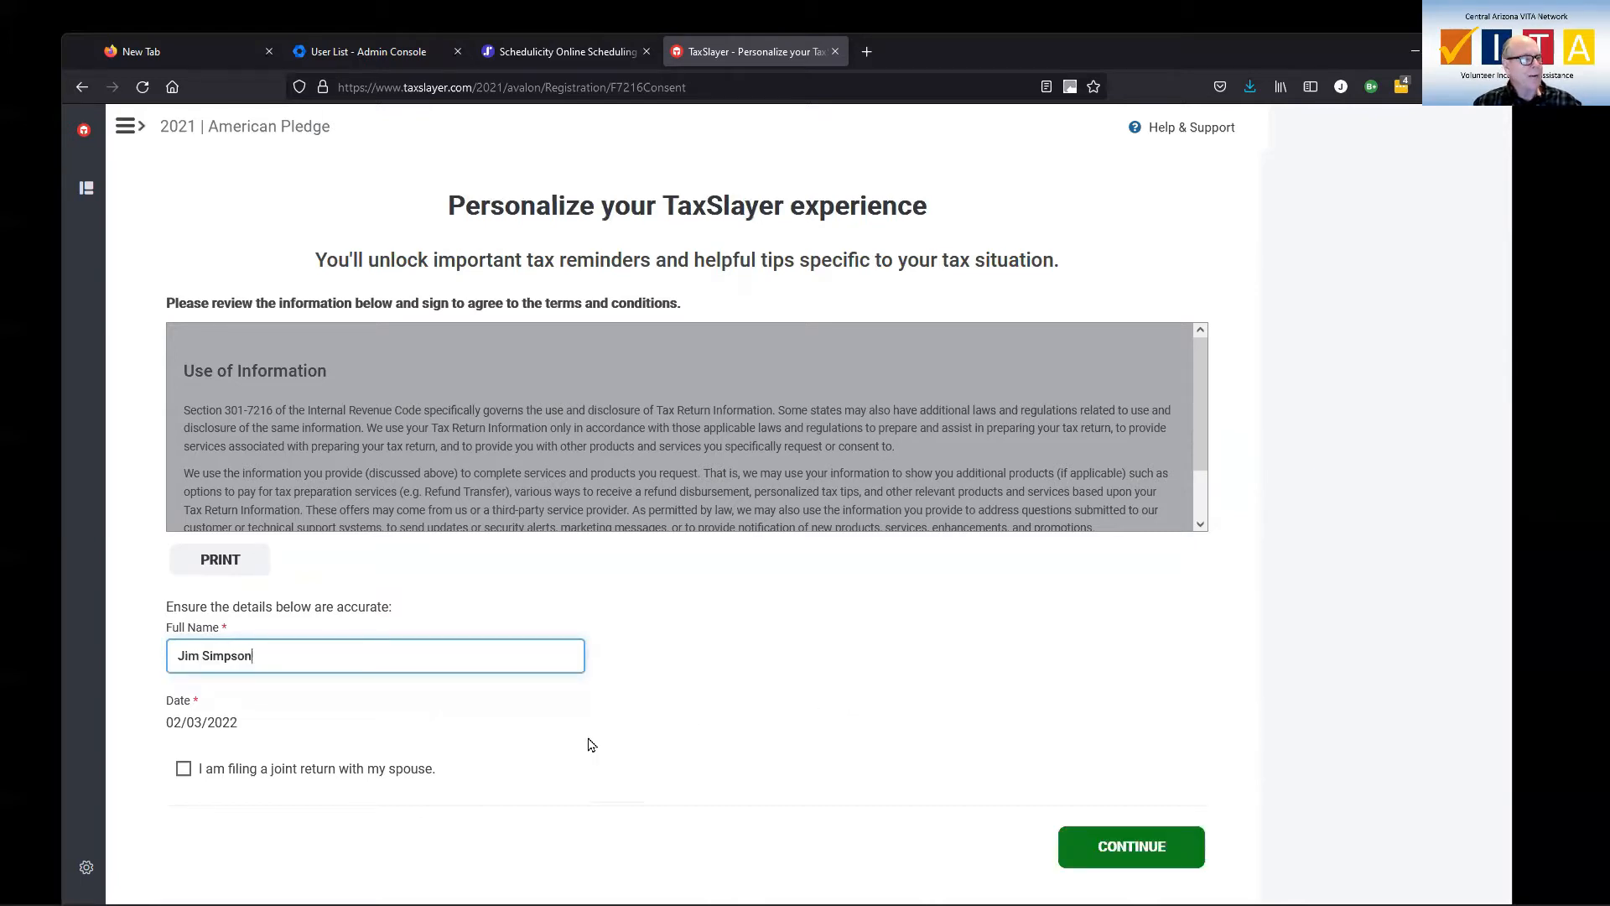
Declare a joint return, fill in the spouse's name, accept consent, and skip the prior-year import.
left_click(184, 770)
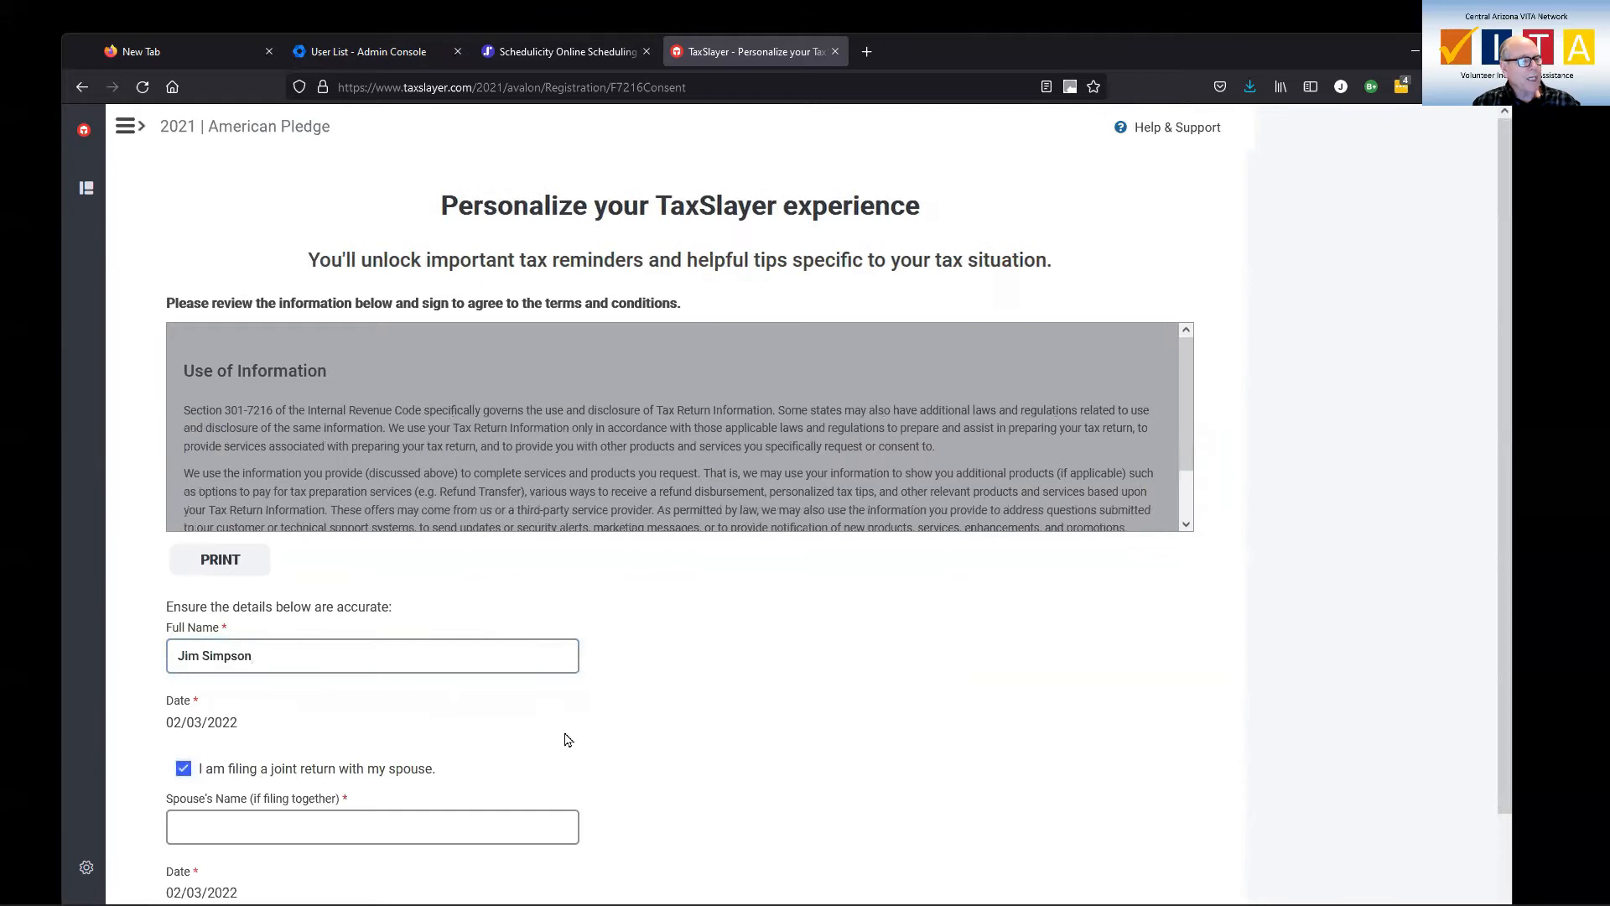
scroll(567, 738, "down", 3)
left_click(430, 714)
left_click(430, 714)
left_click(377, 733)
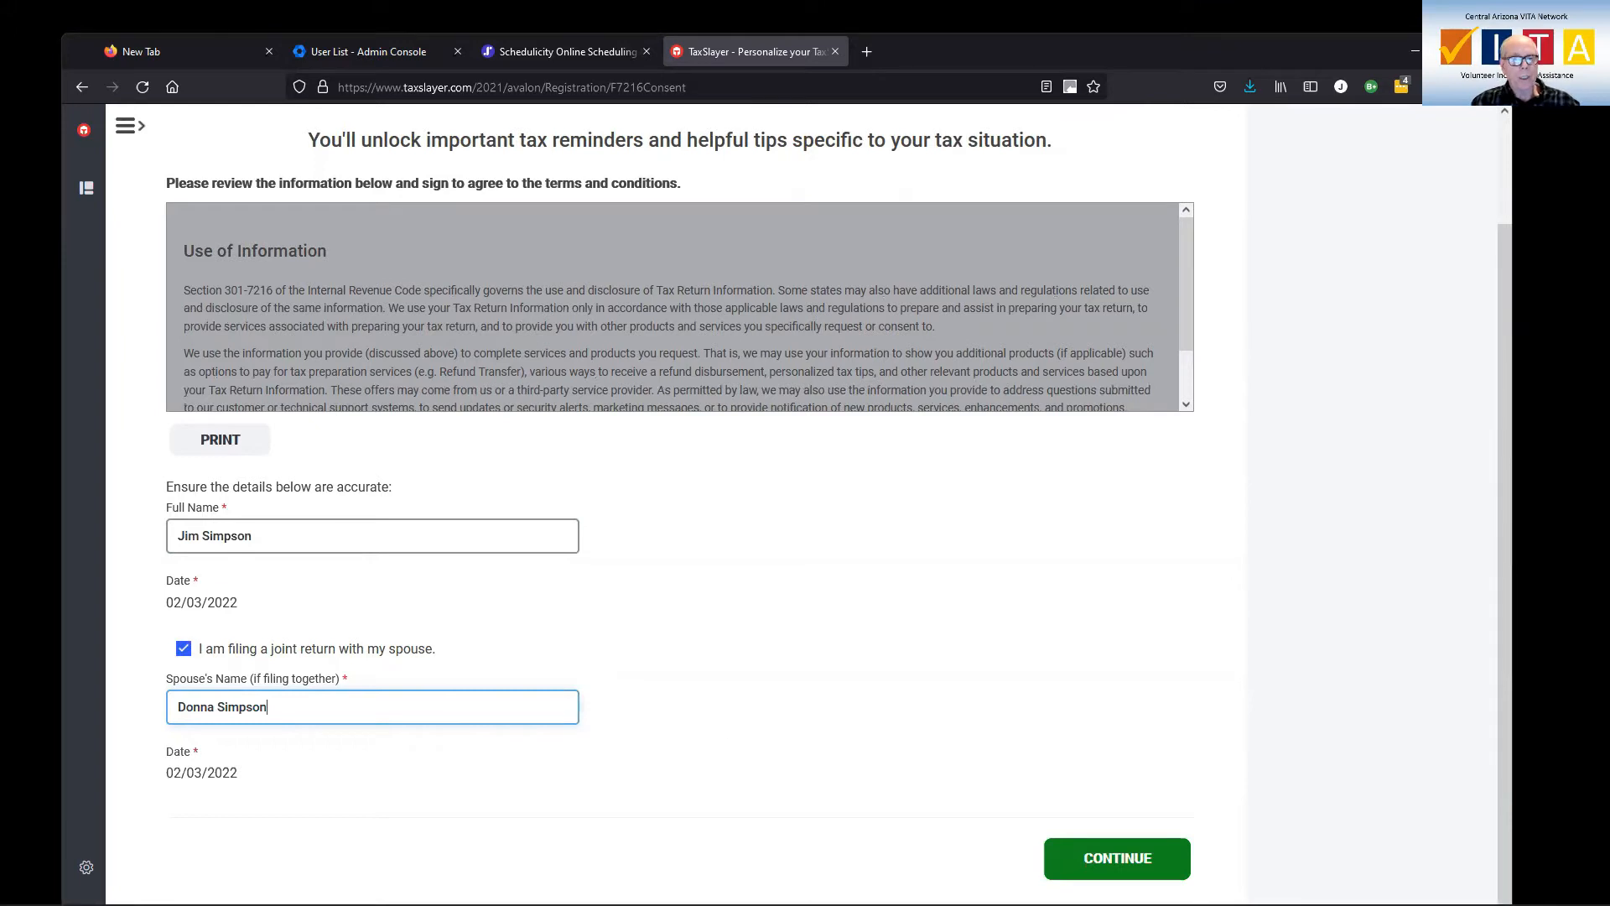
left_click(1074, 870)
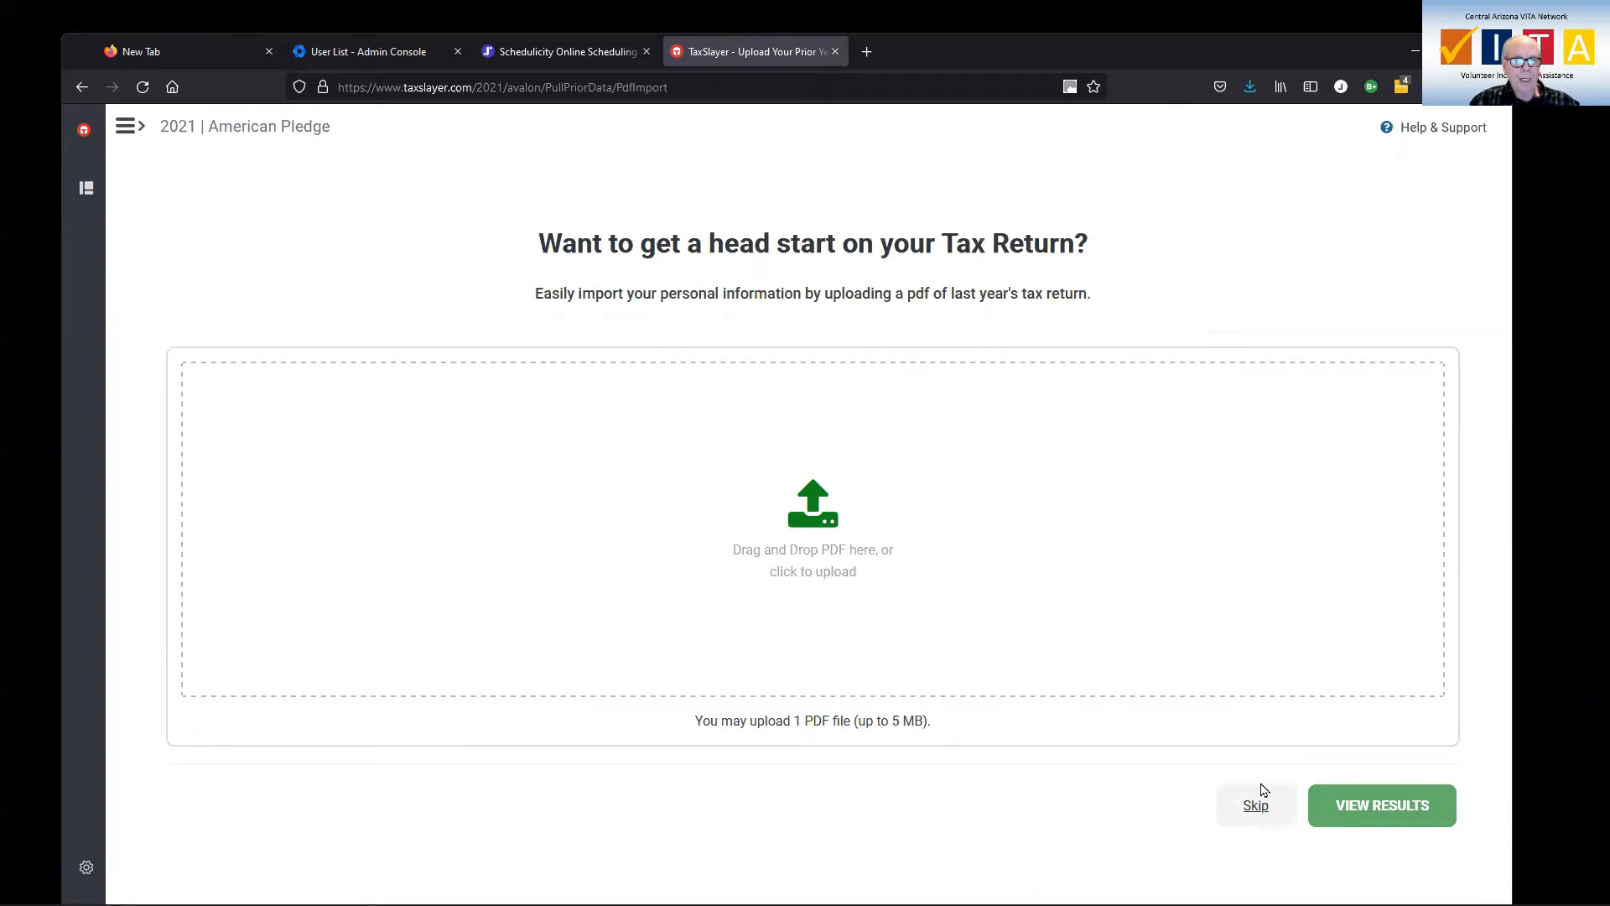
left_click(1257, 815)
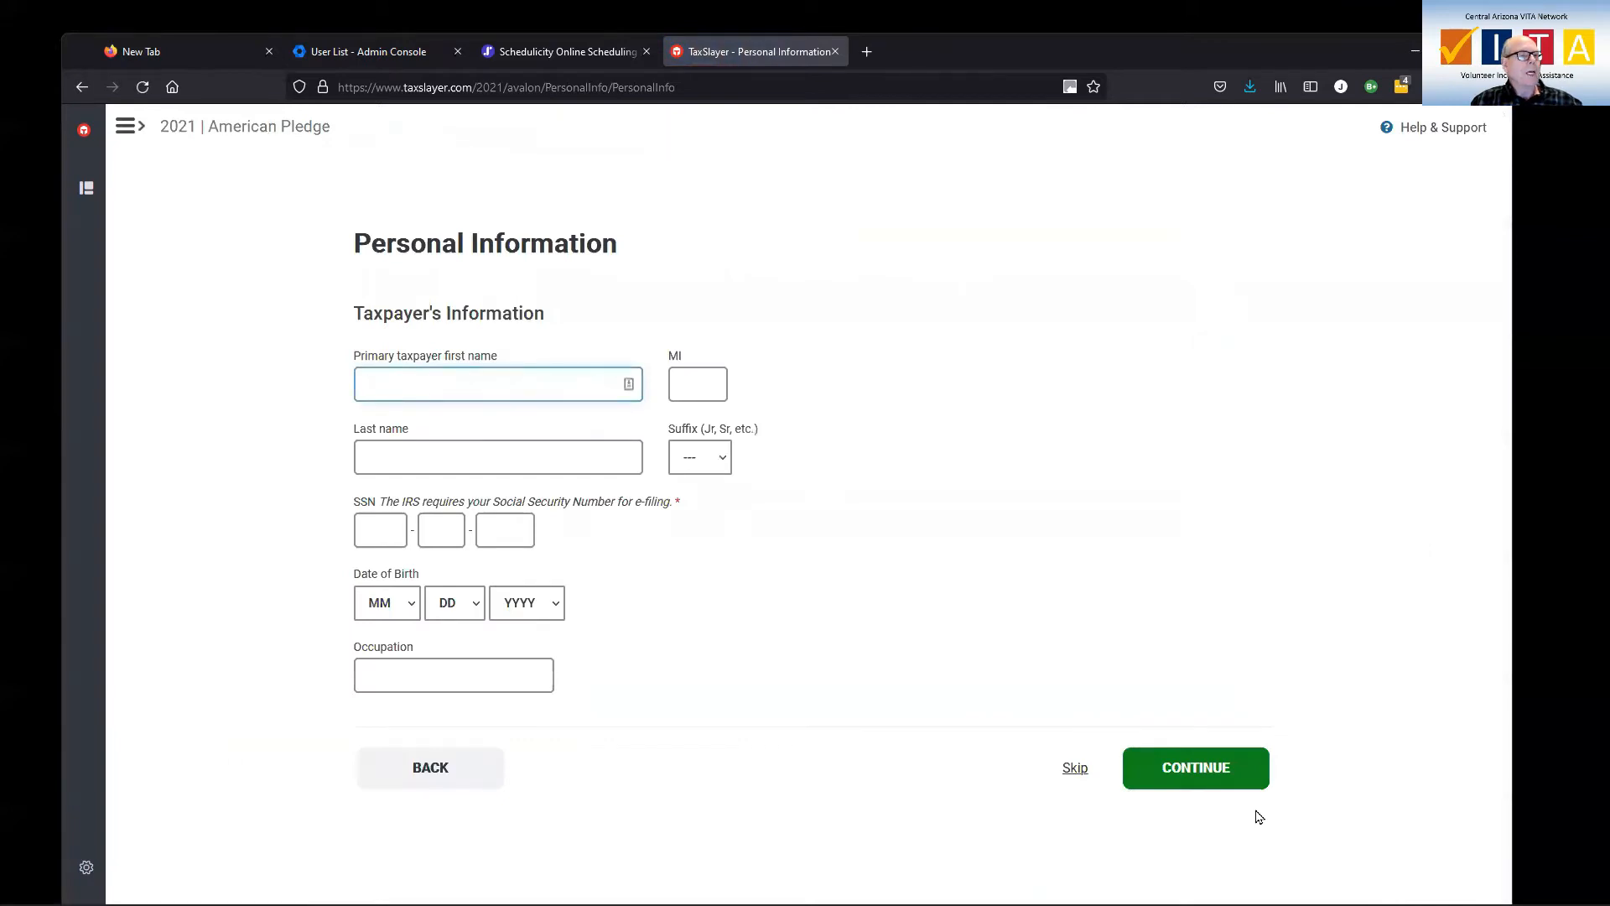
Enter the taxpayer's first and last name and Social Security number.
left_click(538, 378)
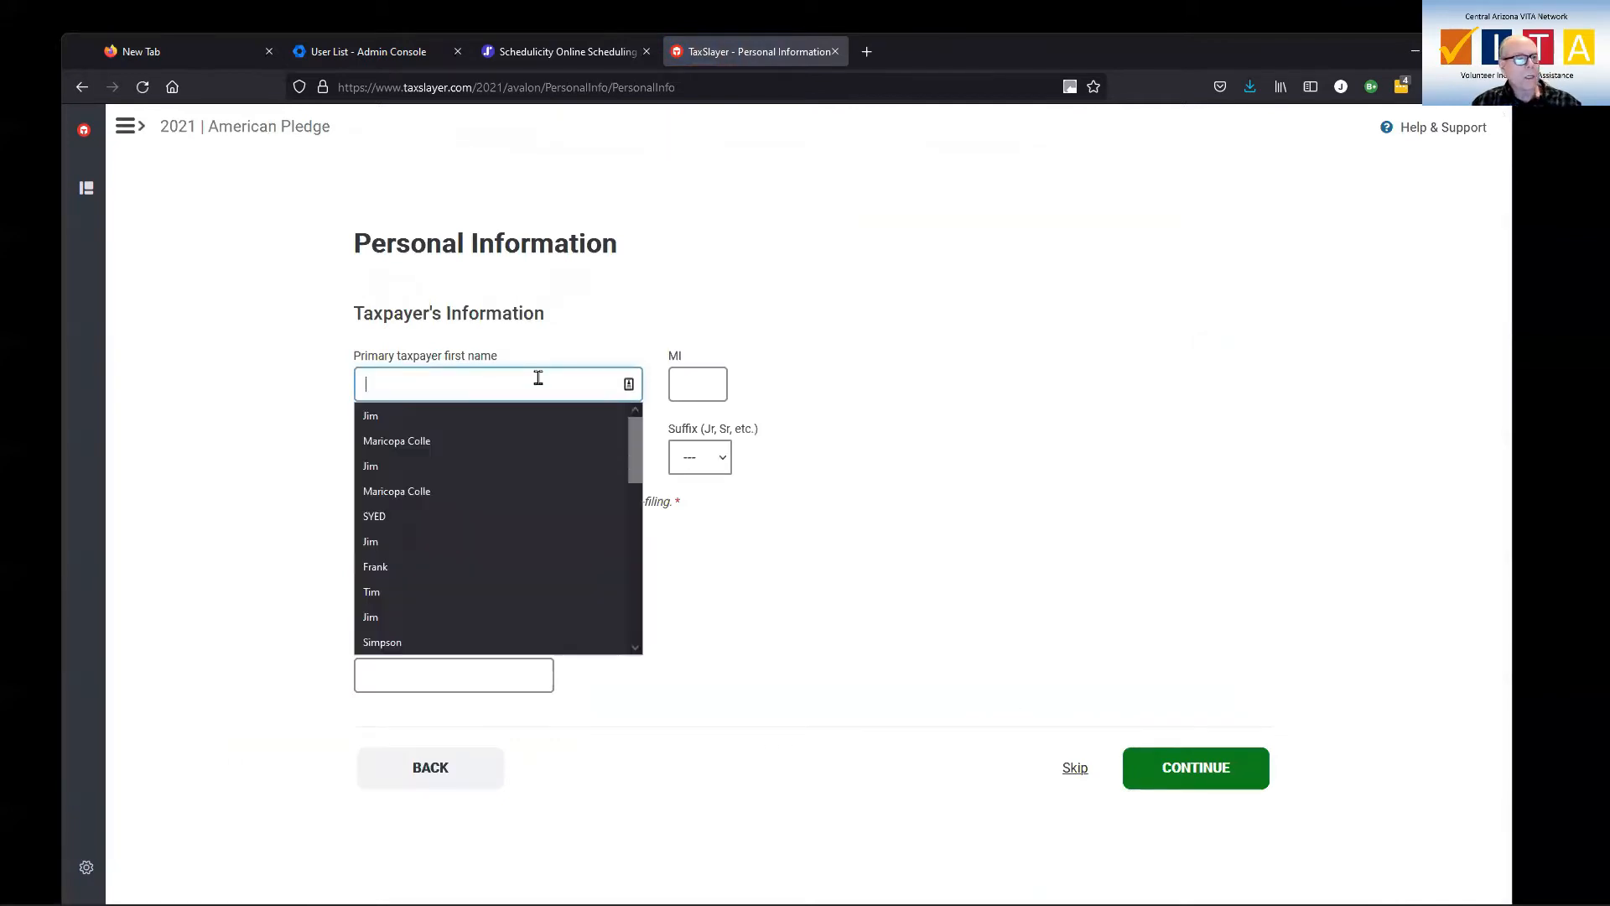
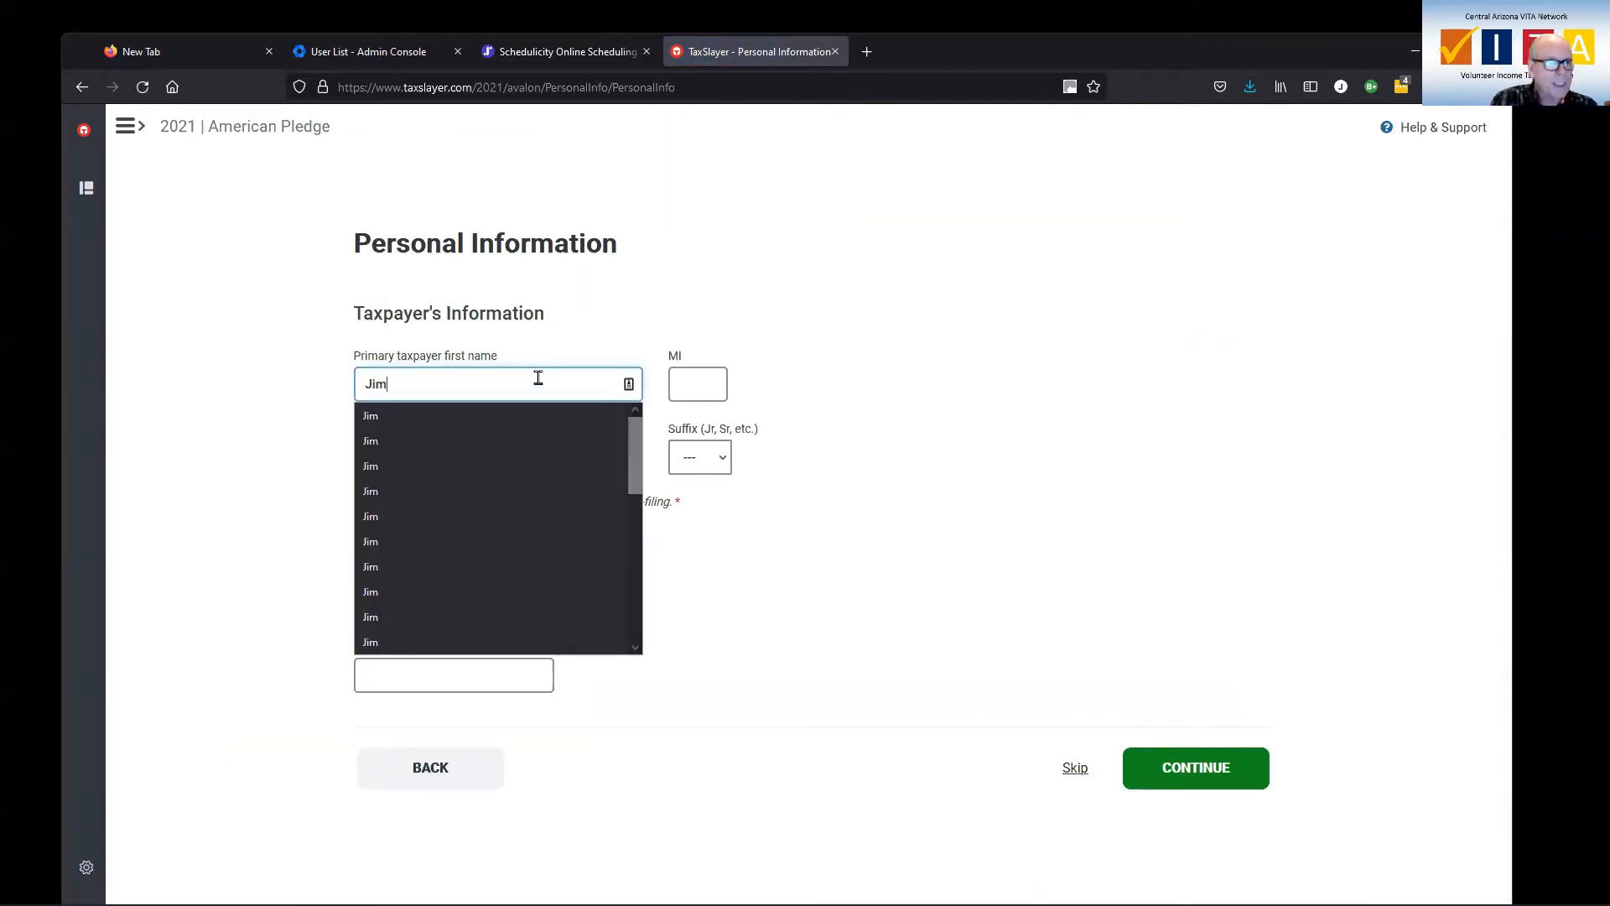
key("Tab")
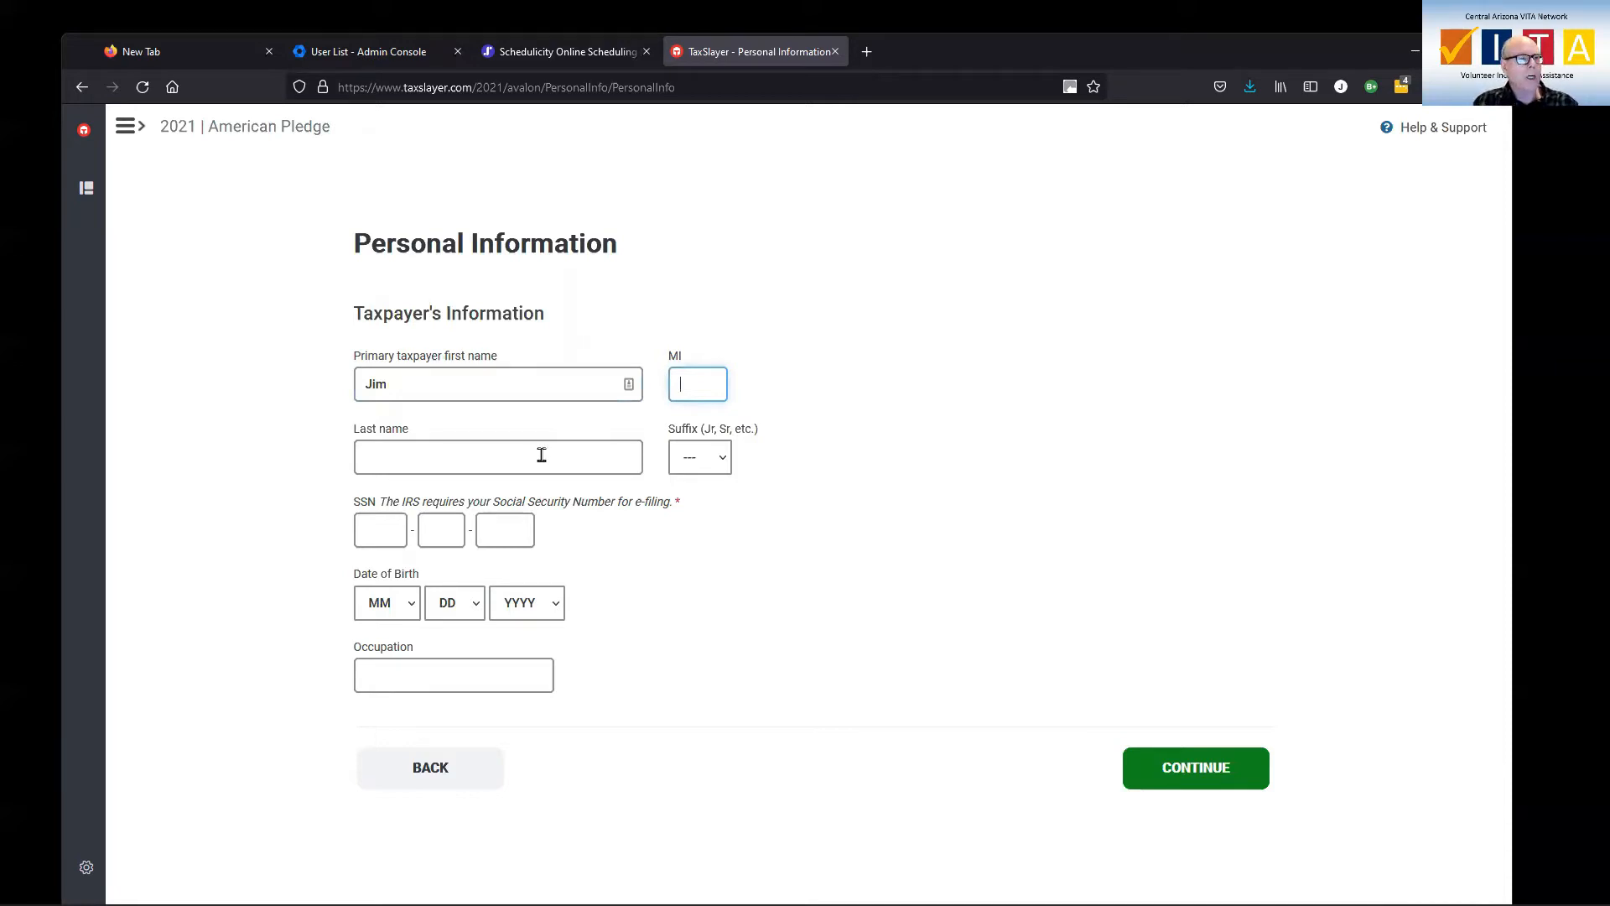
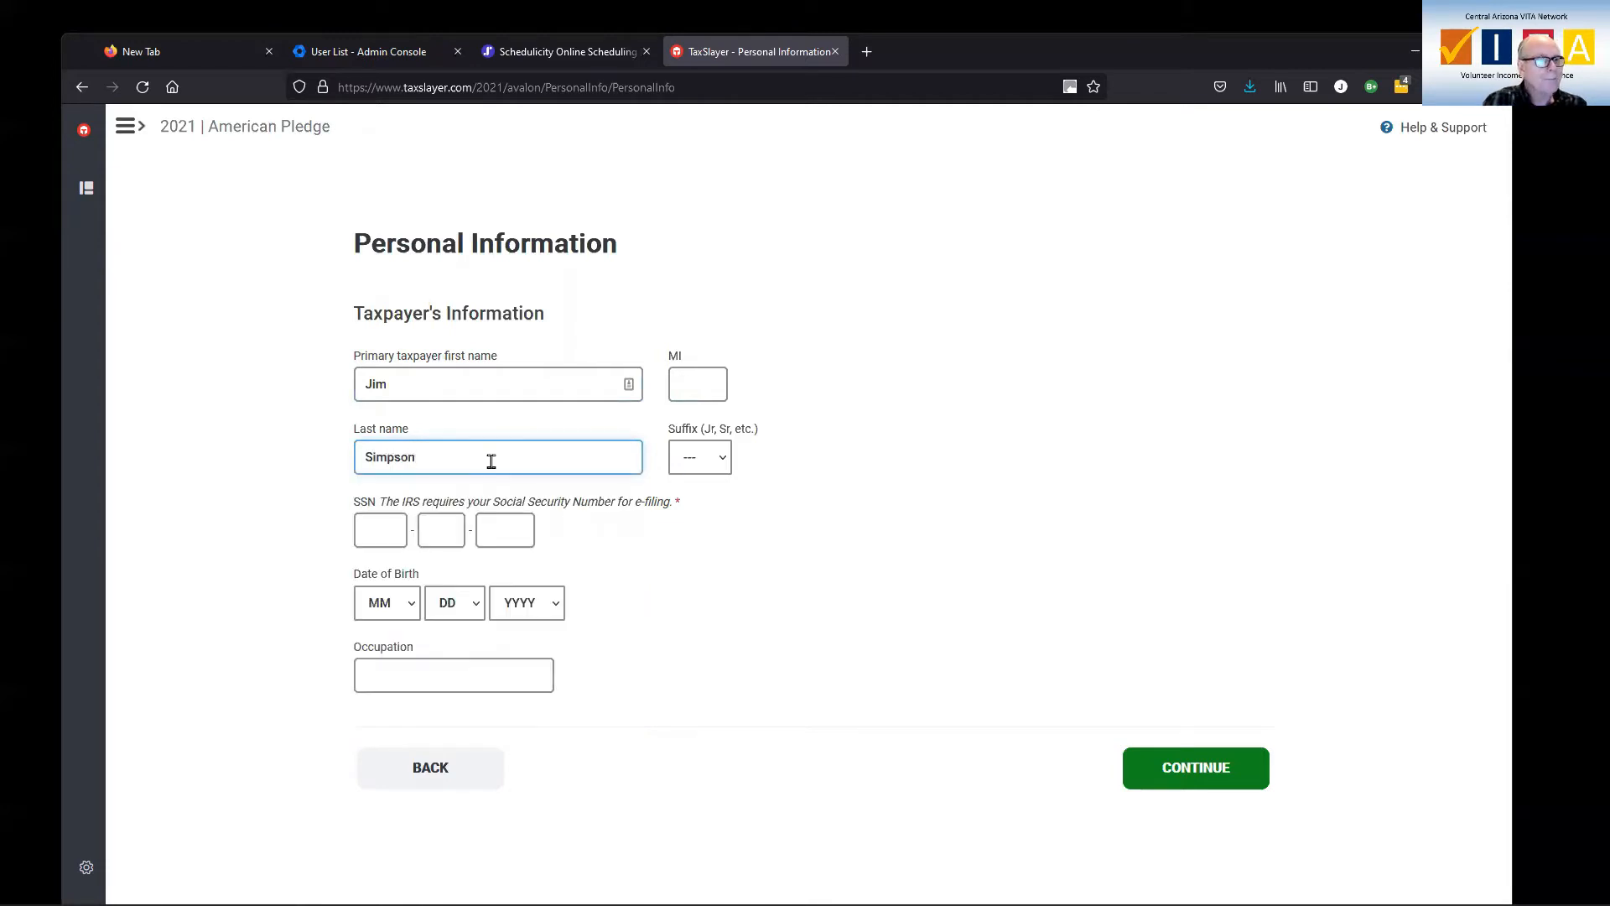
left_click(383, 527)
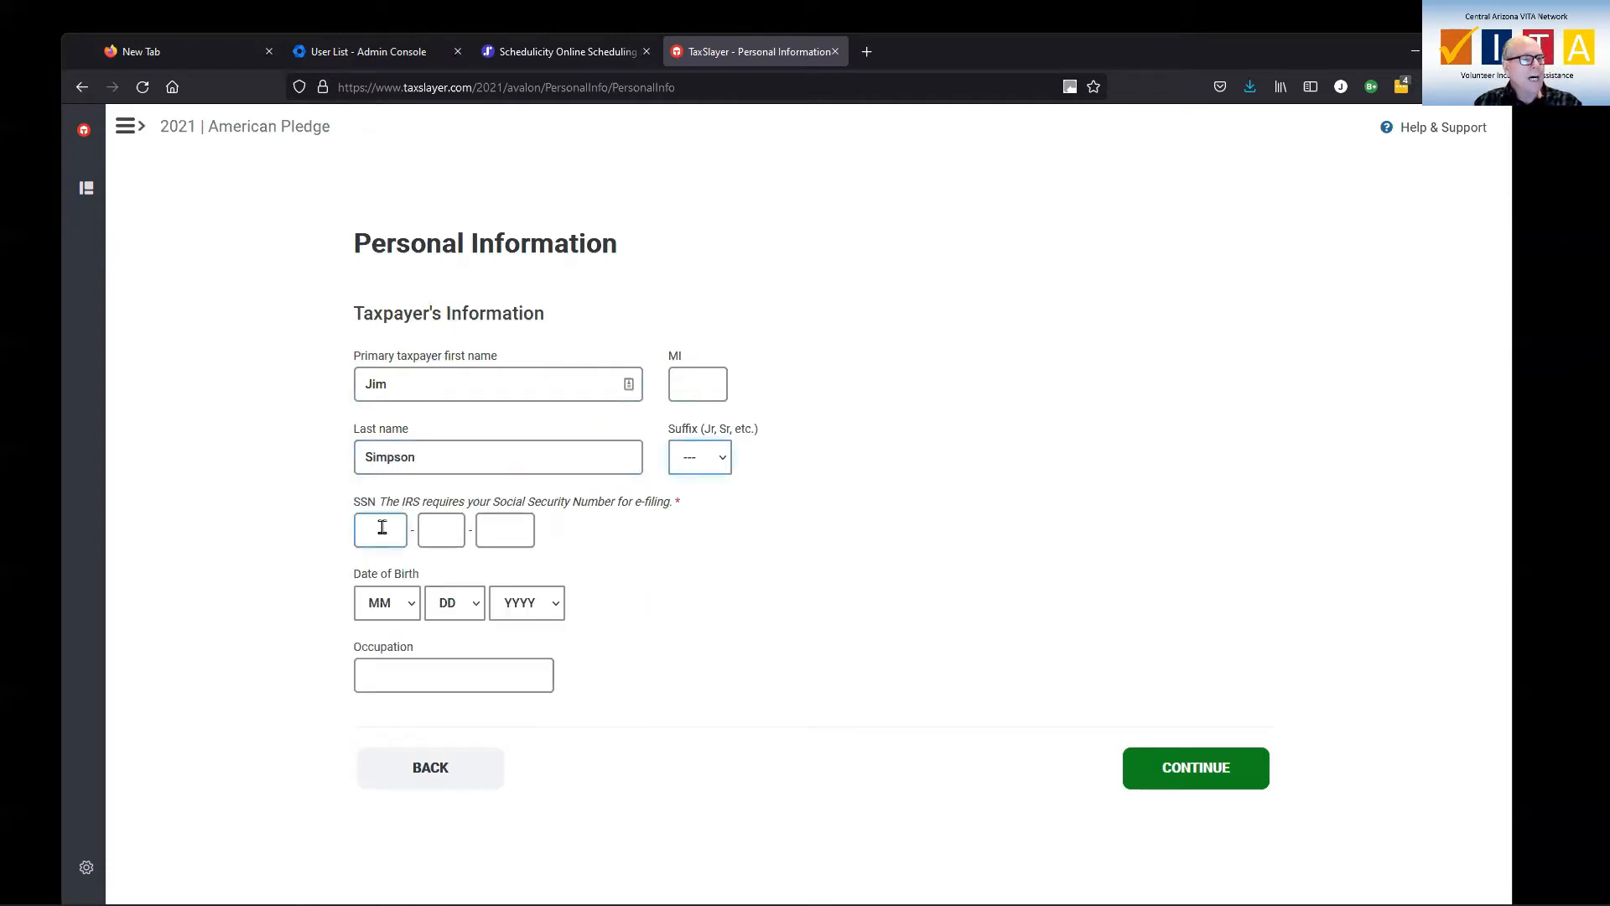
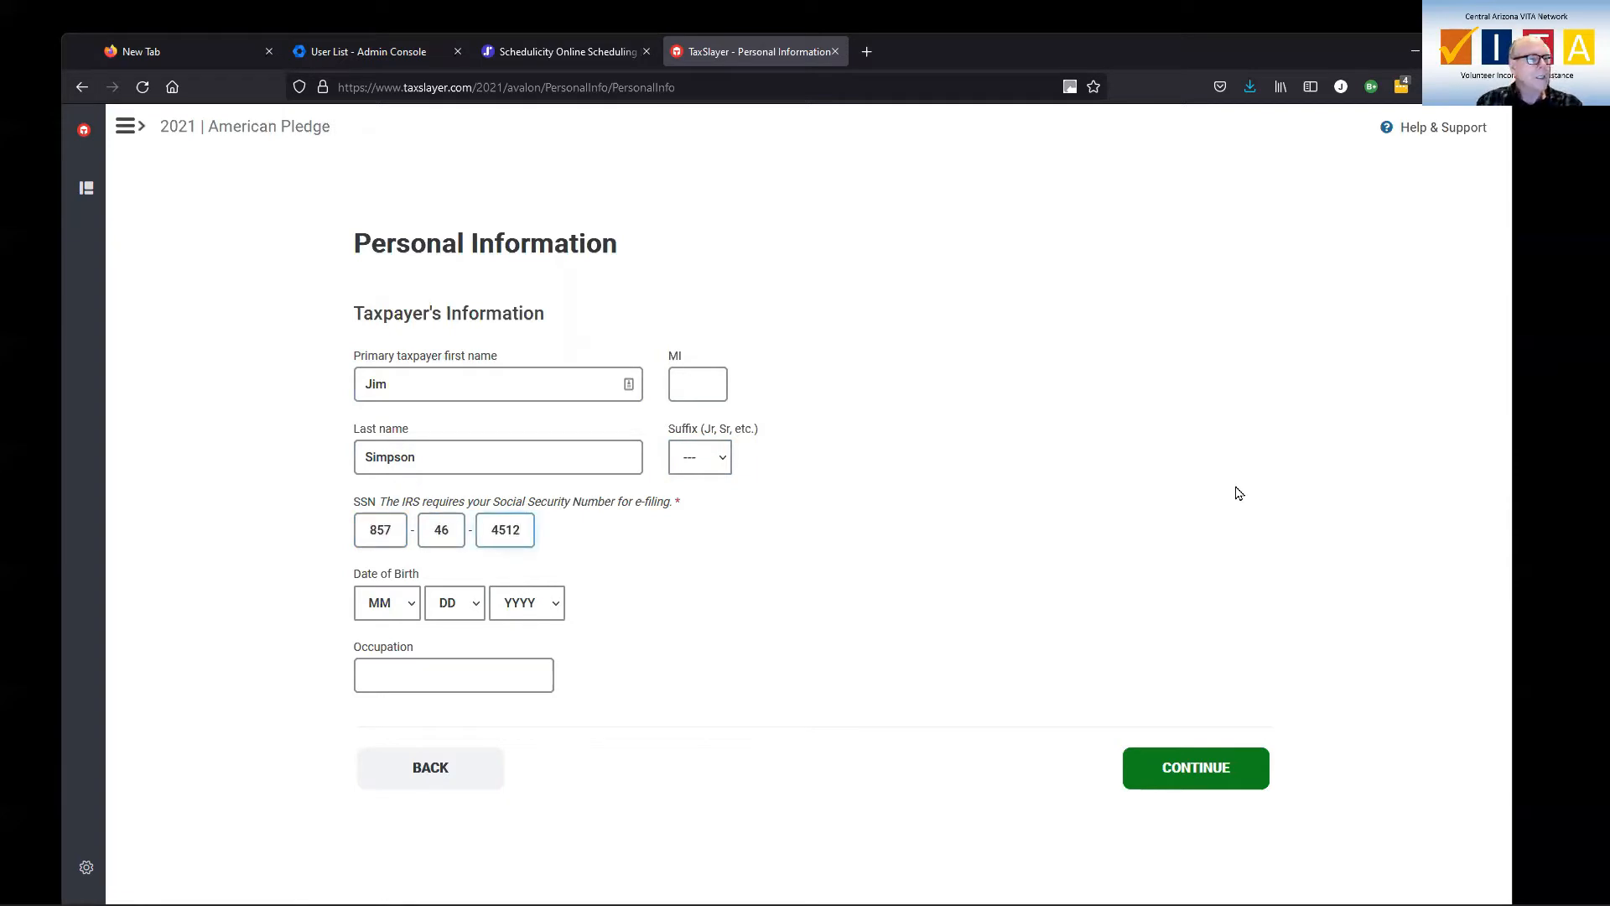
Set birth date 11/21/1955 and occupation Non-profit Exec, then save the taxpayer details.
left_click(415, 606)
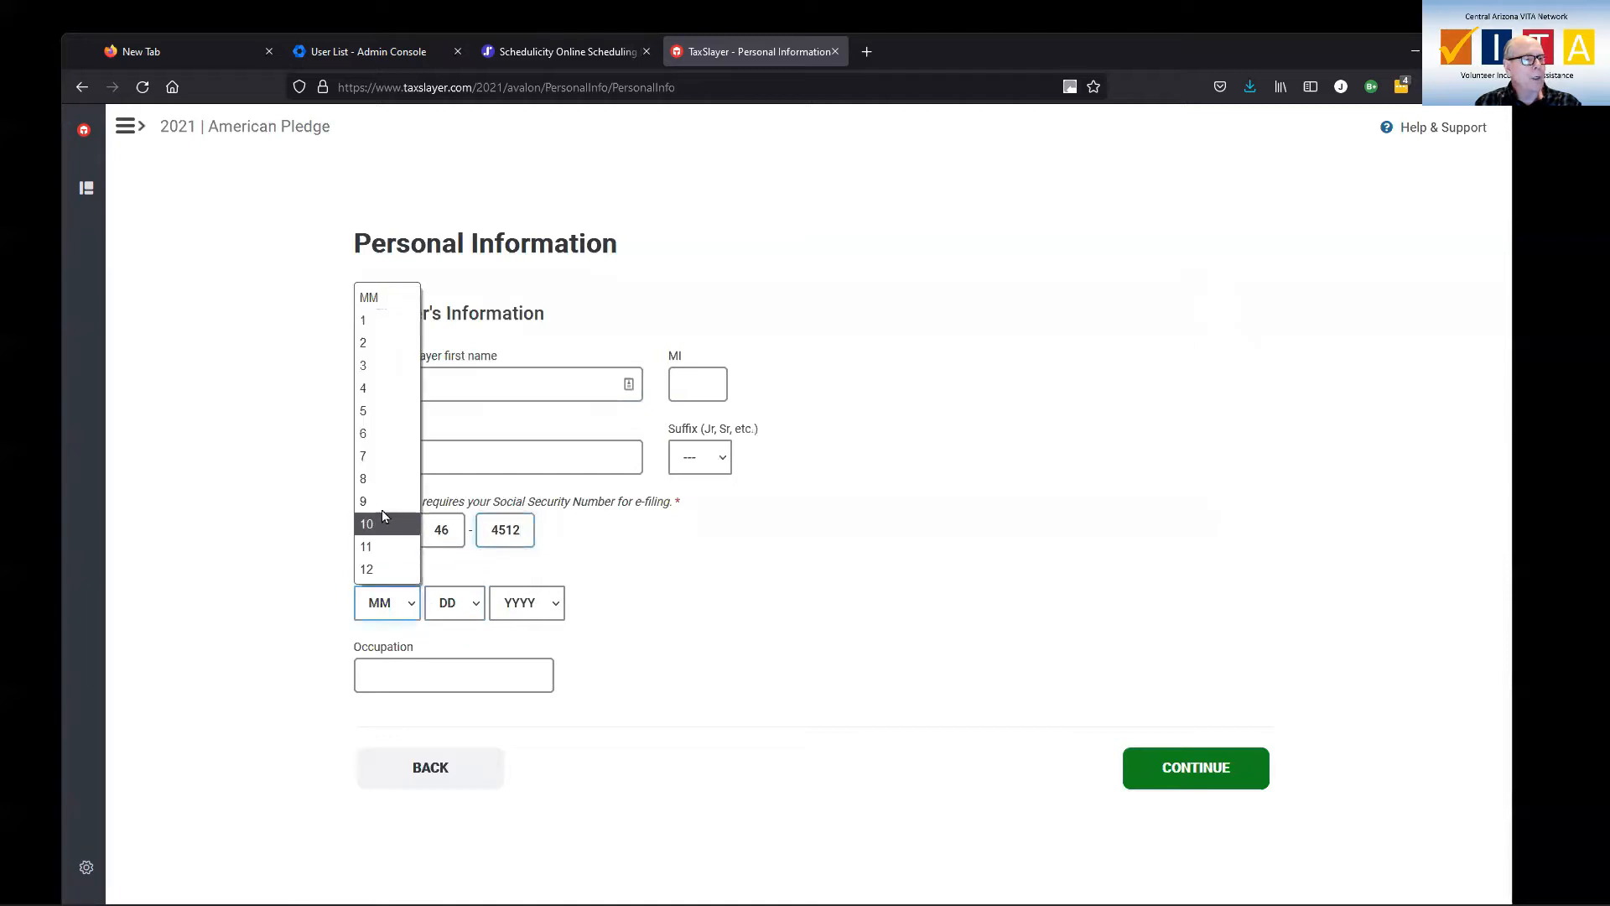
left_click(378, 546)
left_click(461, 591)
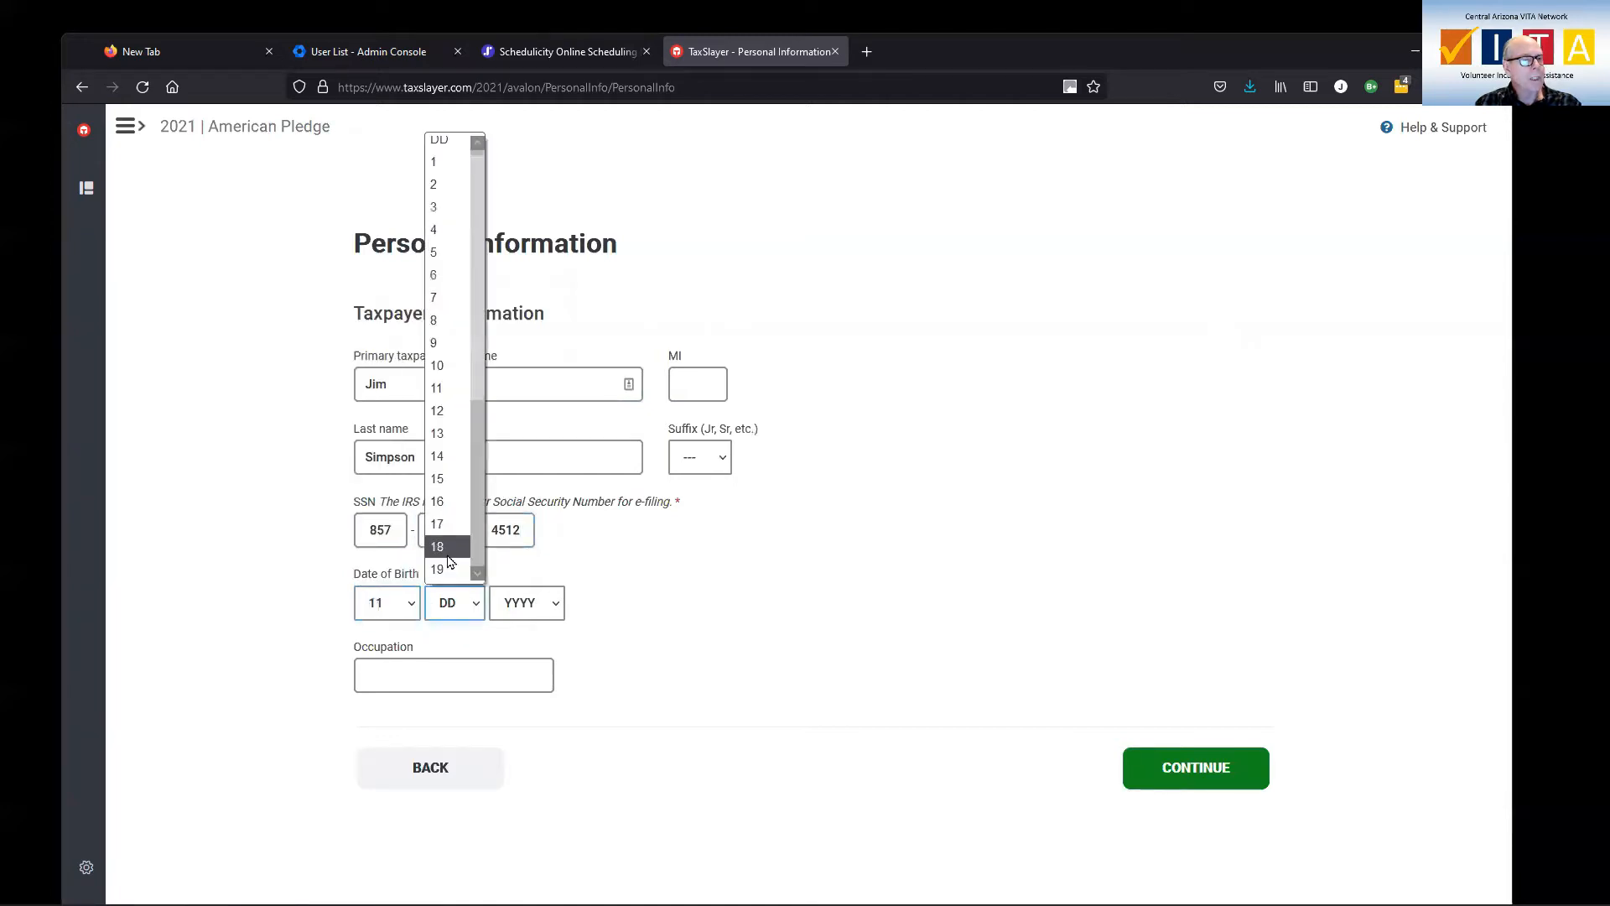
scroll(453, 537, "down", 2)
left_click(450, 519)
left_click(524, 604)
scroll(521, 562, "down", 15)
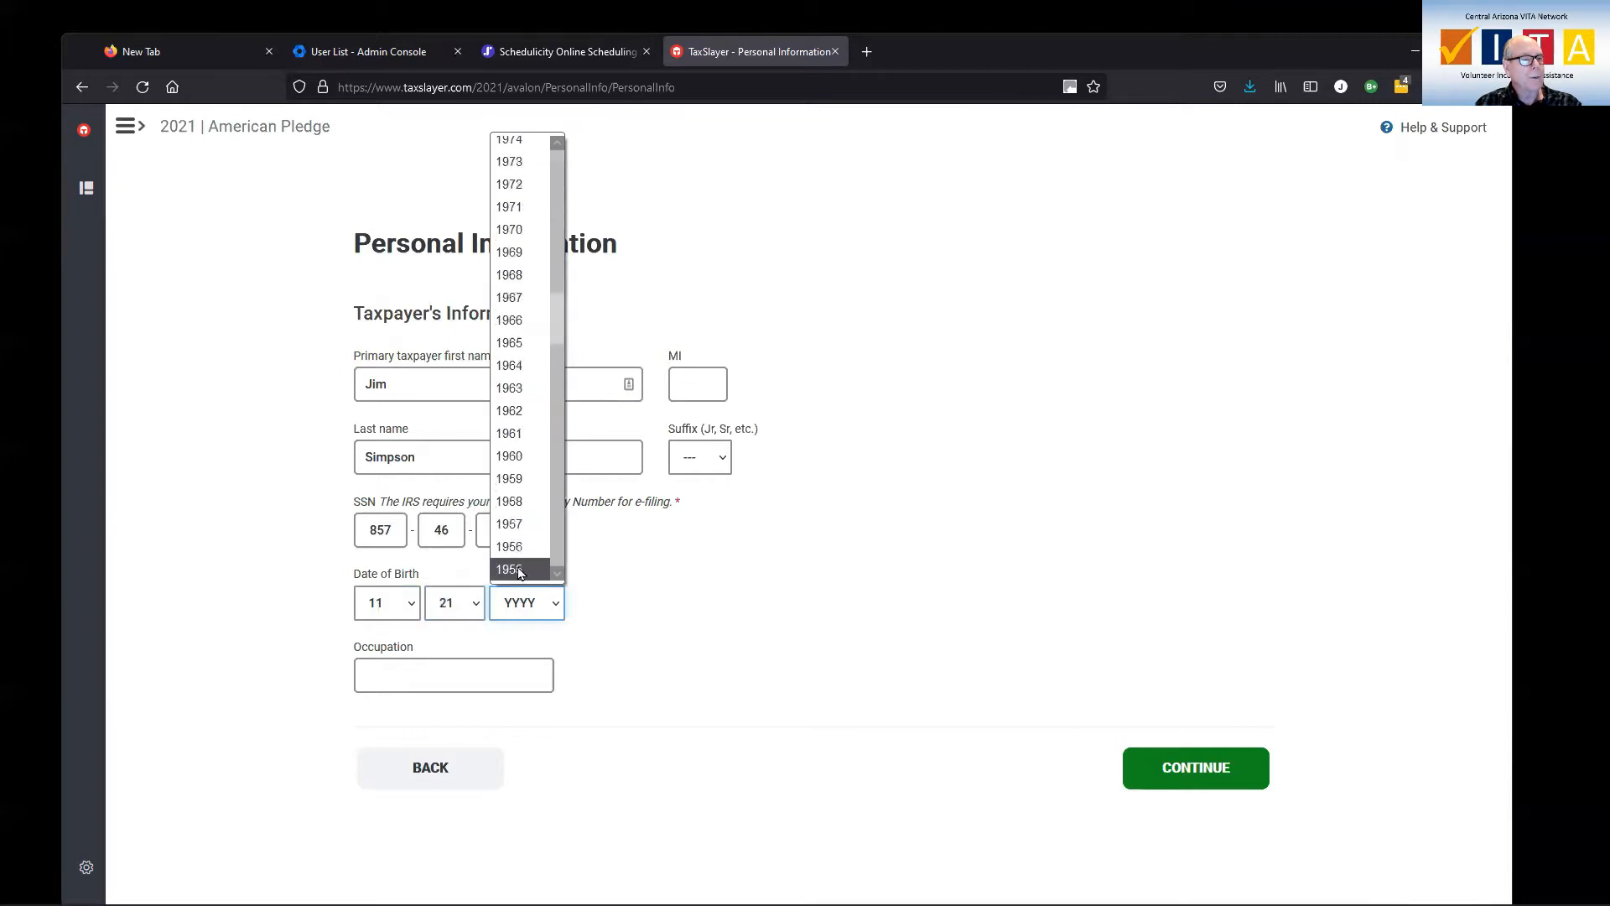
left_click(521, 570)
left_click(464, 666)
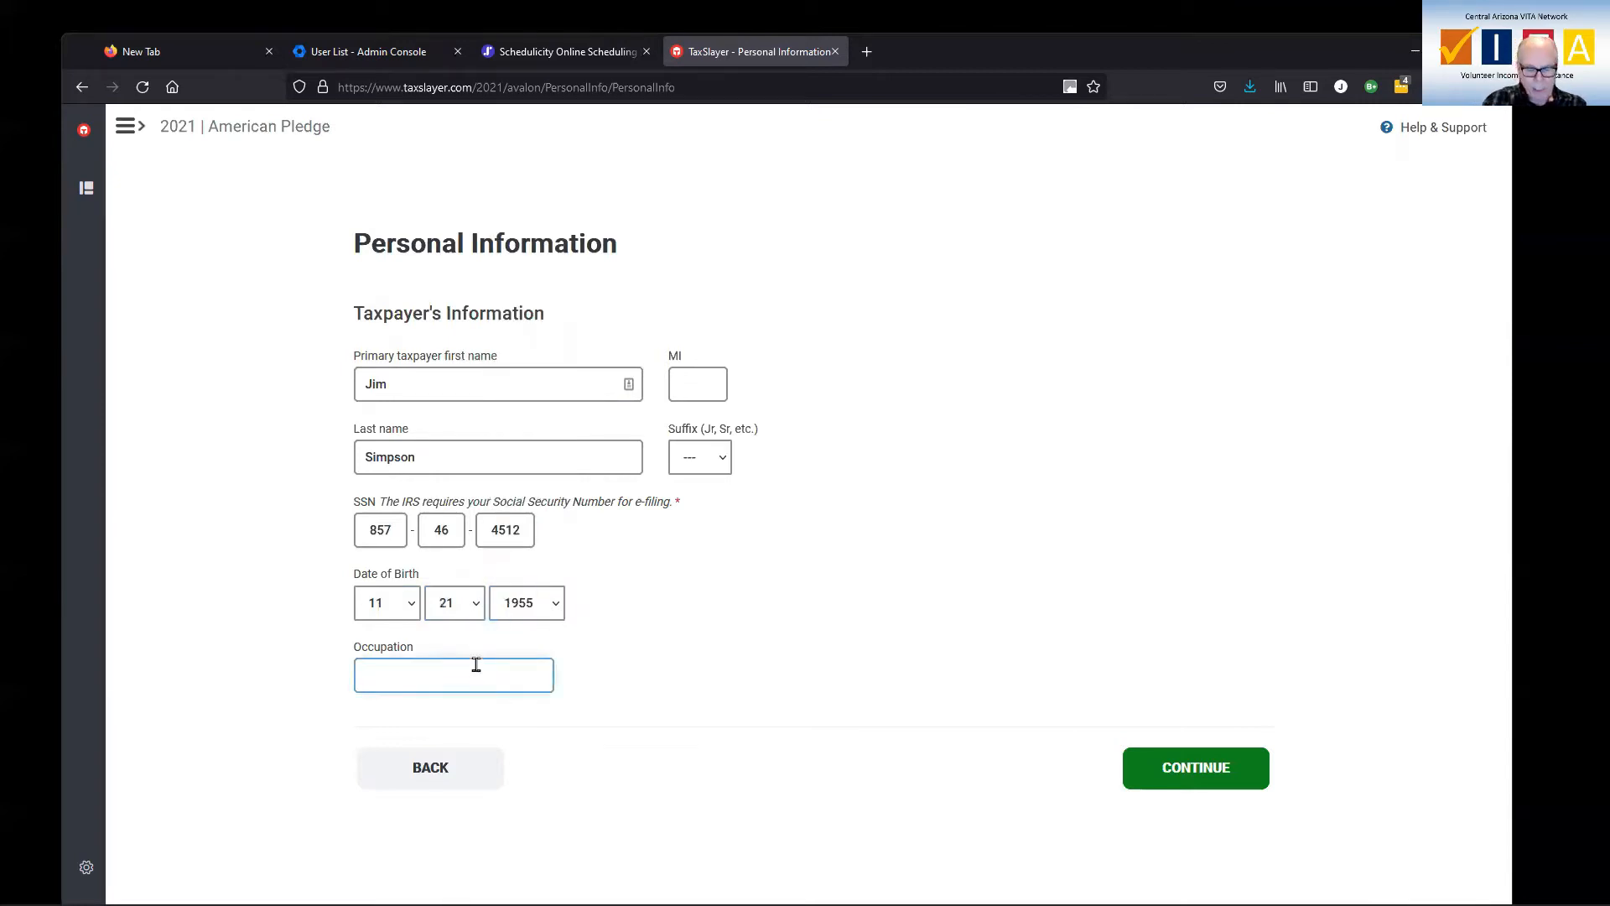
type("Non-profi")
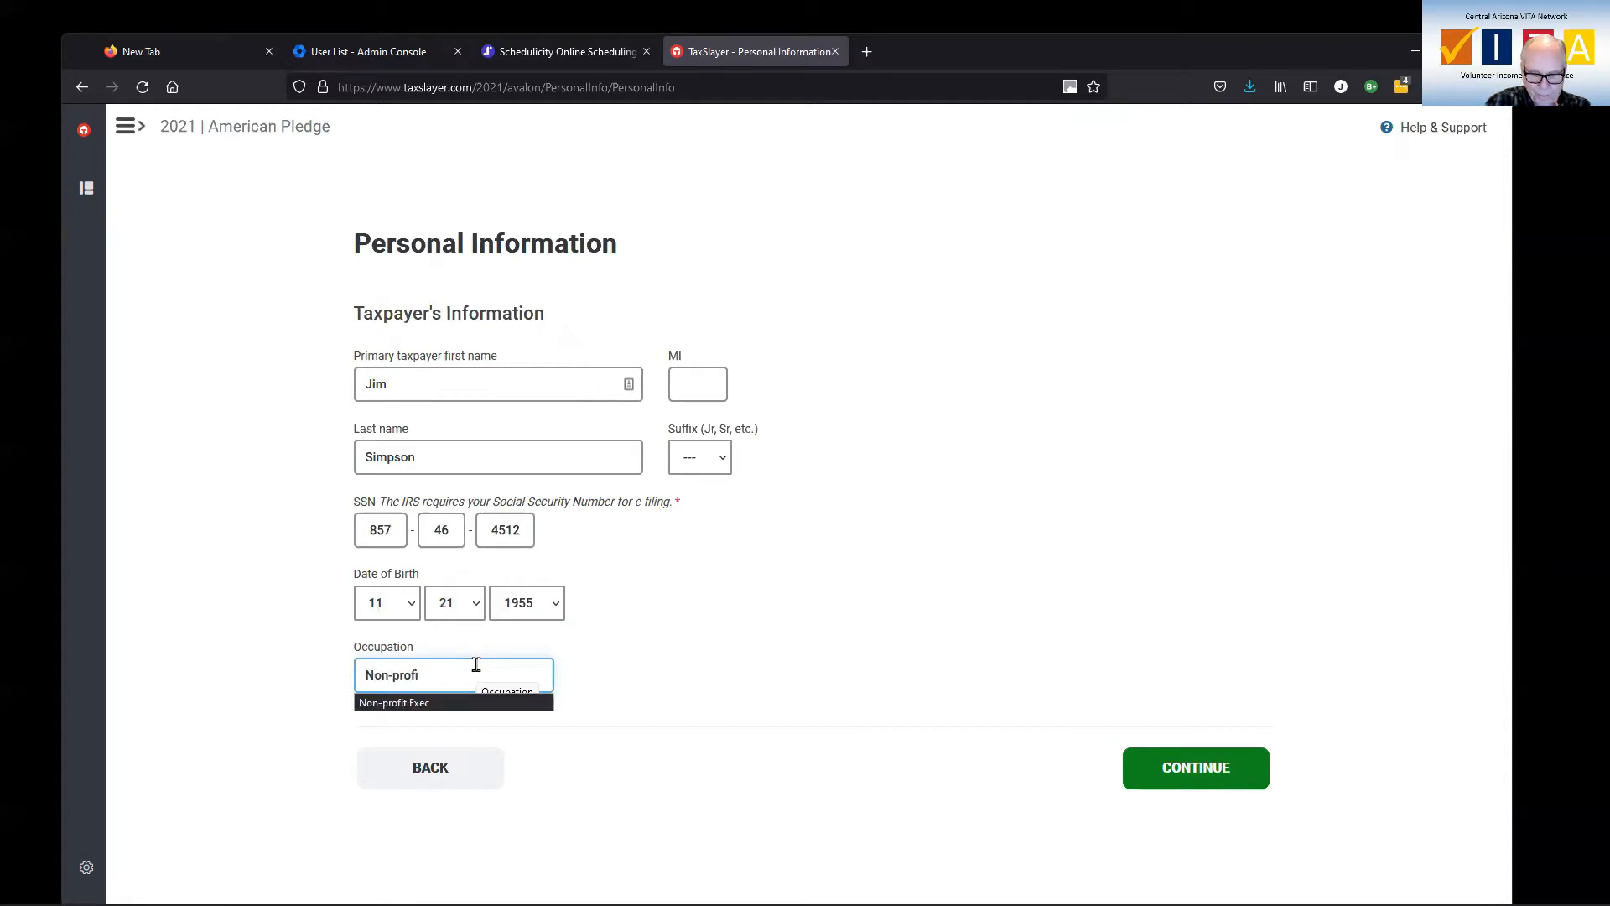
type("t exec")
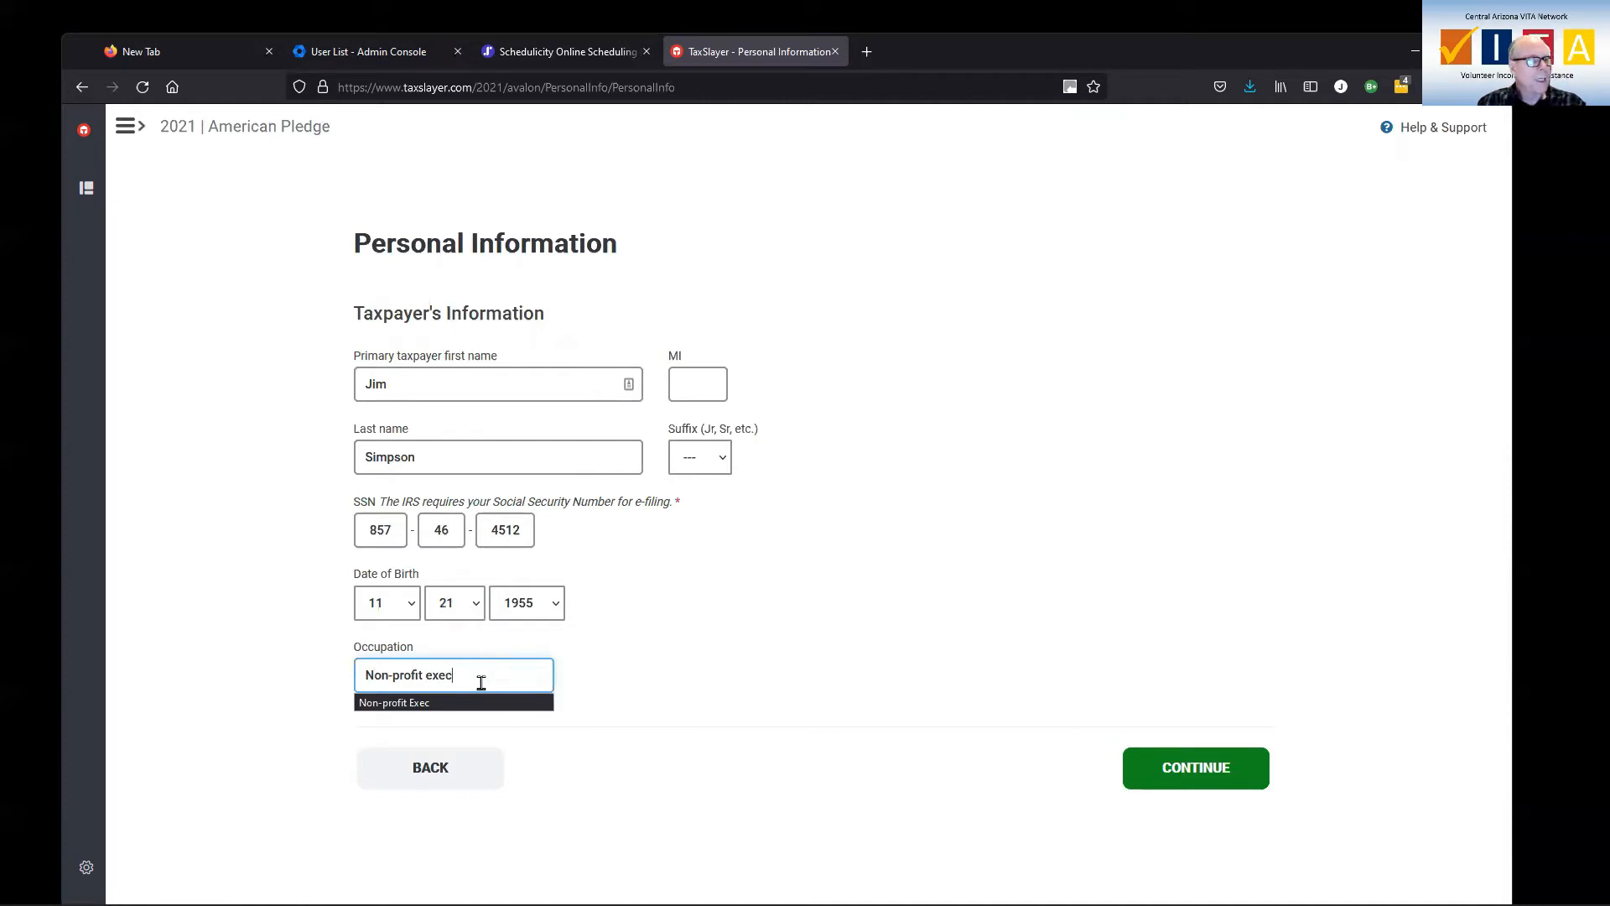
left_click(478, 703)
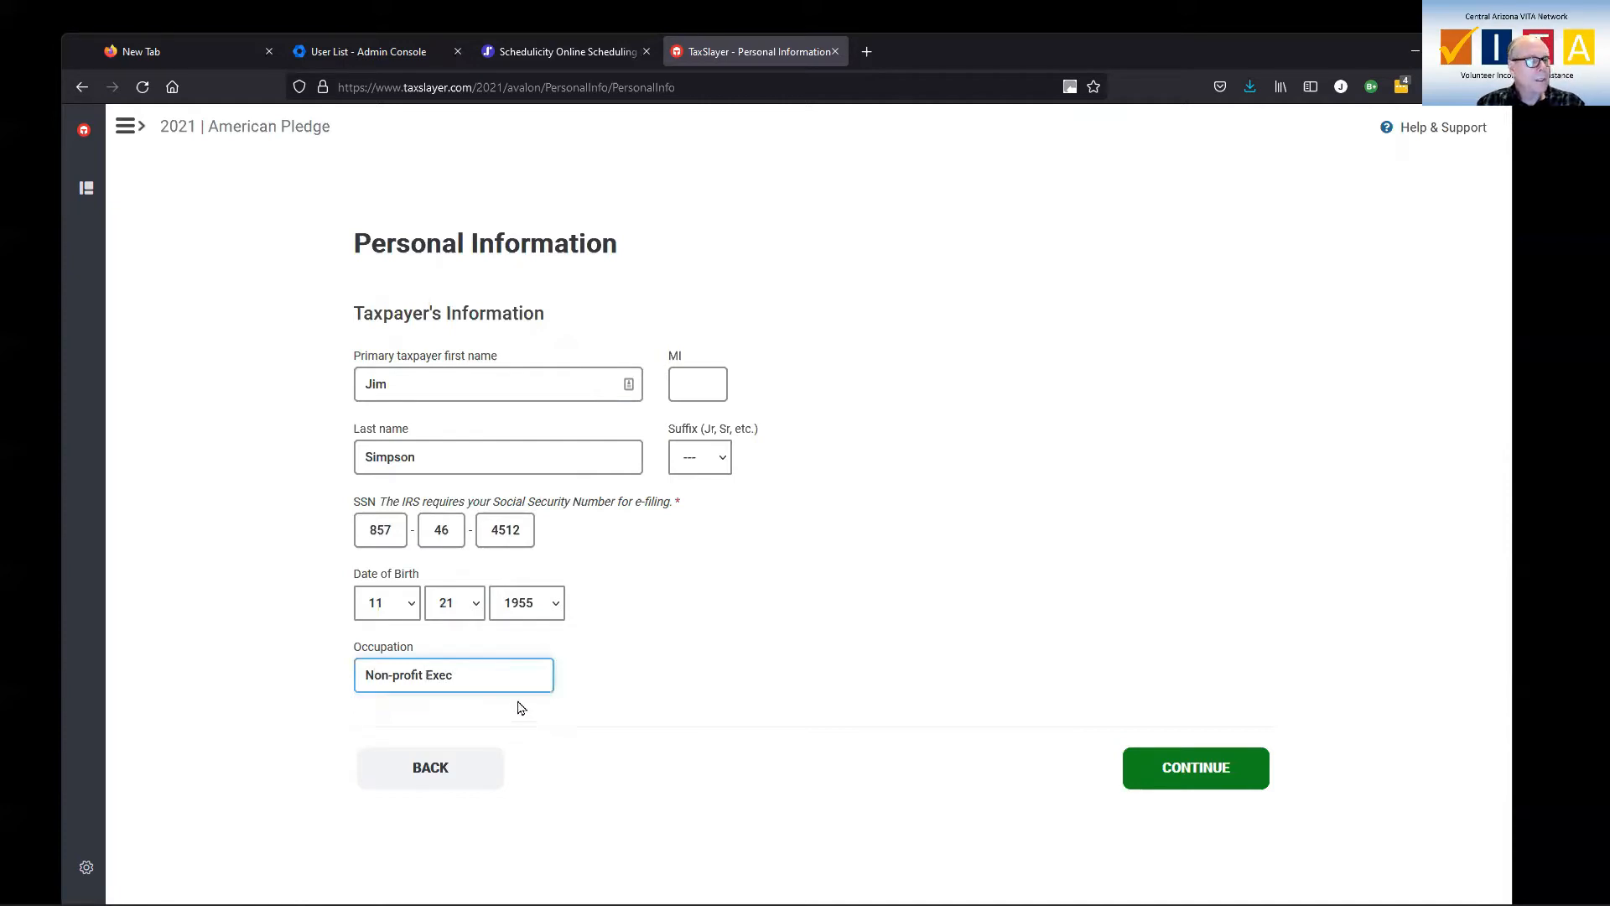
left_click(1199, 773)
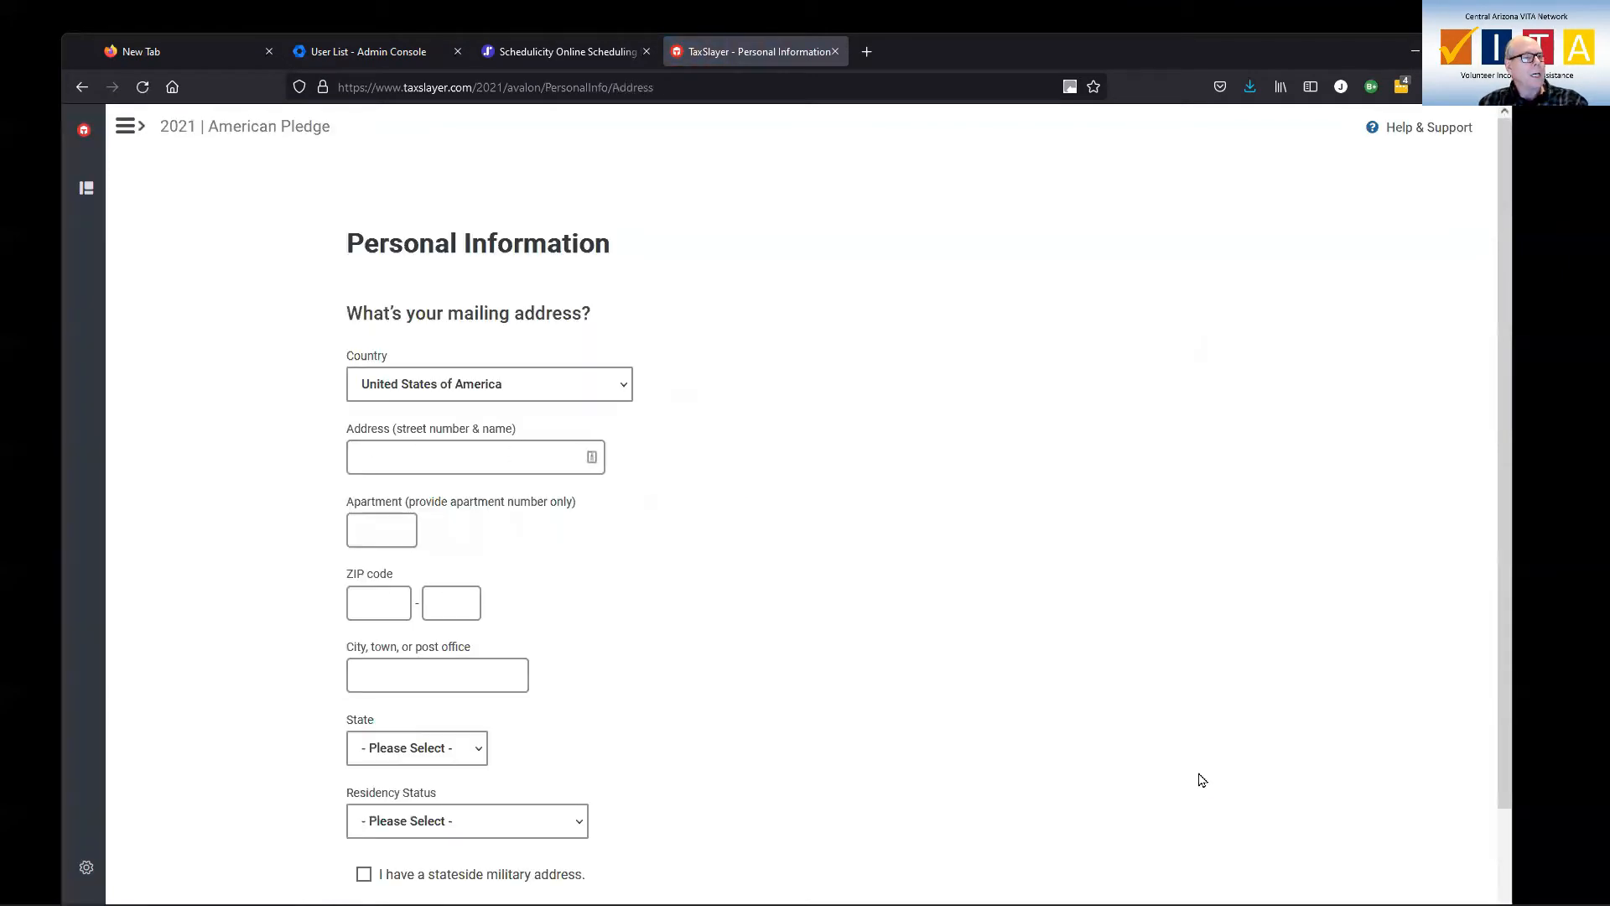
Enter the taxpayer's street address and ZIP code so city and state fill in as Arizona.
left_click(446, 456)
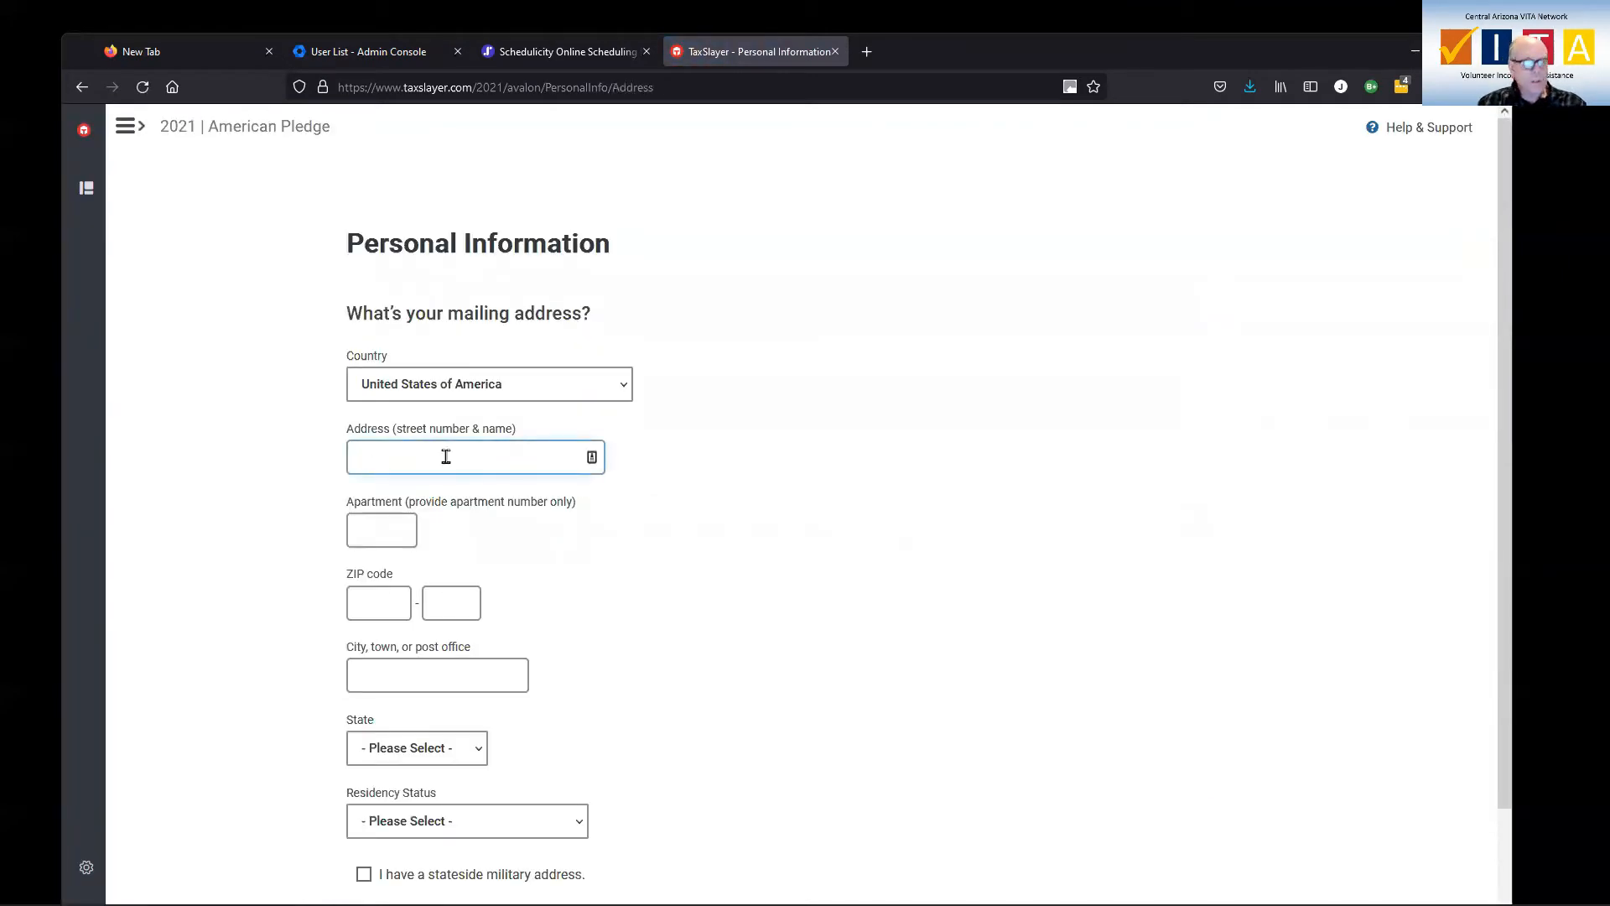
key("Tab")
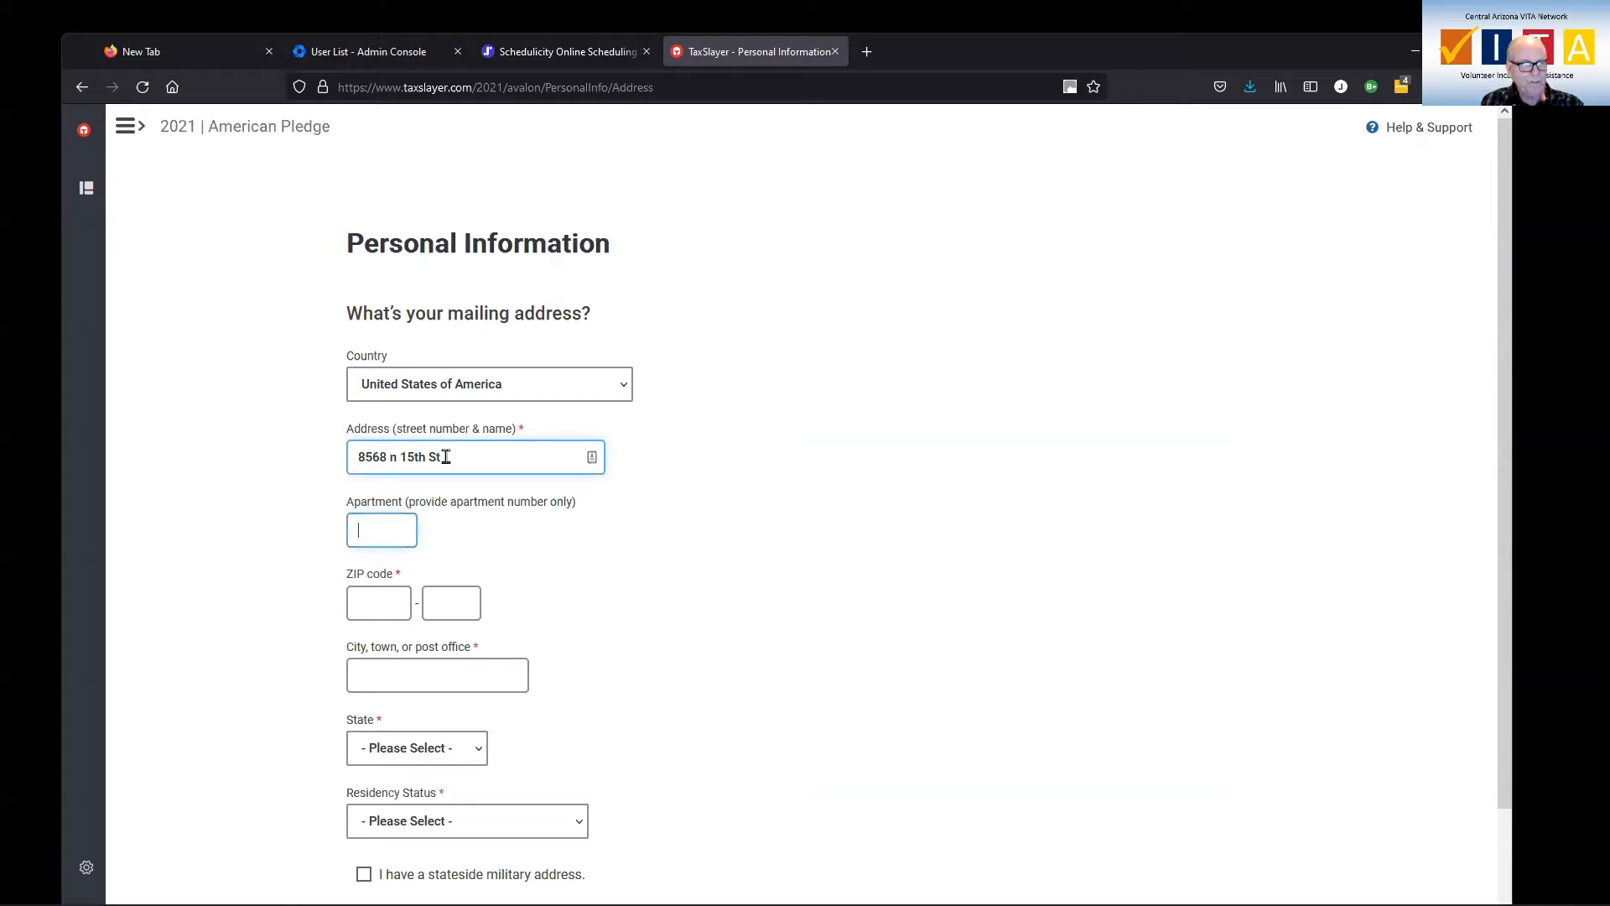
key("Tab")
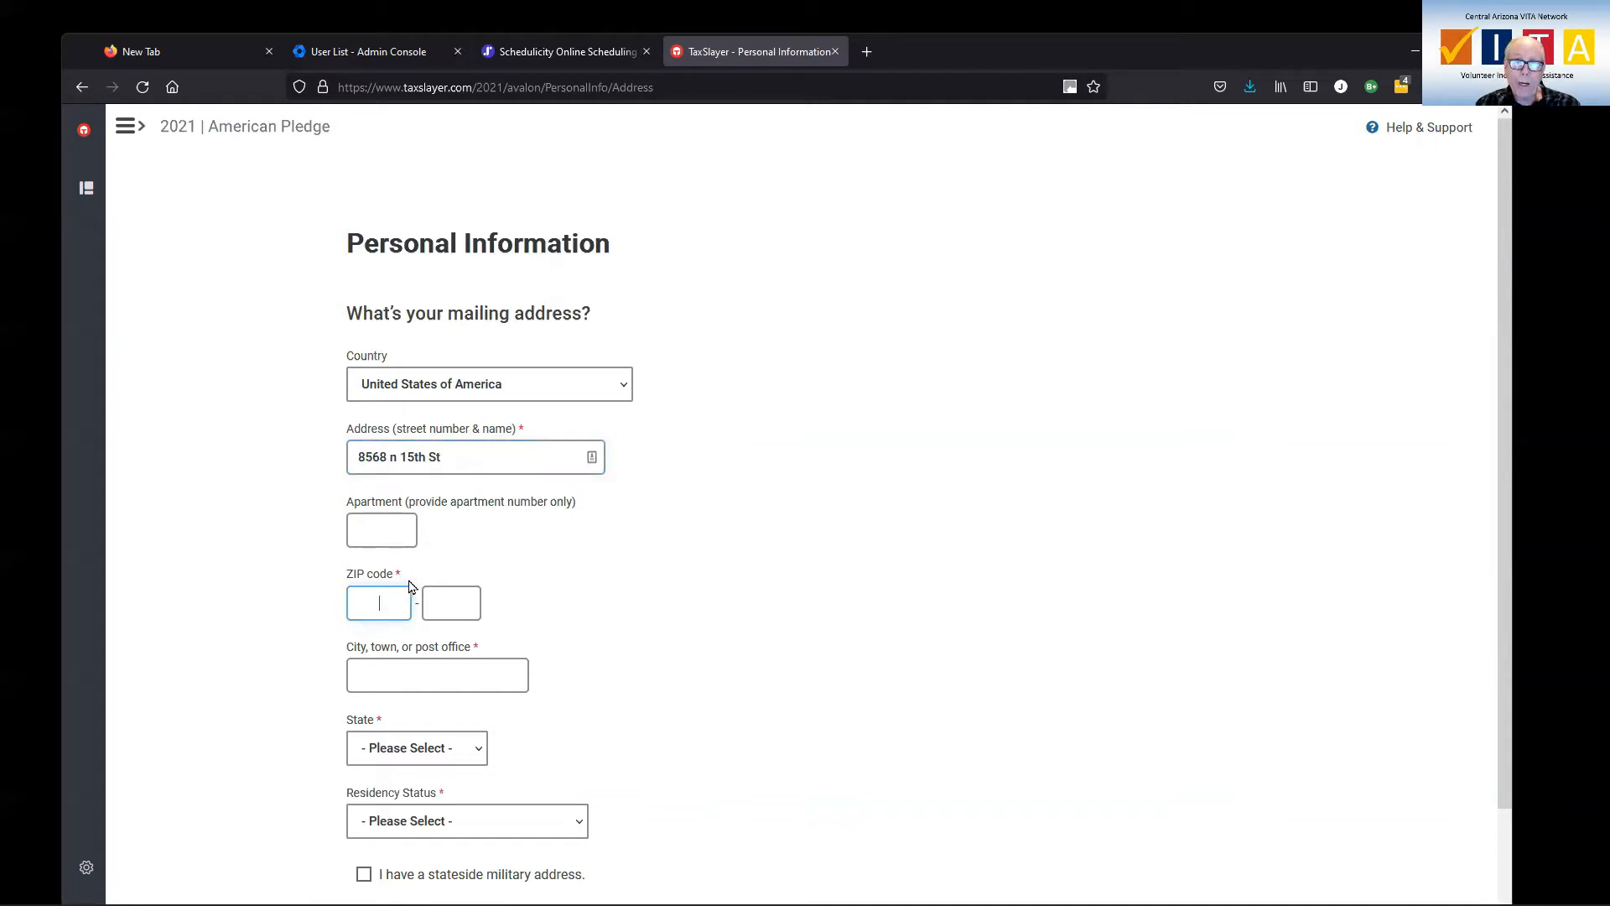
left_click(386, 601)
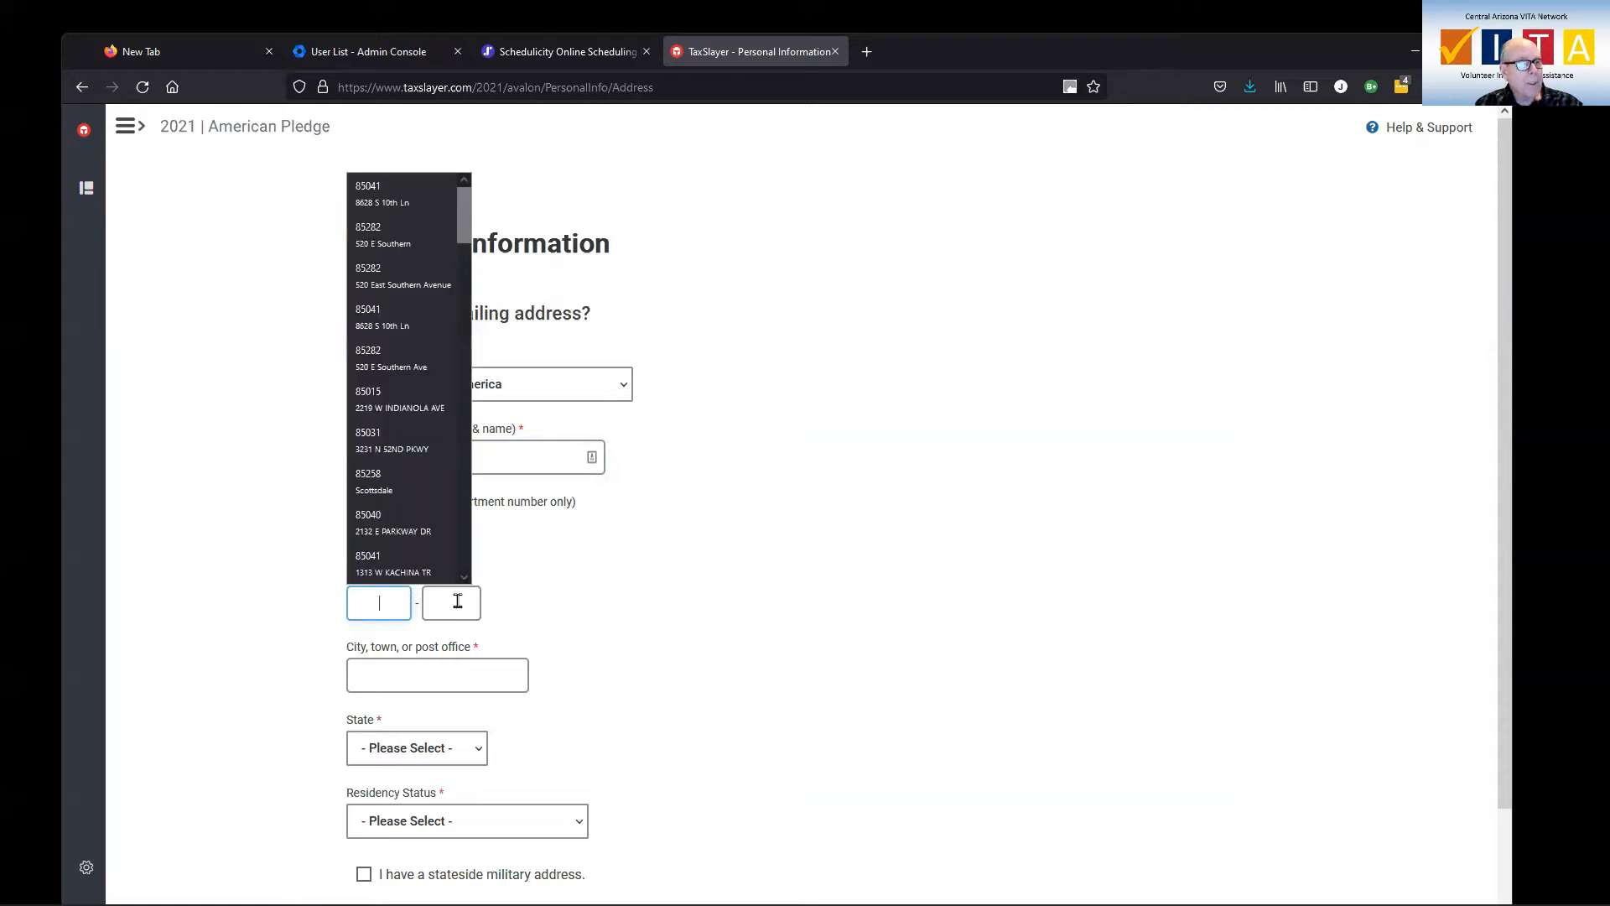
left_click(641, 613)
left_click(388, 604)
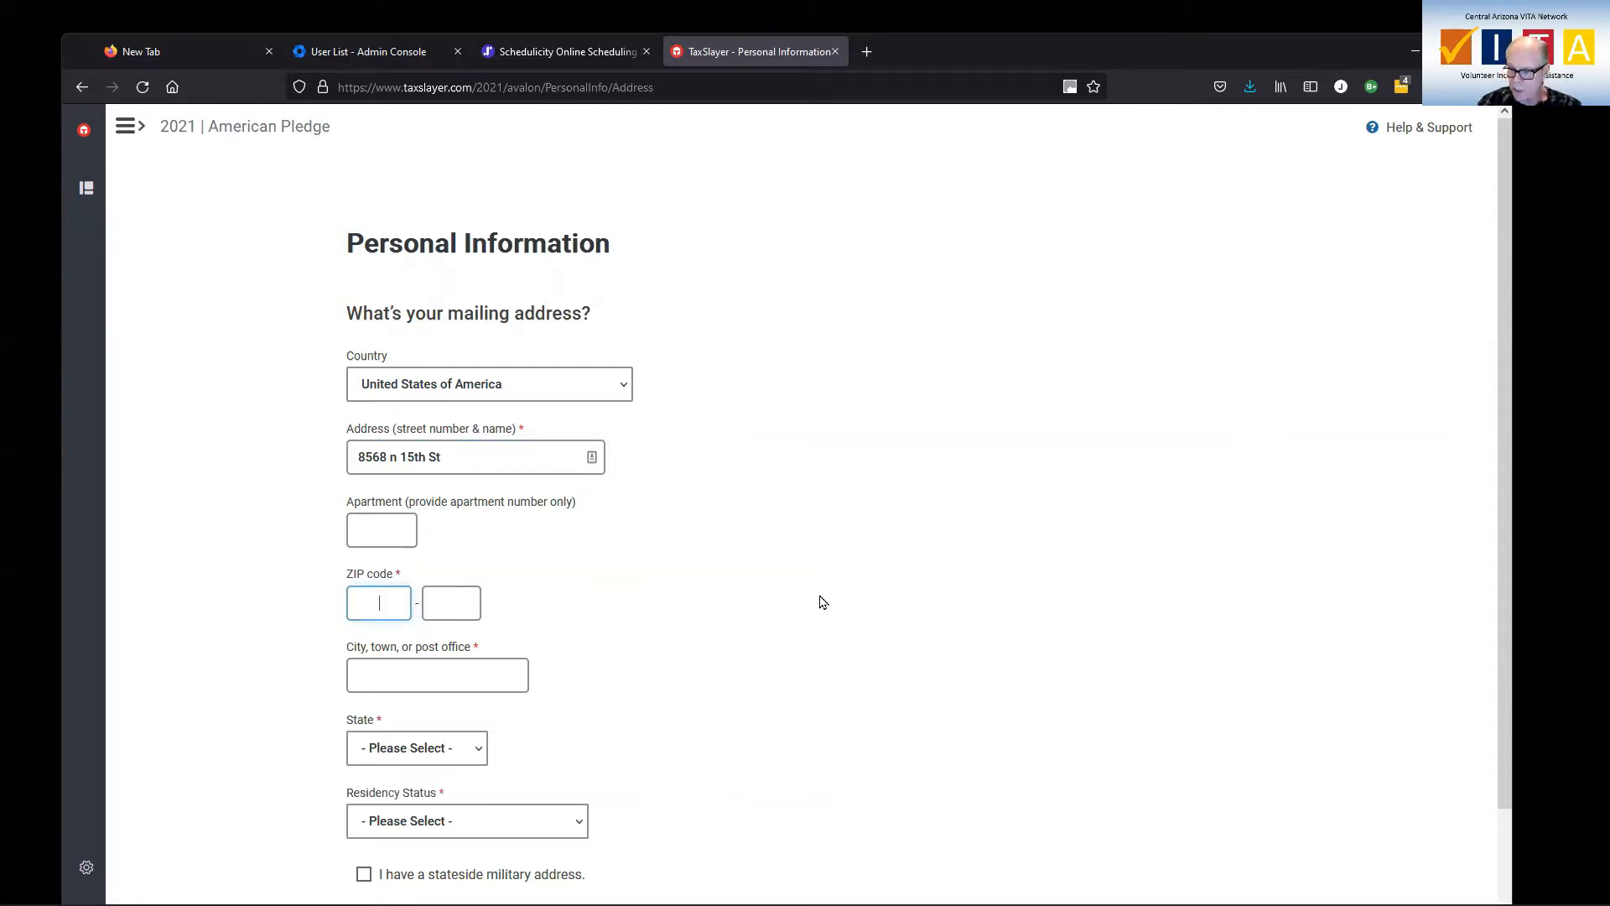
type("85015")
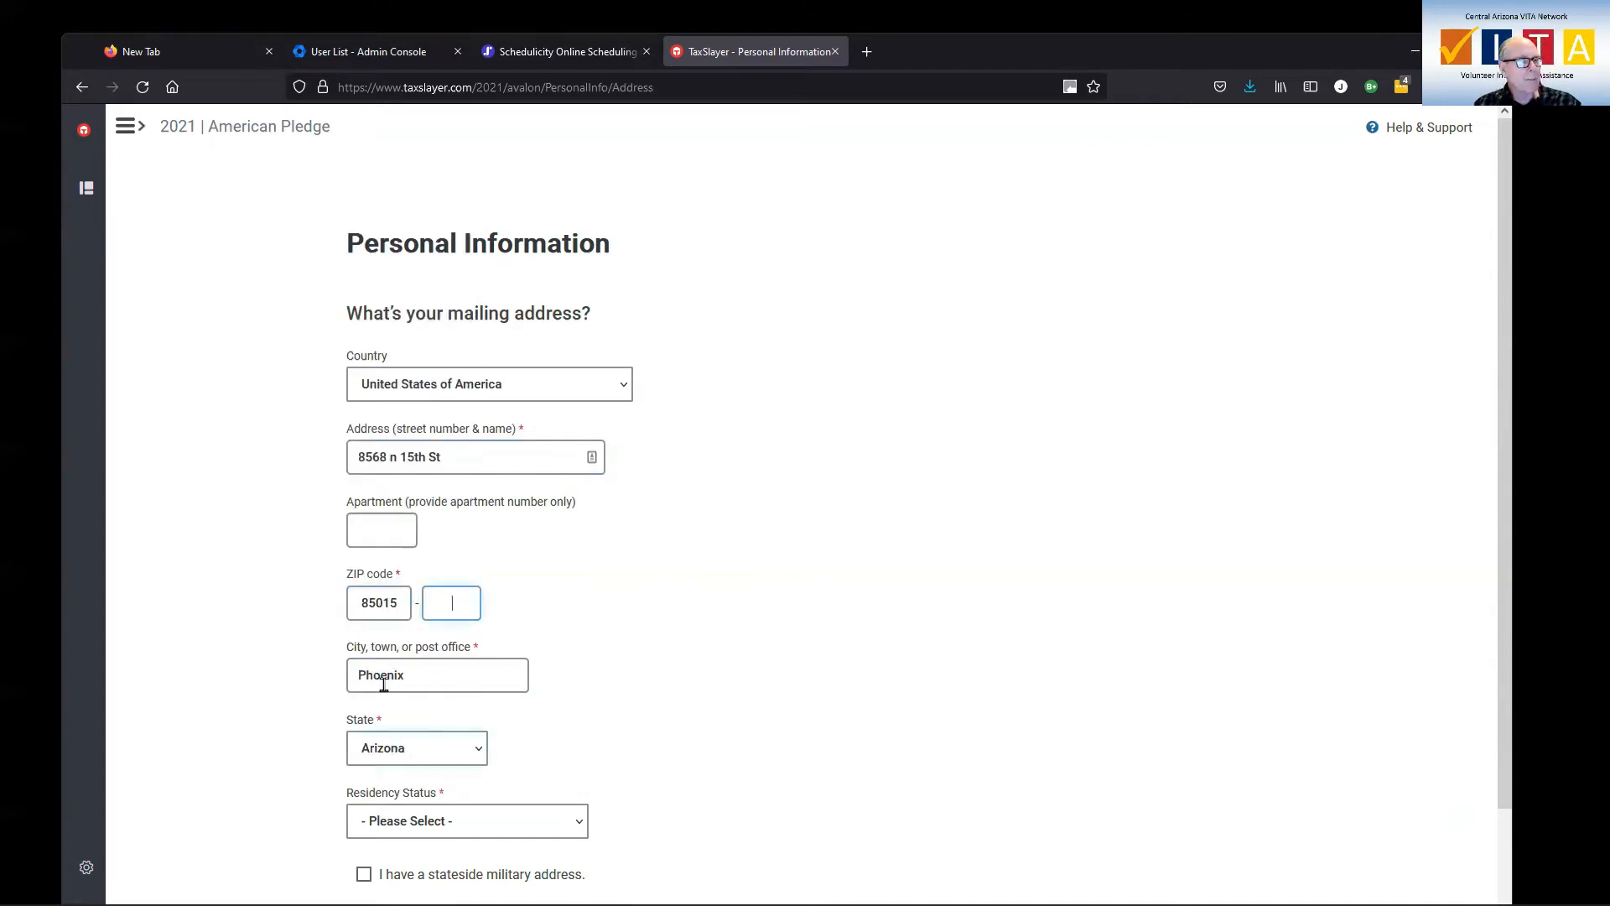
scroll(601, 772, "down", 2)
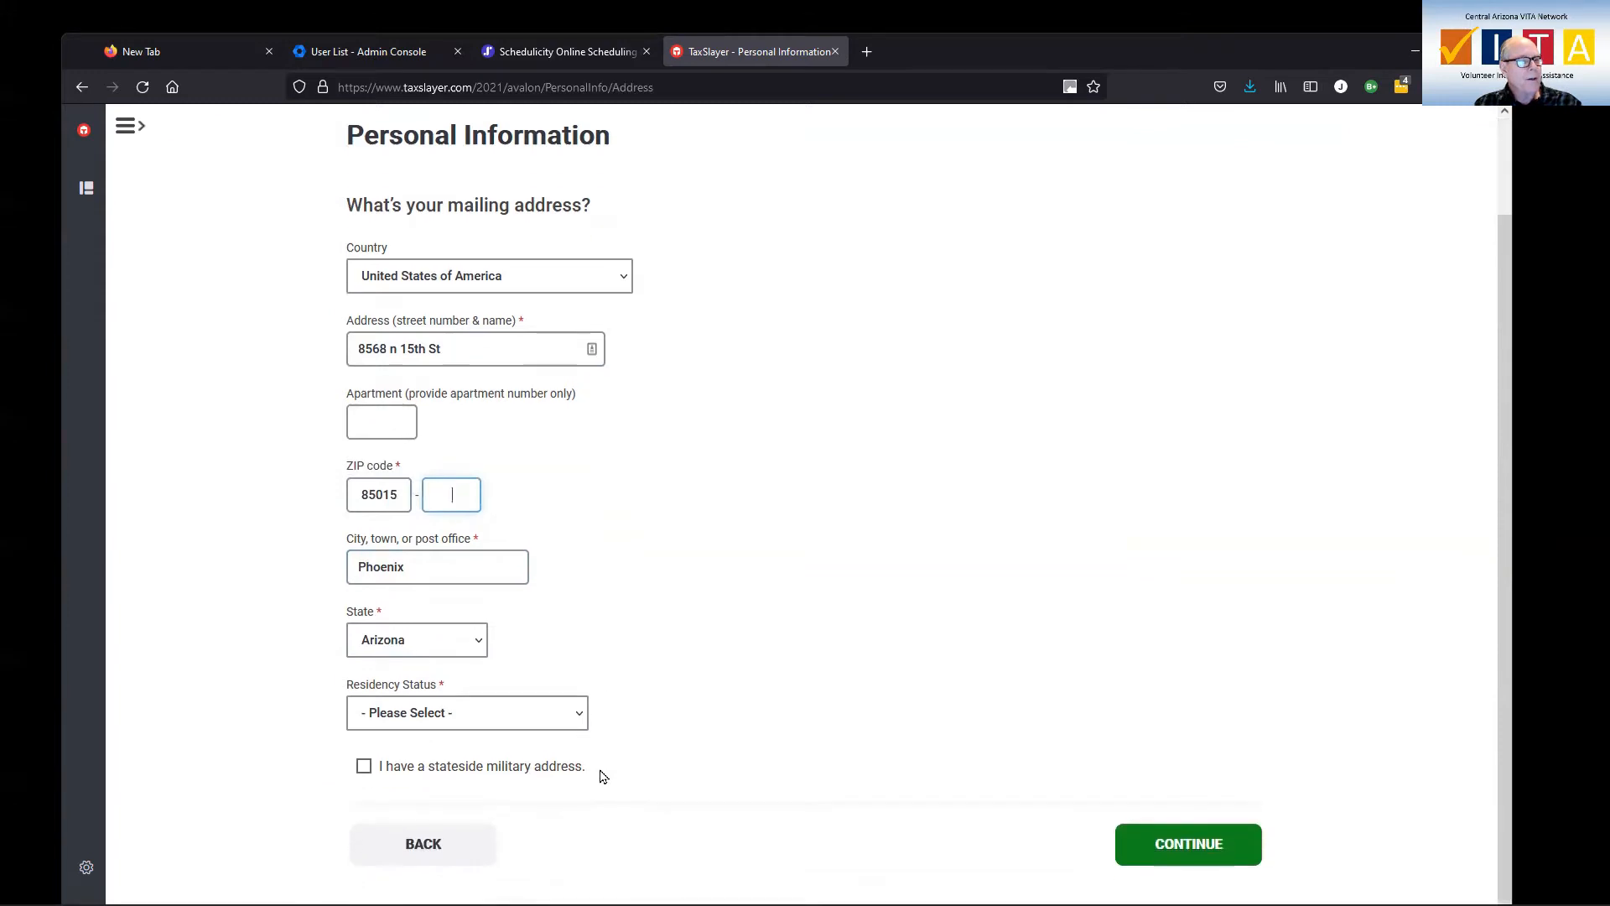
left_click(581, 718)
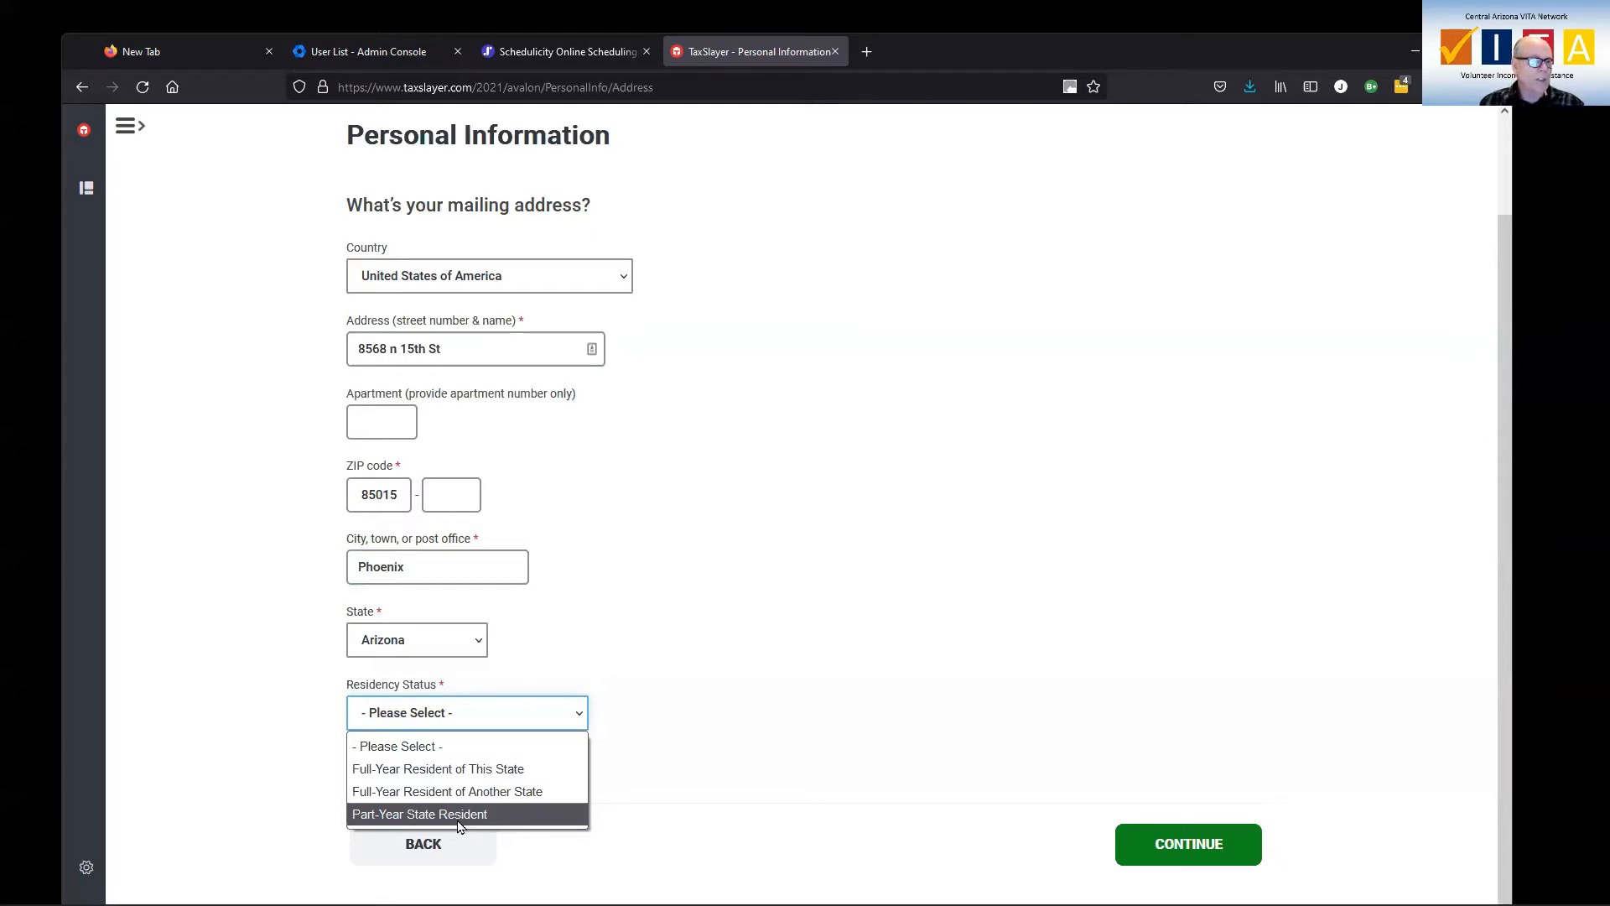
Choose Full-Year Resident of This State and save the mailing address.
left_click(448, 770)
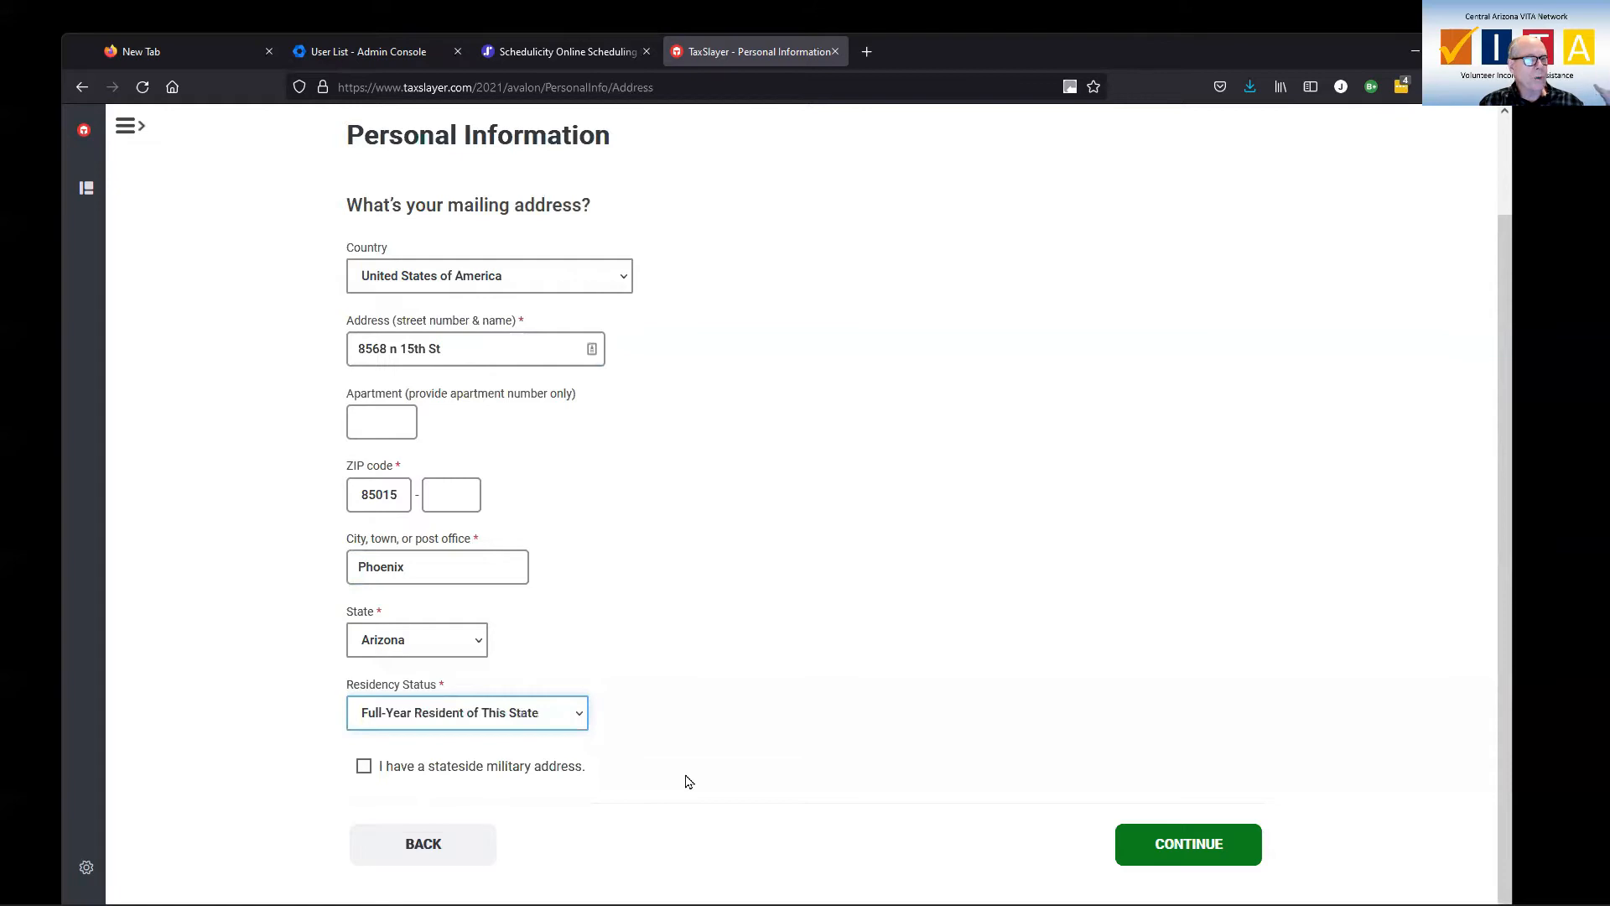
left_click(1180, 845)
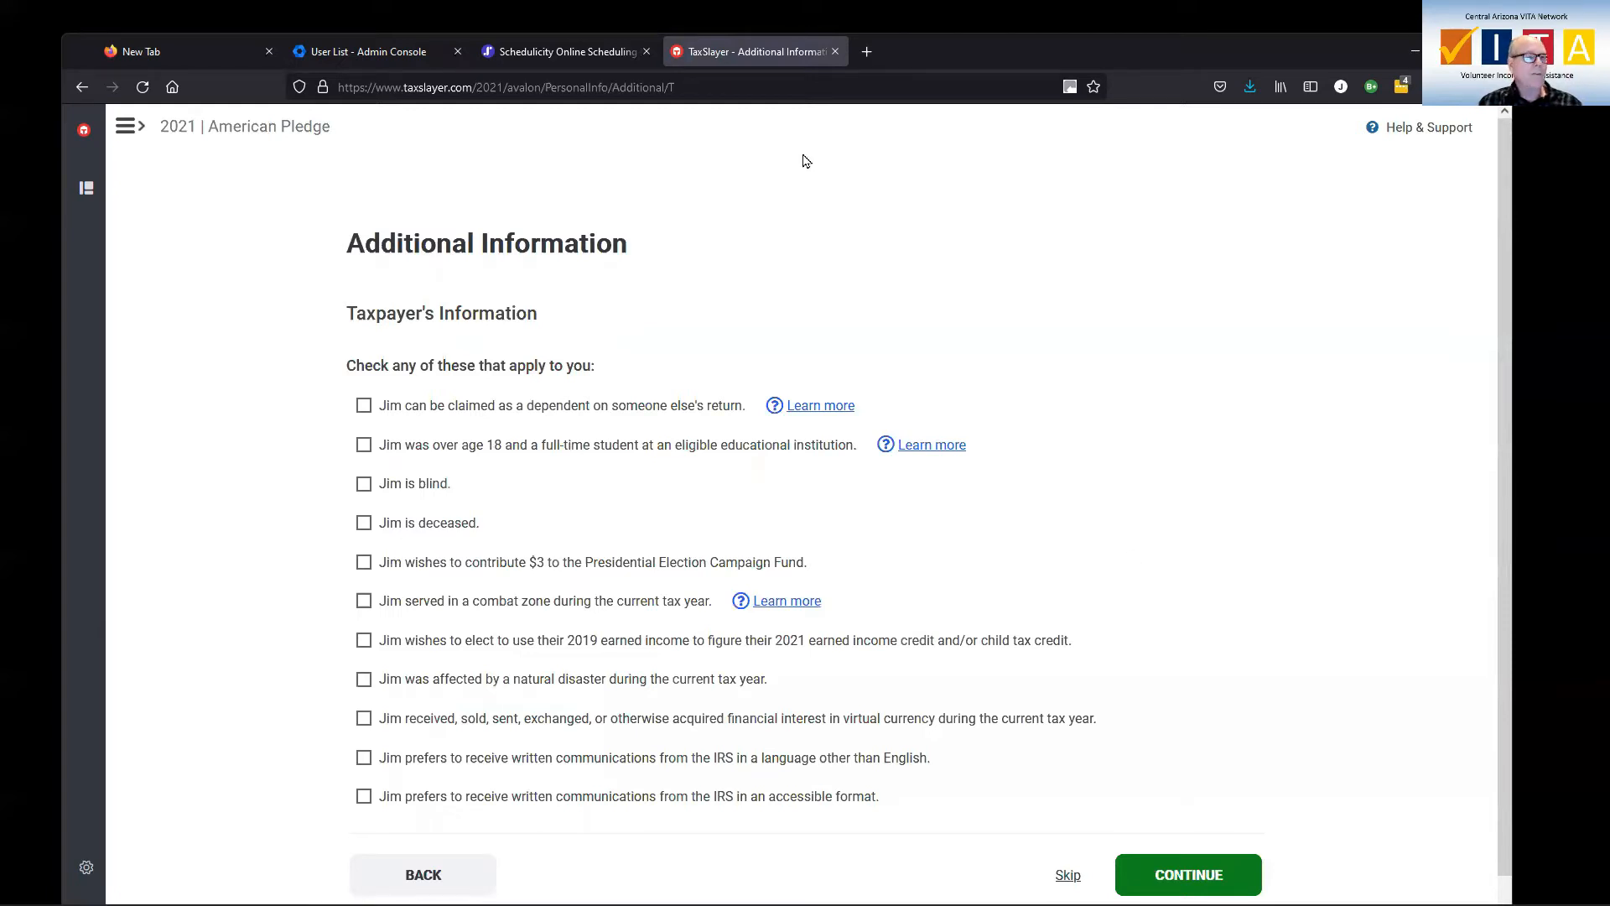
scroll(604, 302, "down", 1)
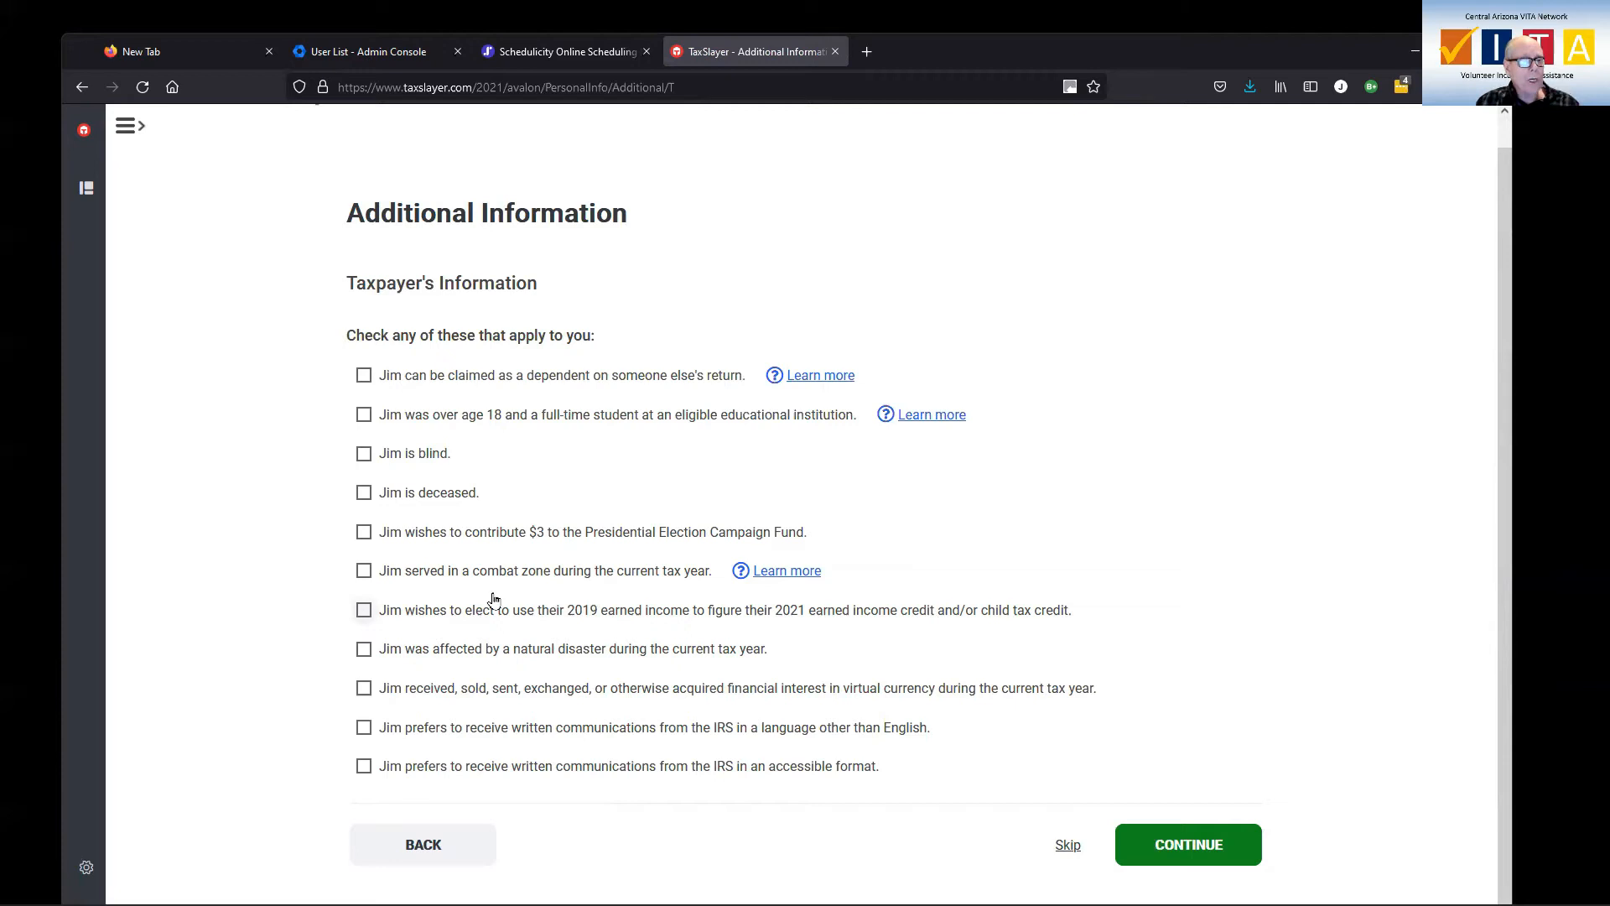
Check the 2019 earned income election, keep designation COVID19, and enter 18000 as 2019 earned income.
left_click(364, 611)
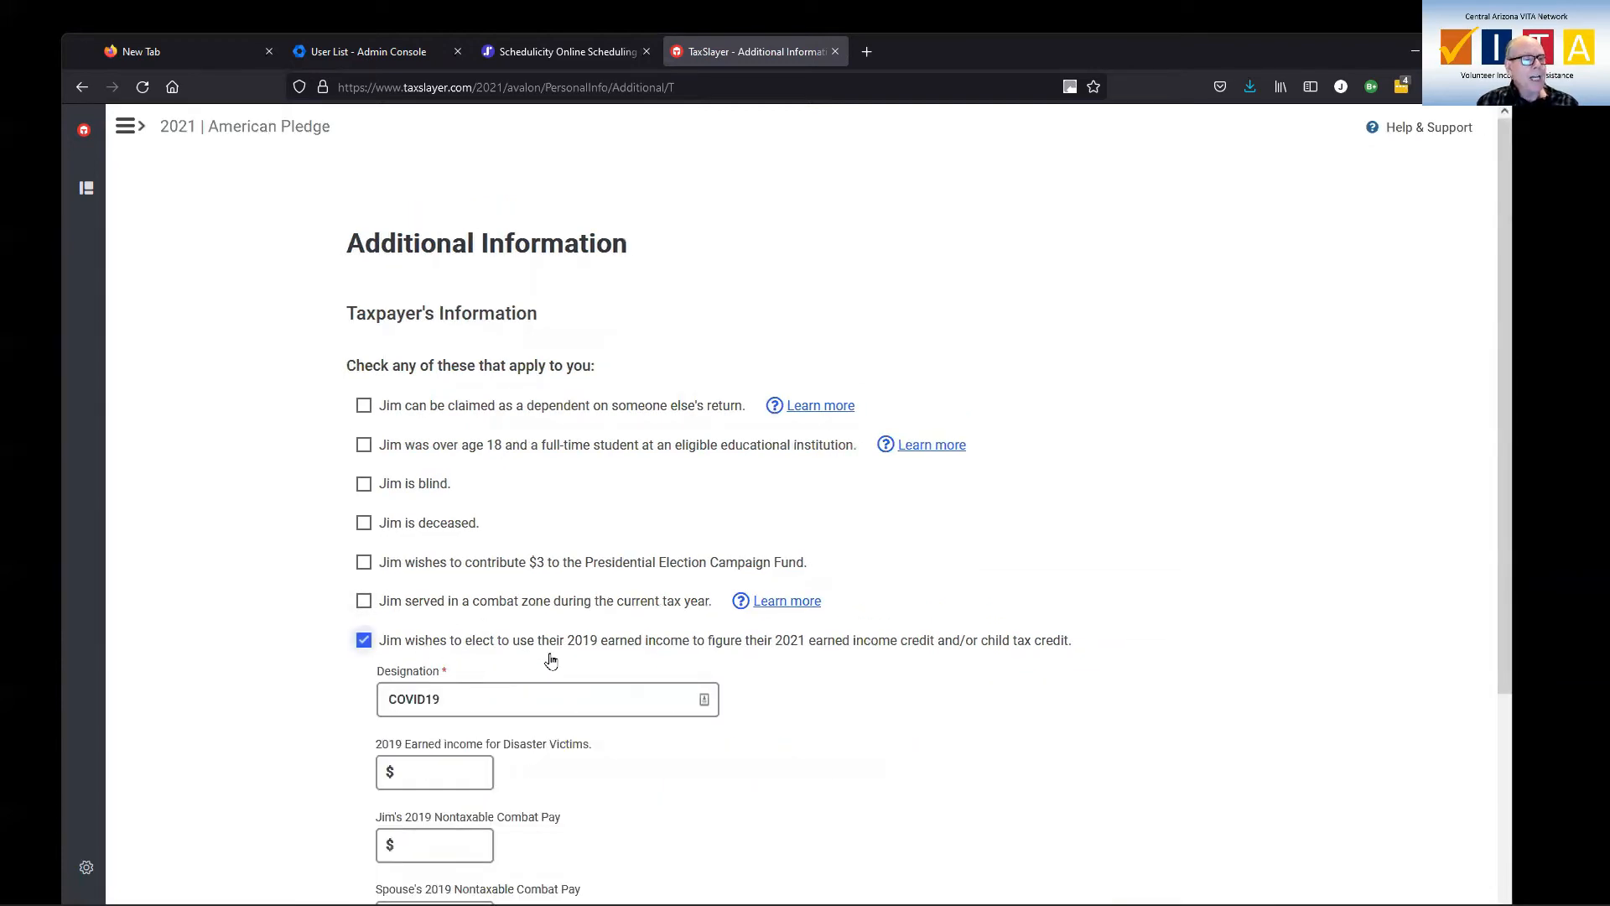
scroll(550, 661, "down", 2)
left_click(483, 534)
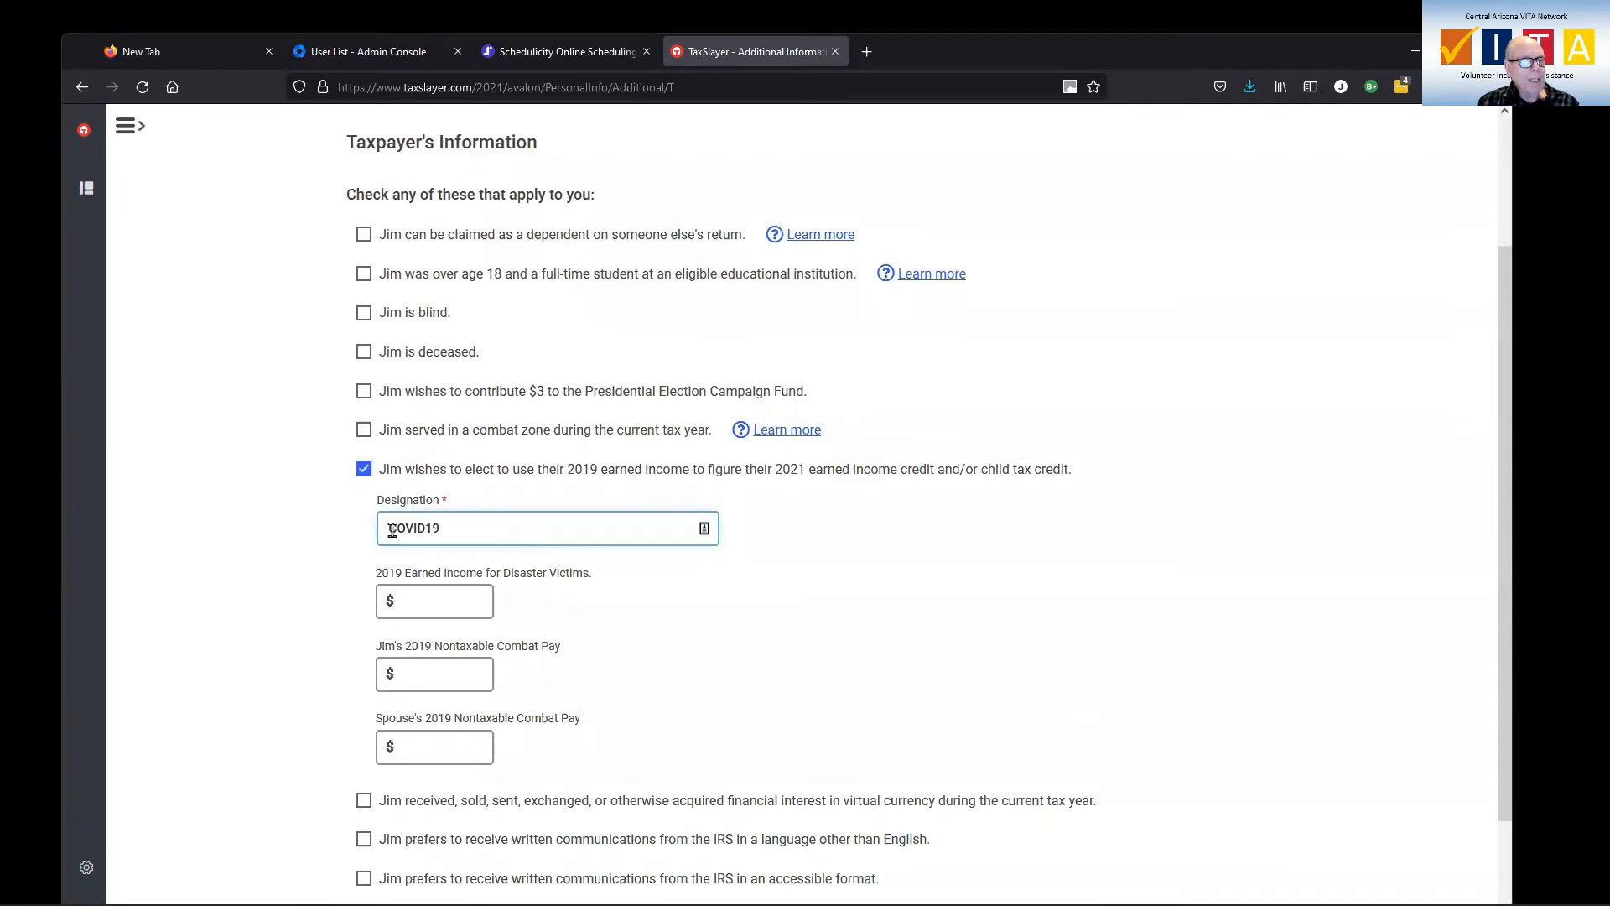
left_click(453, 600)
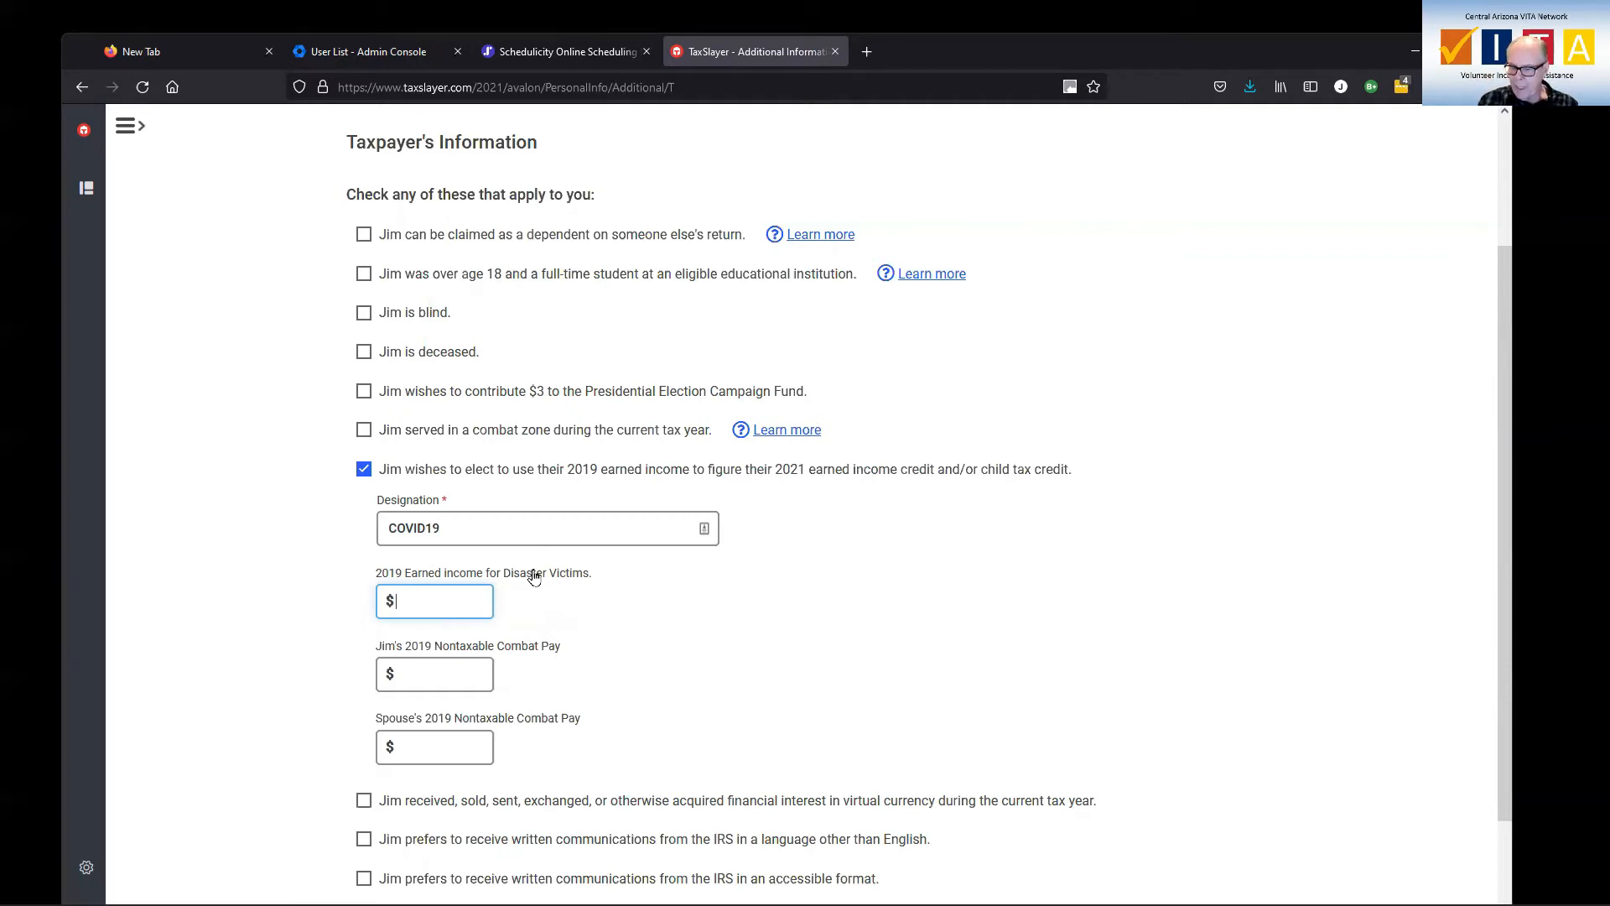
type("18000")
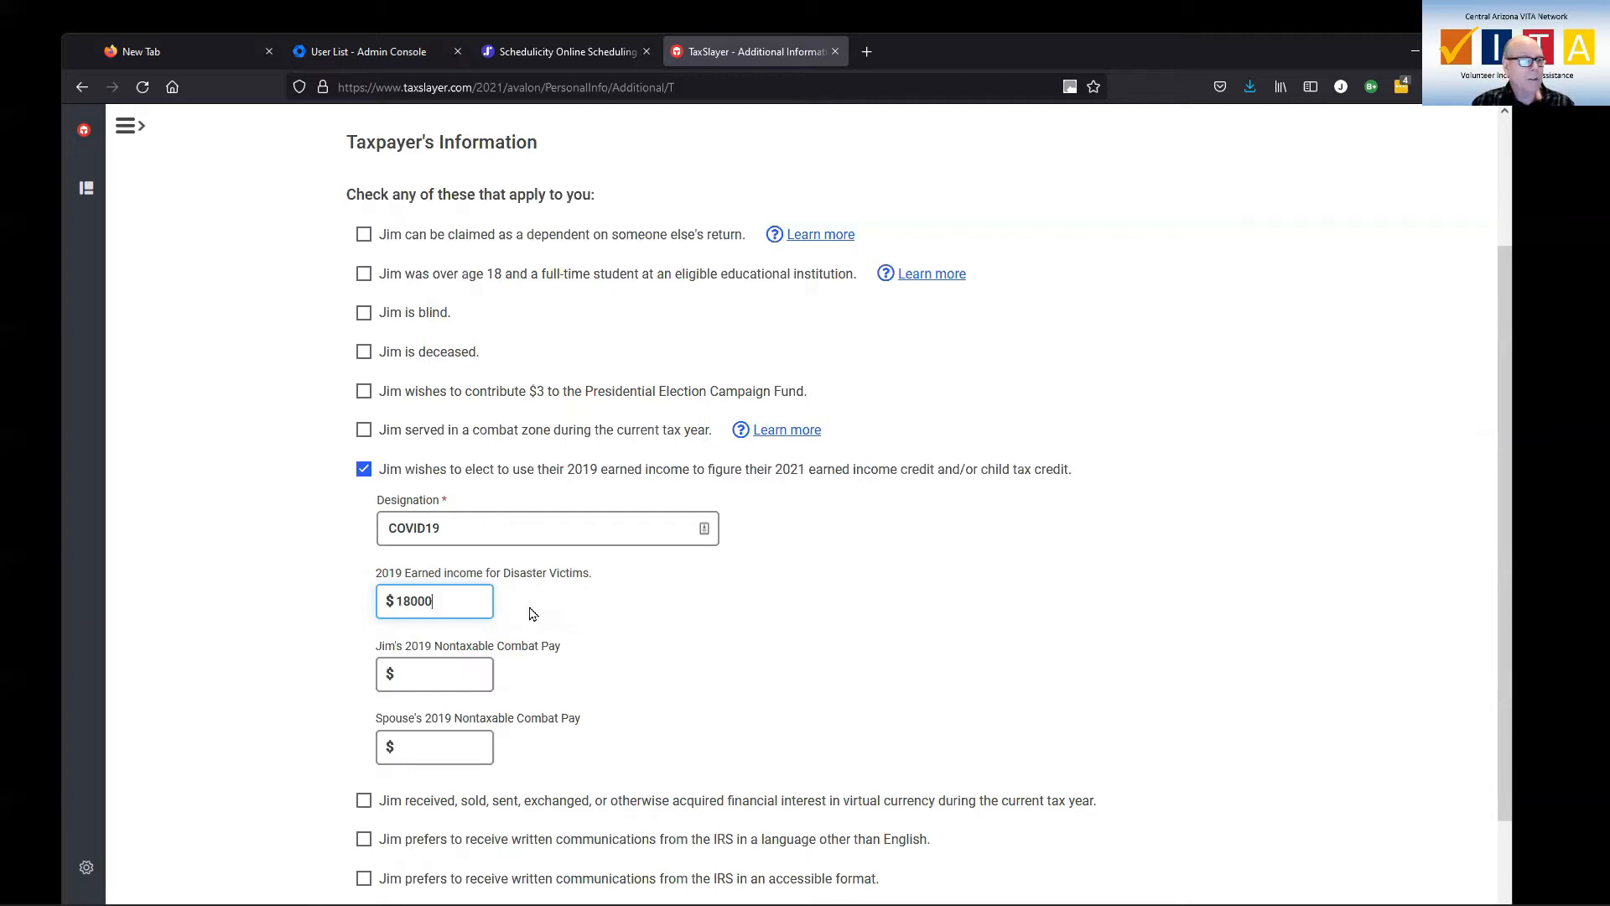
scroll(602, 611, "down", 2)
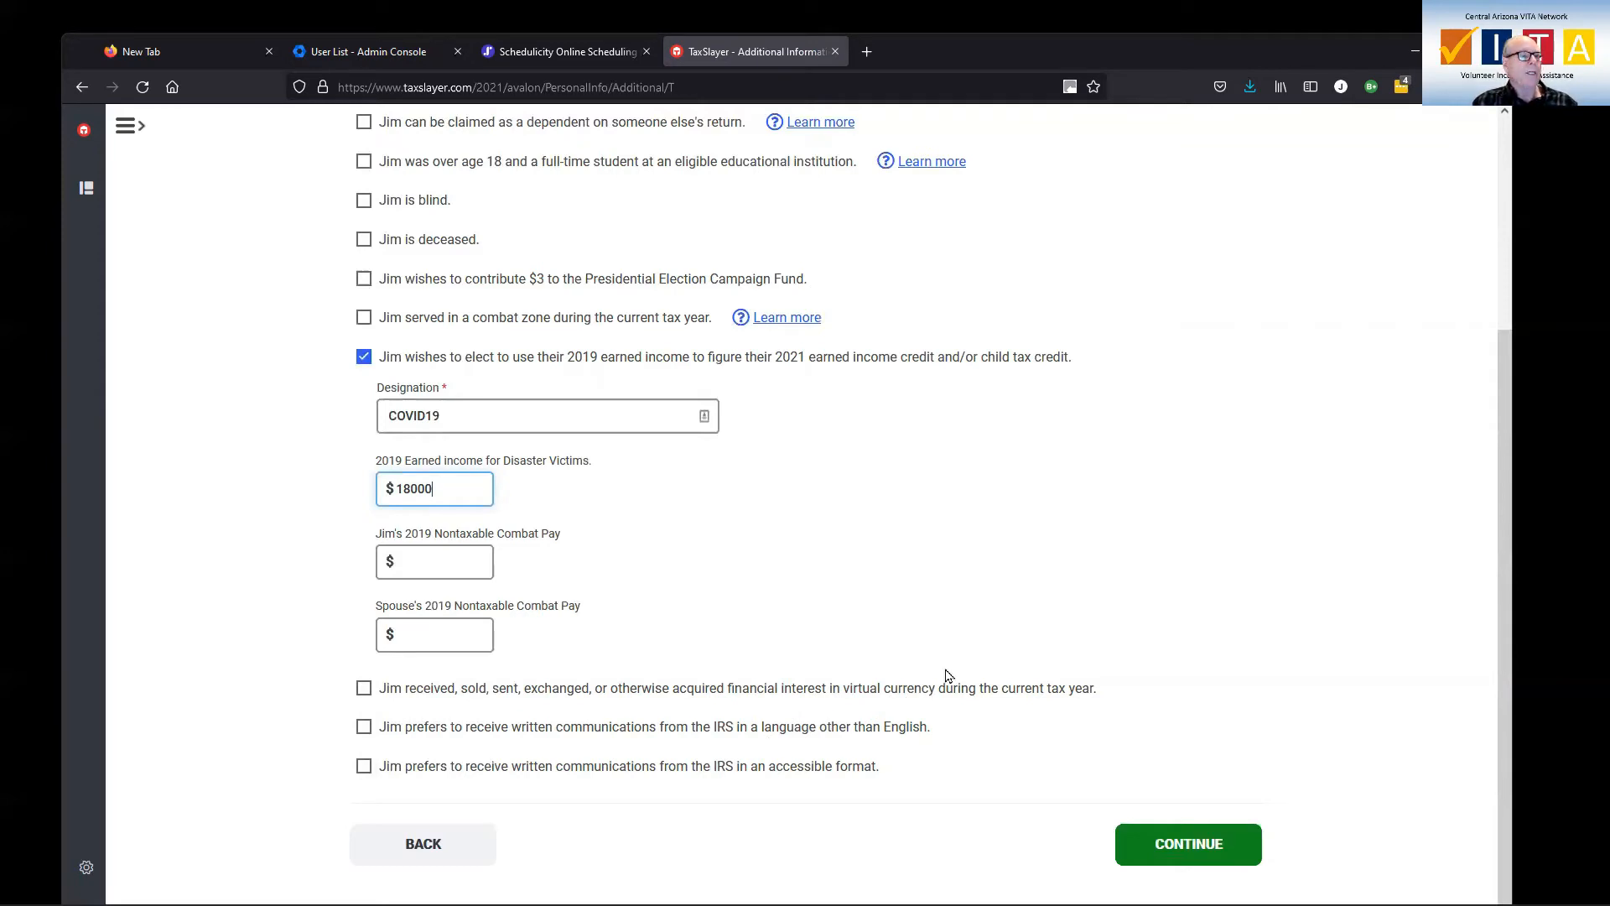
Save the additional information and choose Married Filing Jointly as the filing status.
left_click(1189, 846)
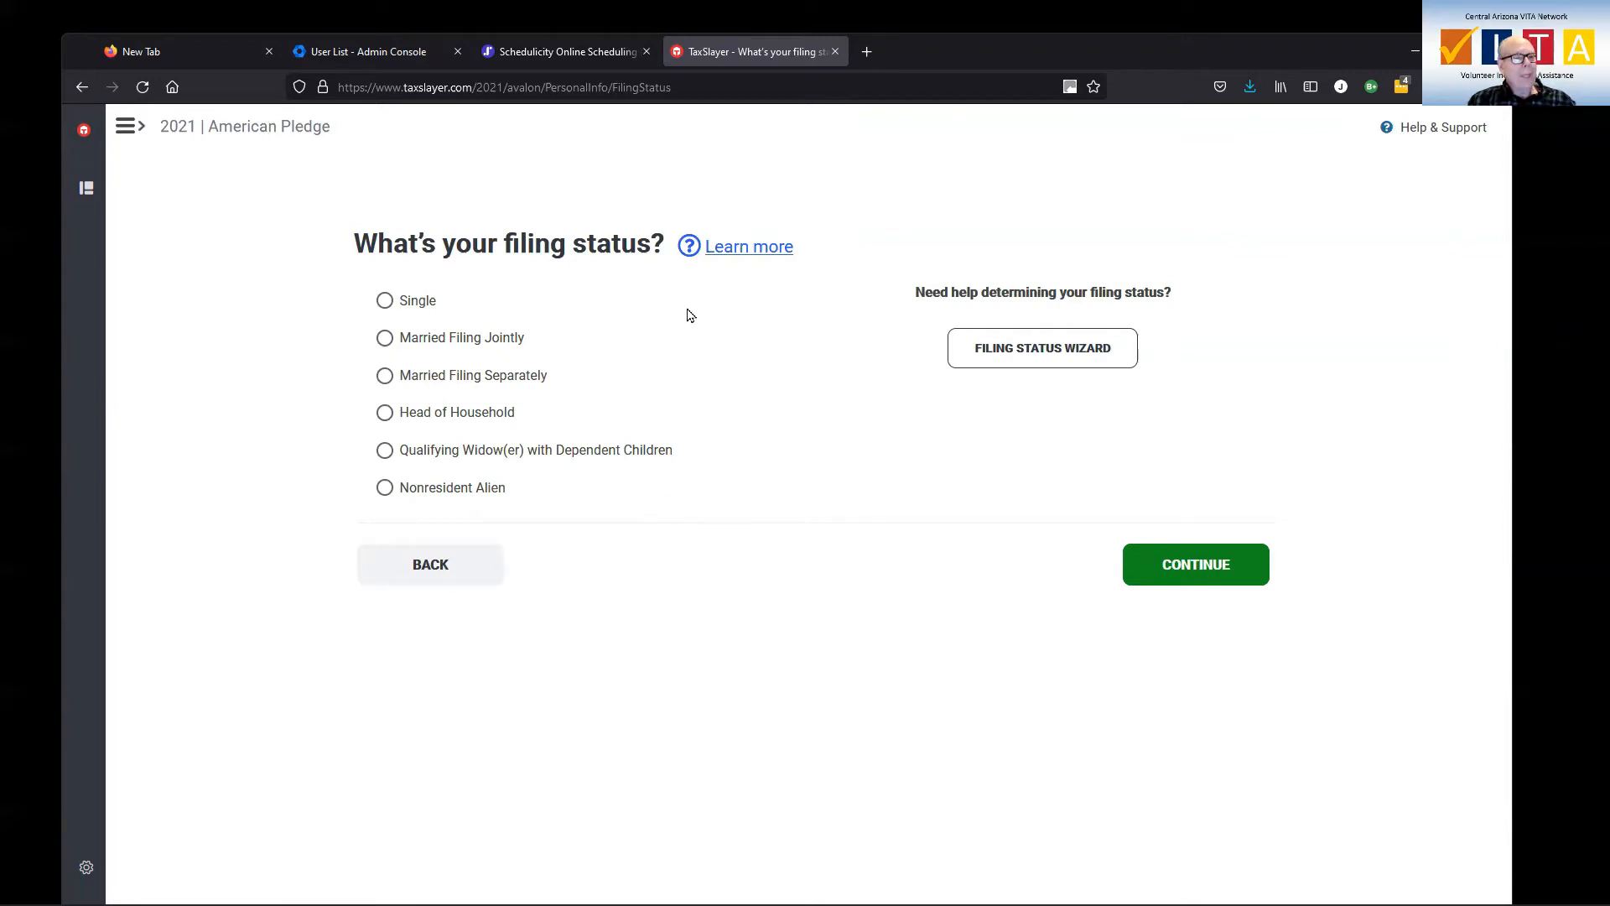
left_click(384, 345)
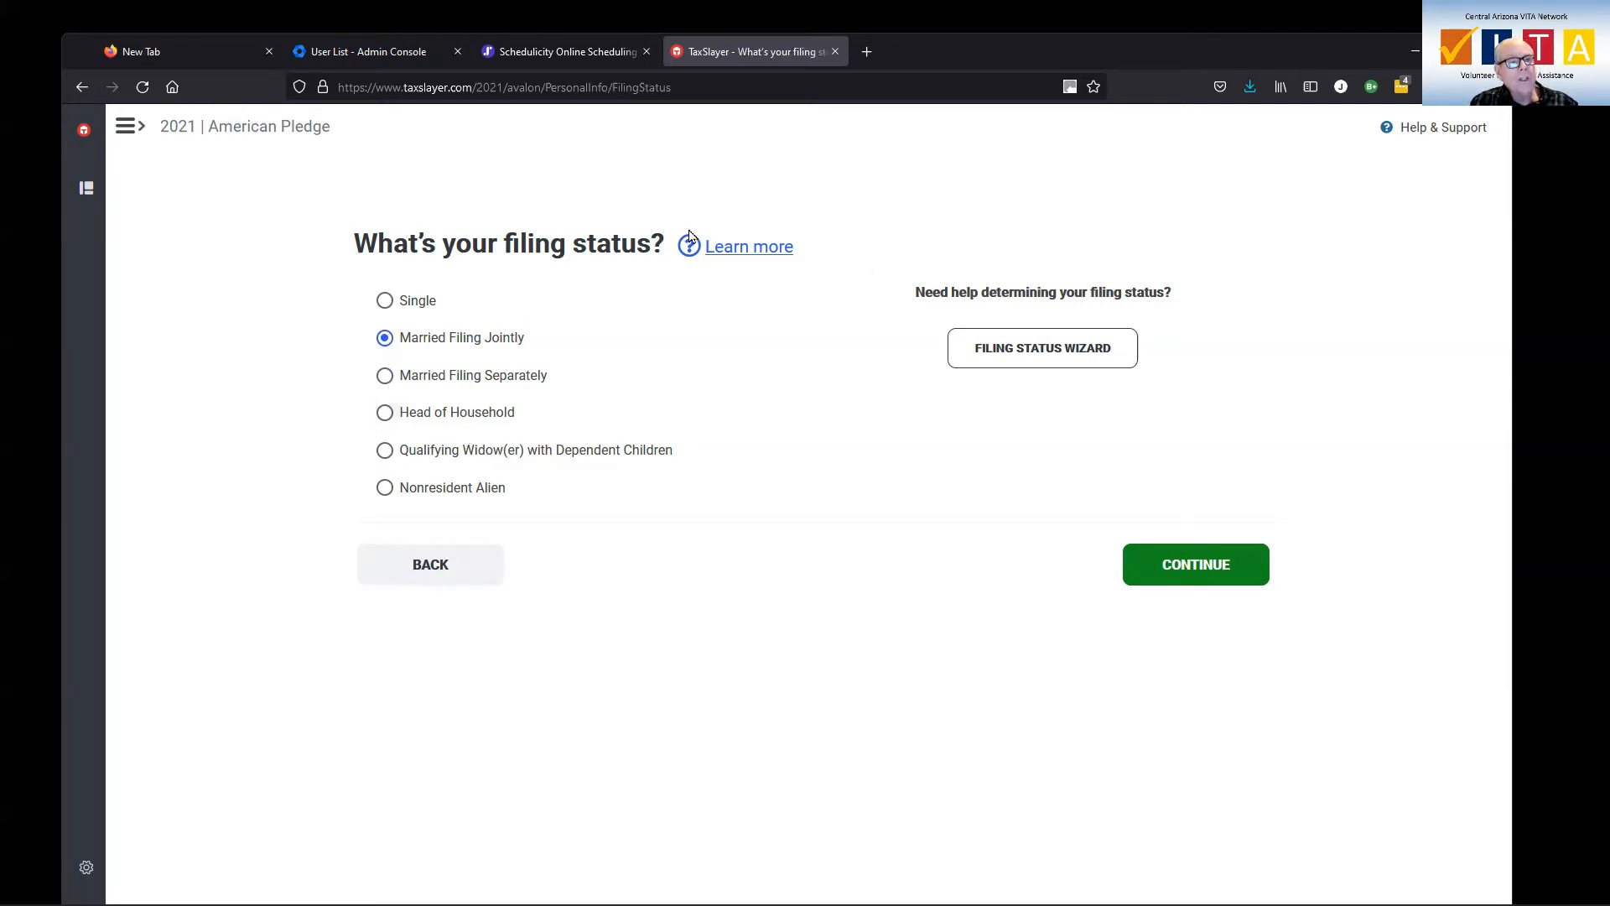
left_click(753, 256)
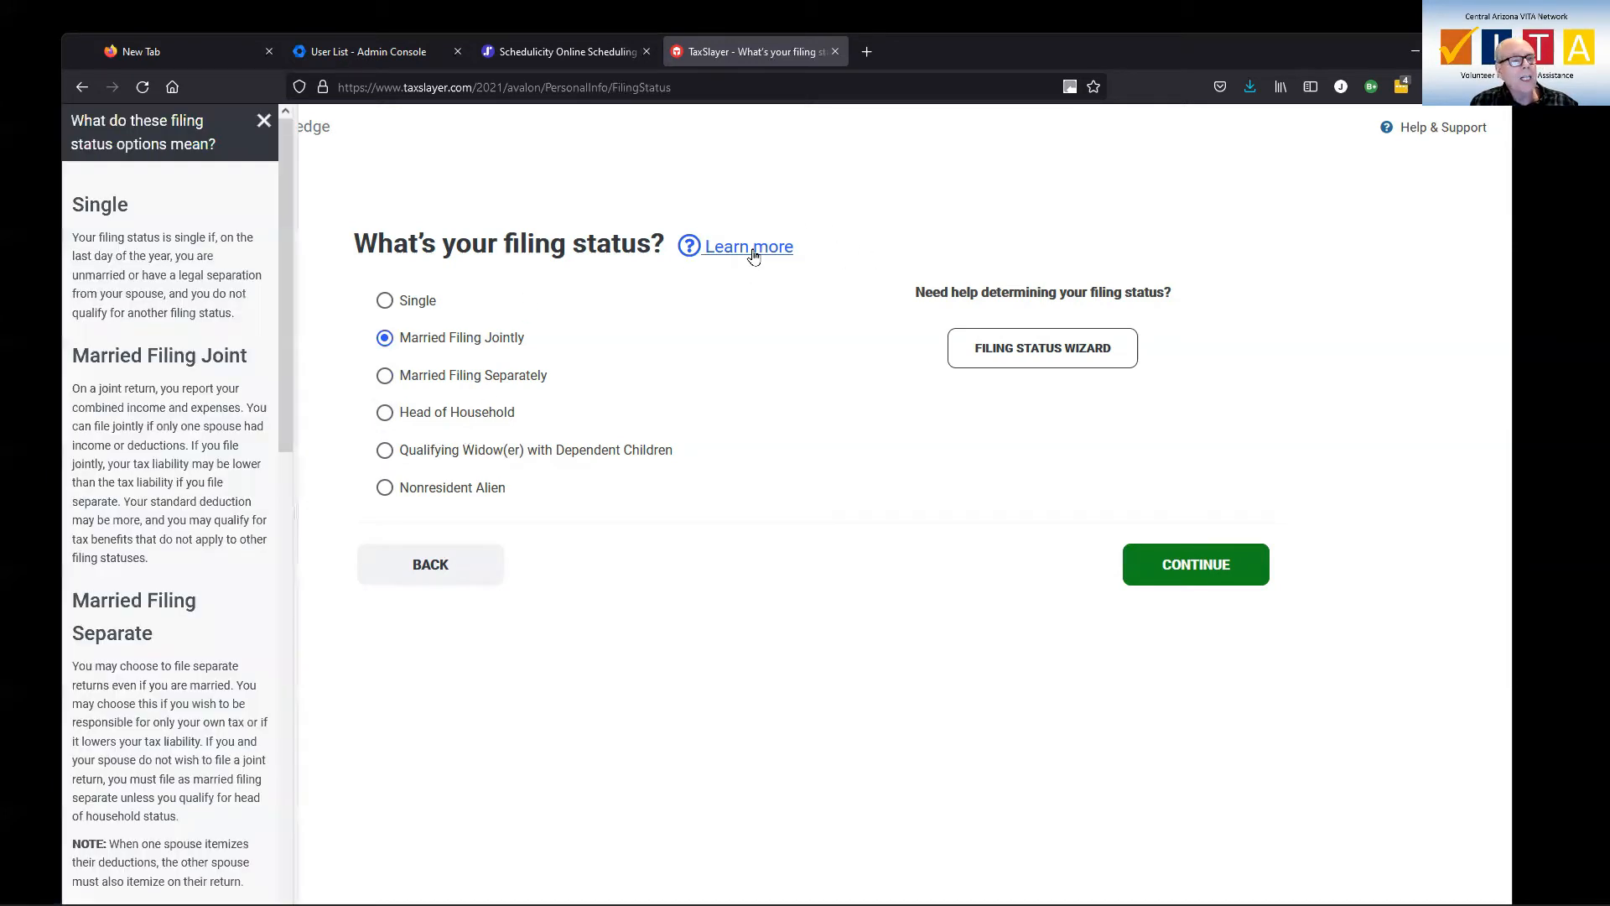
Scroll the filing-status help to the Head of Household requirements and highlight them.
scroll(231, 346, "down", 7)
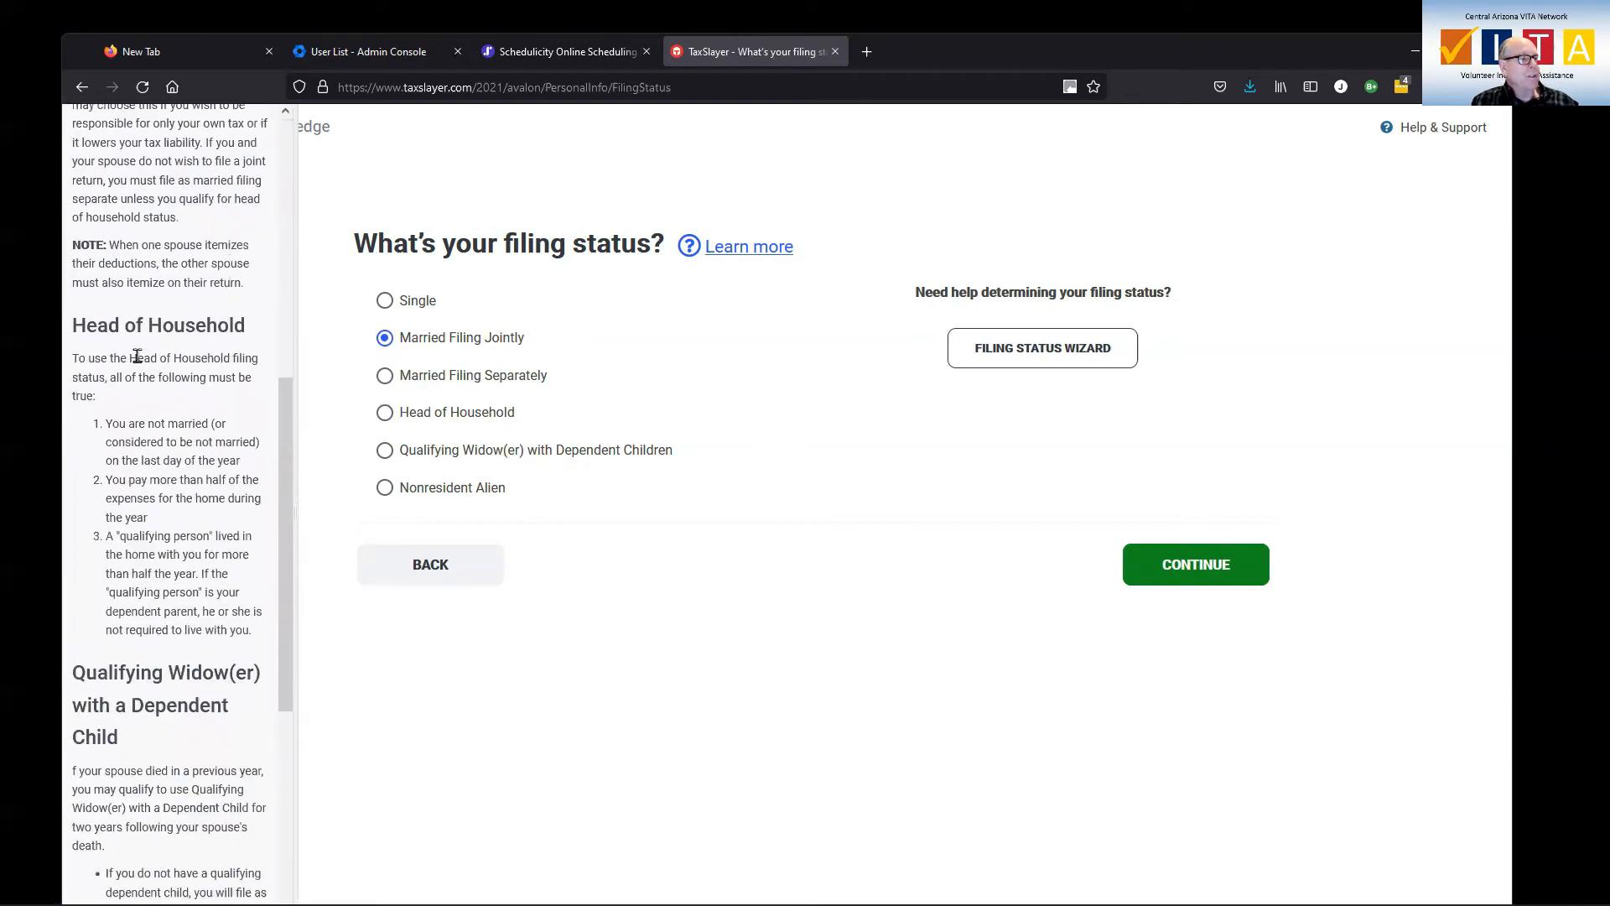
left_click_drag(74, 361, 259, 643)
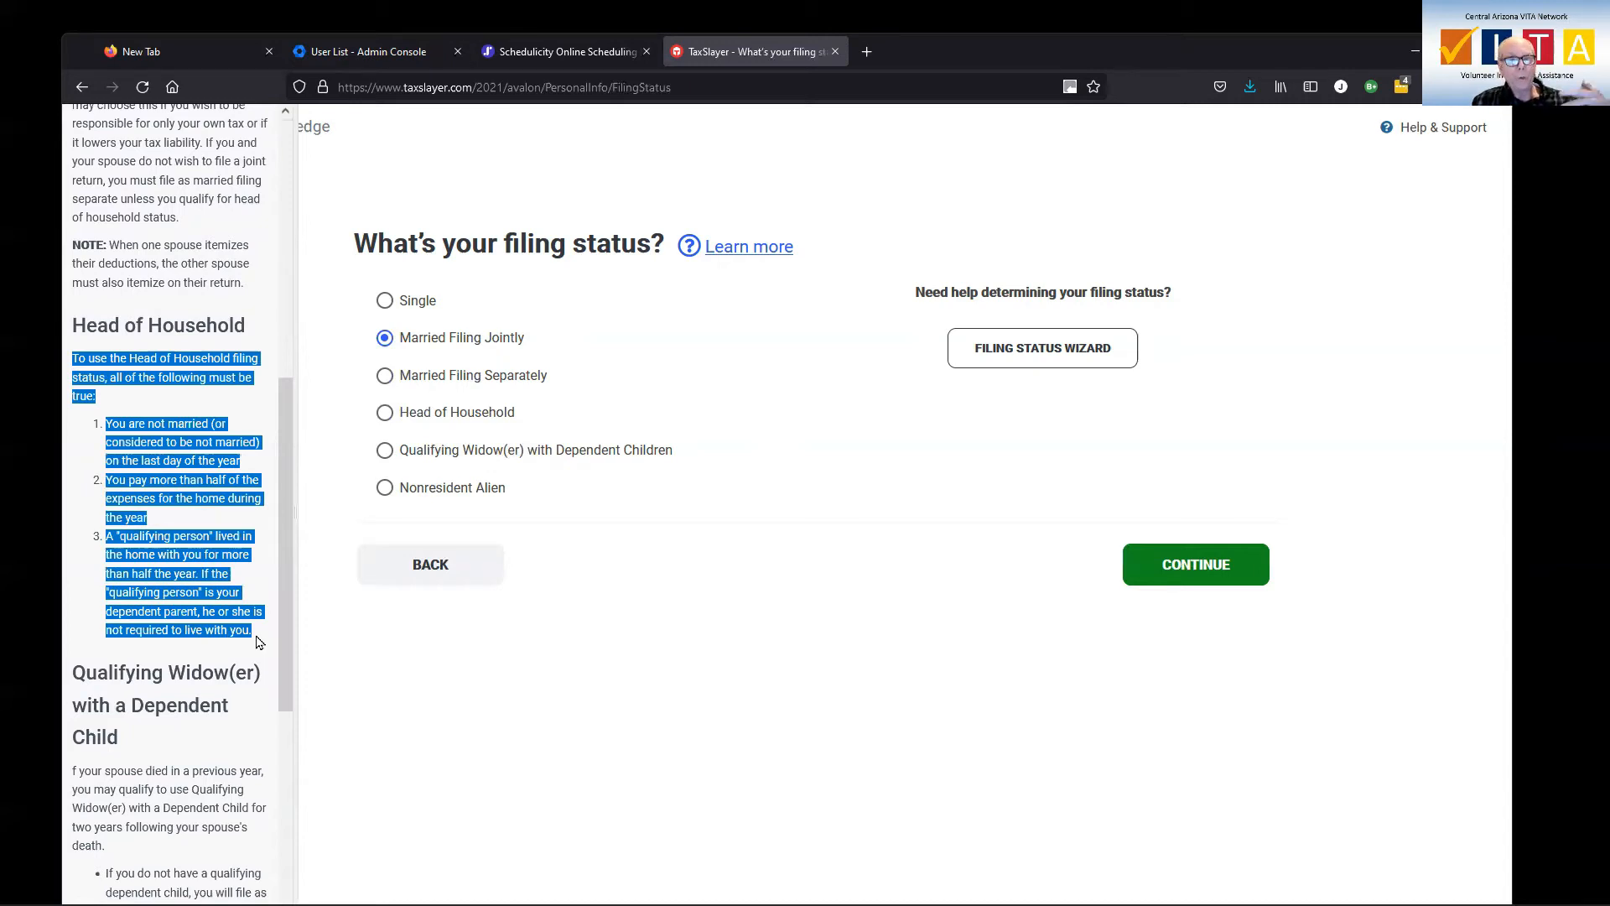
left_click(388, 680)
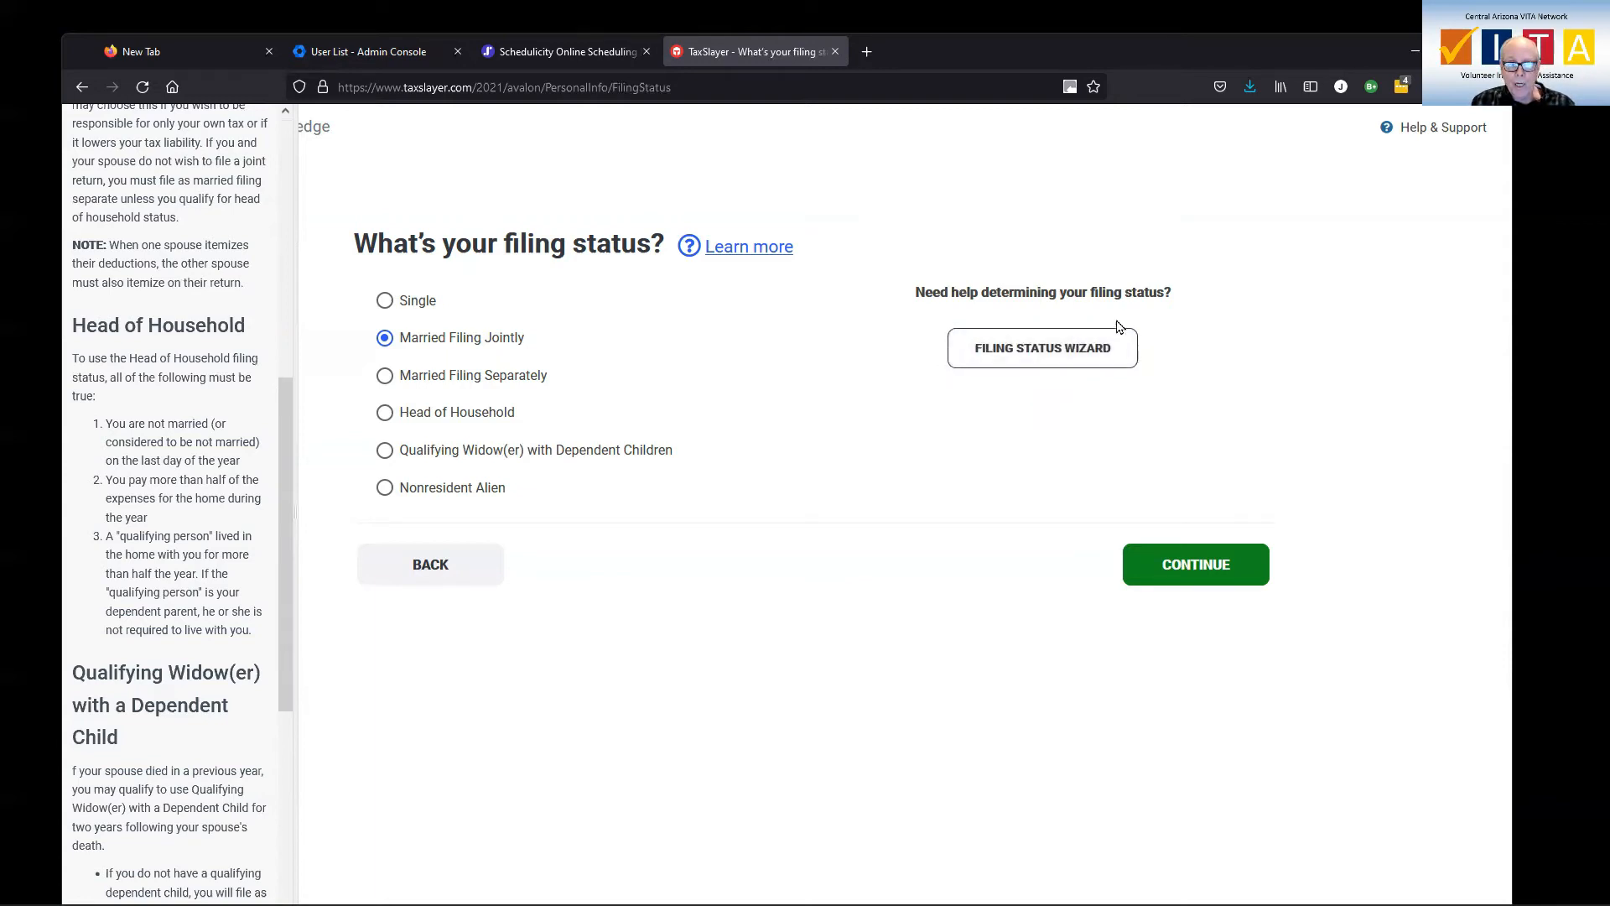
Save the filing status, then enter the spouse's first name, last name and Social Security number.
left_click(1203, 574)
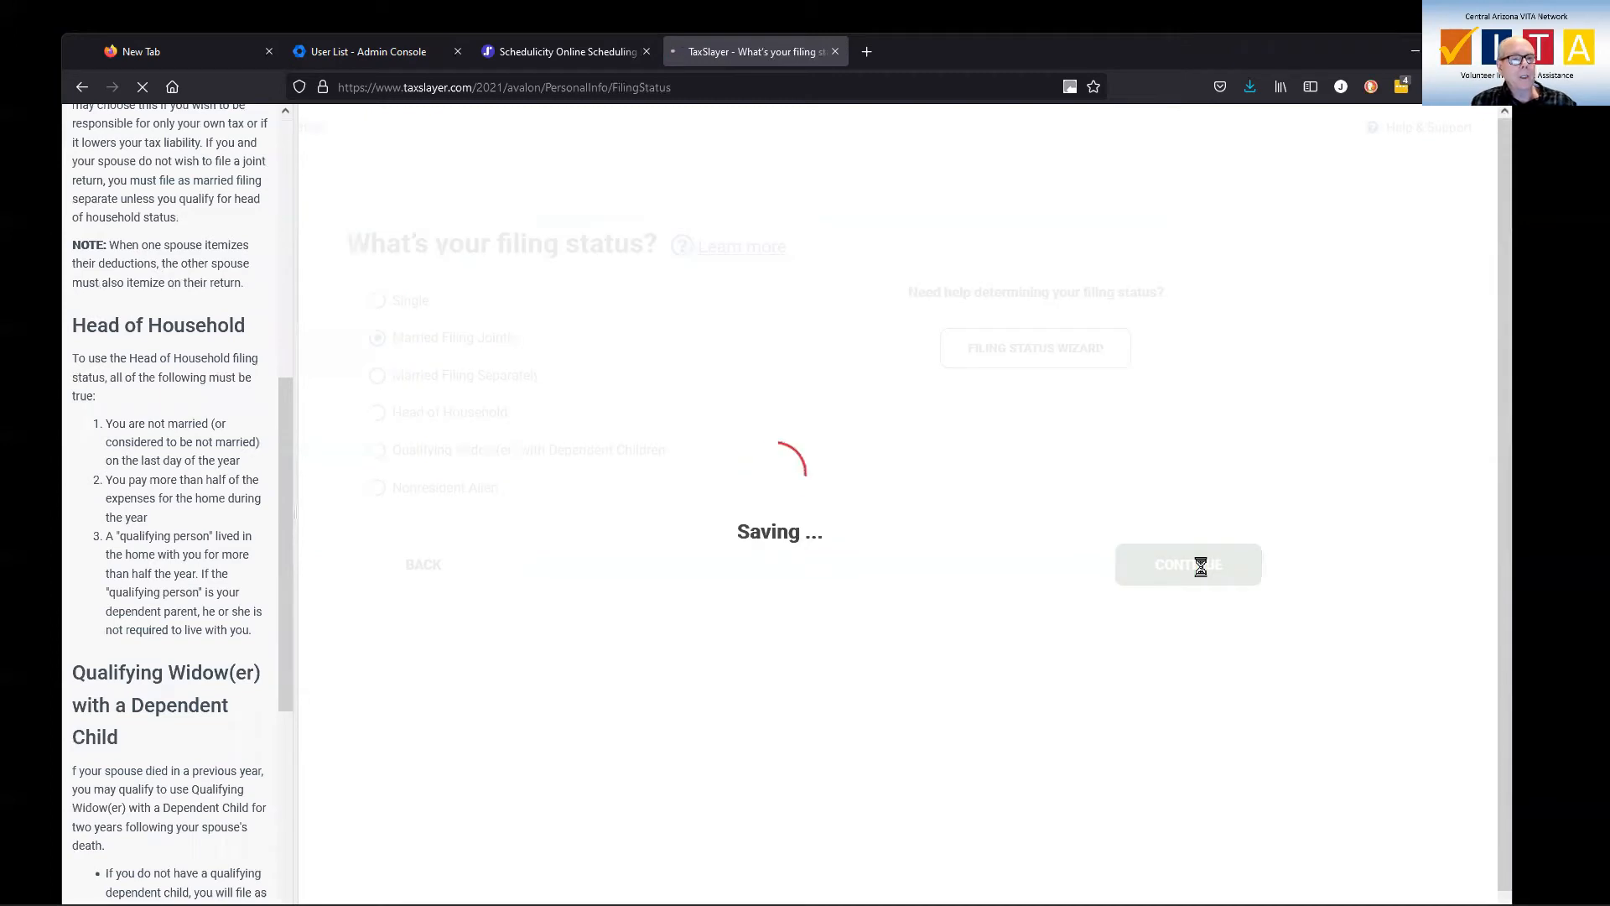
left_click(473, 386)
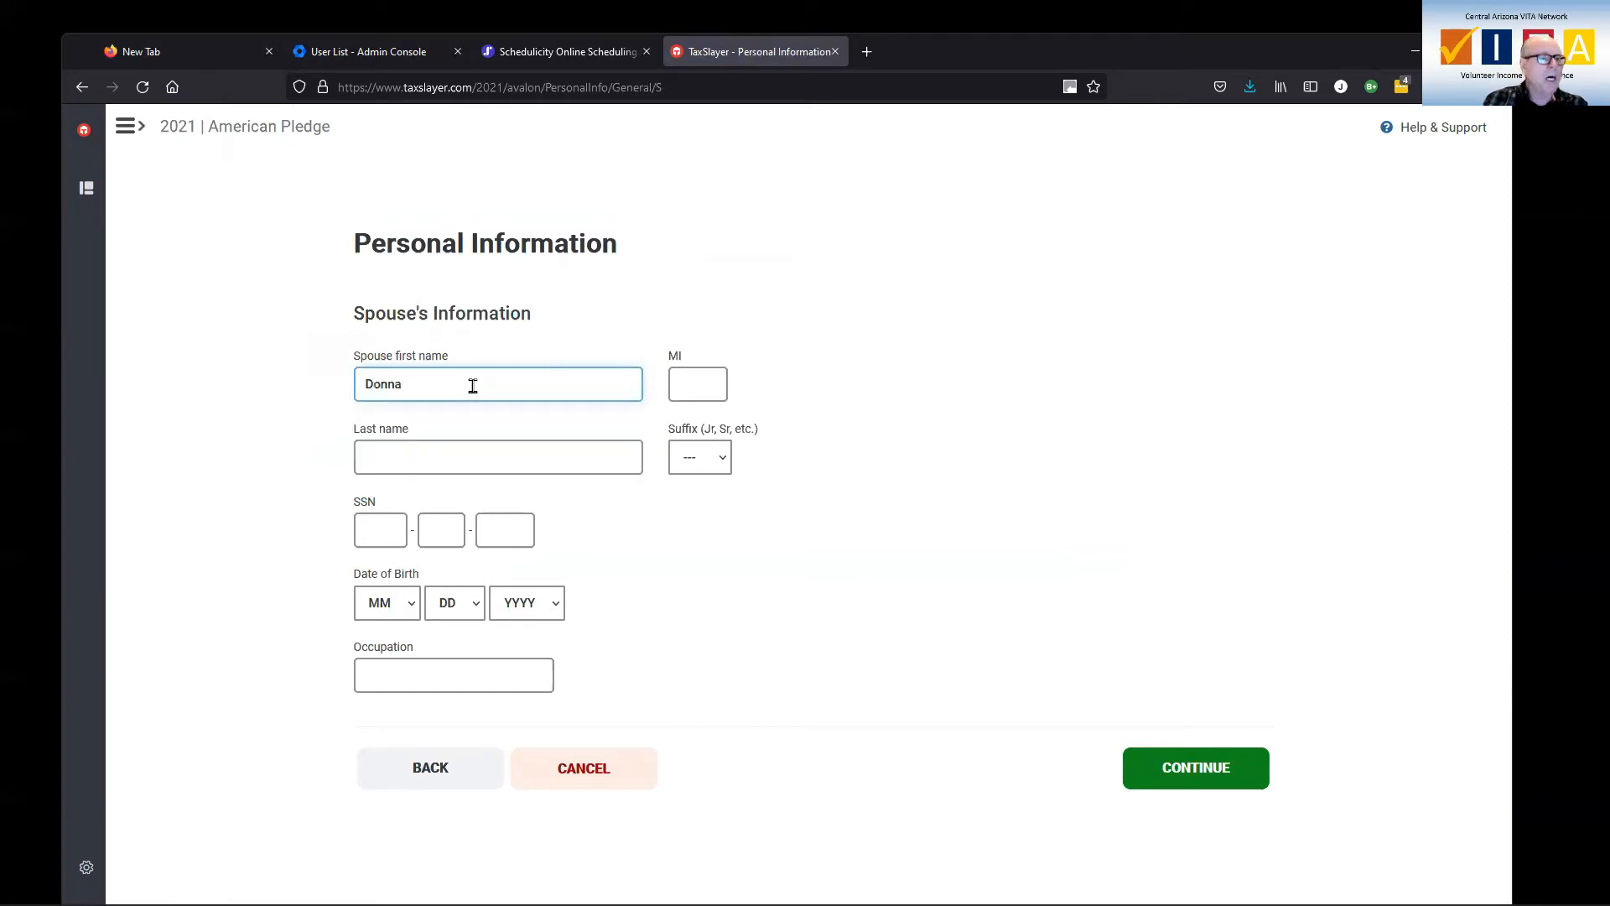
left_click(461, 457)
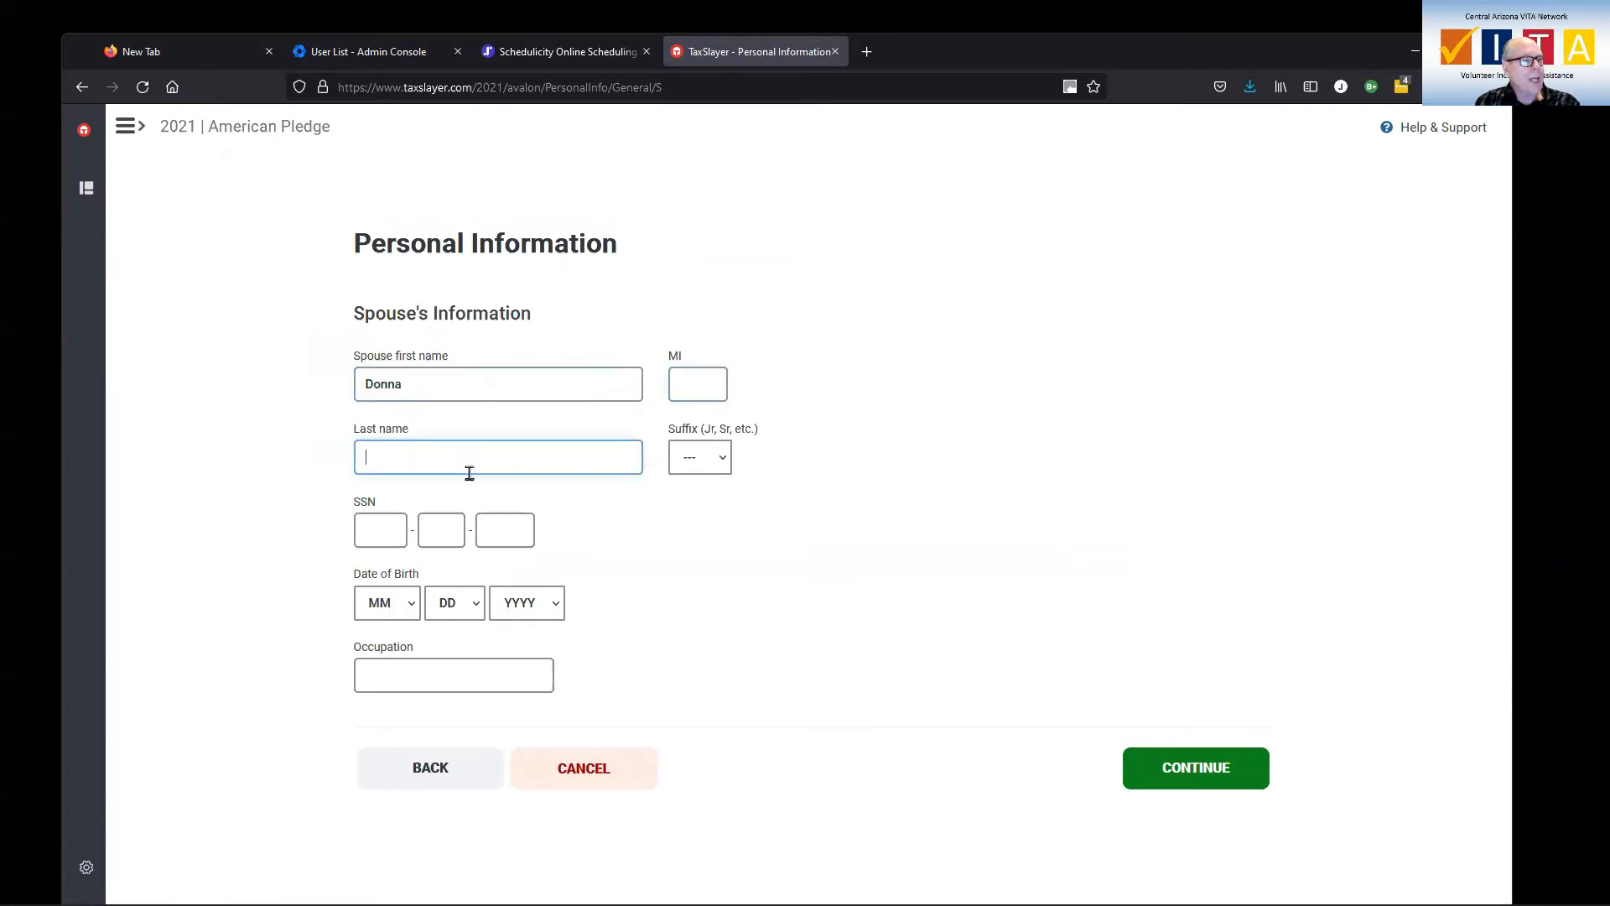
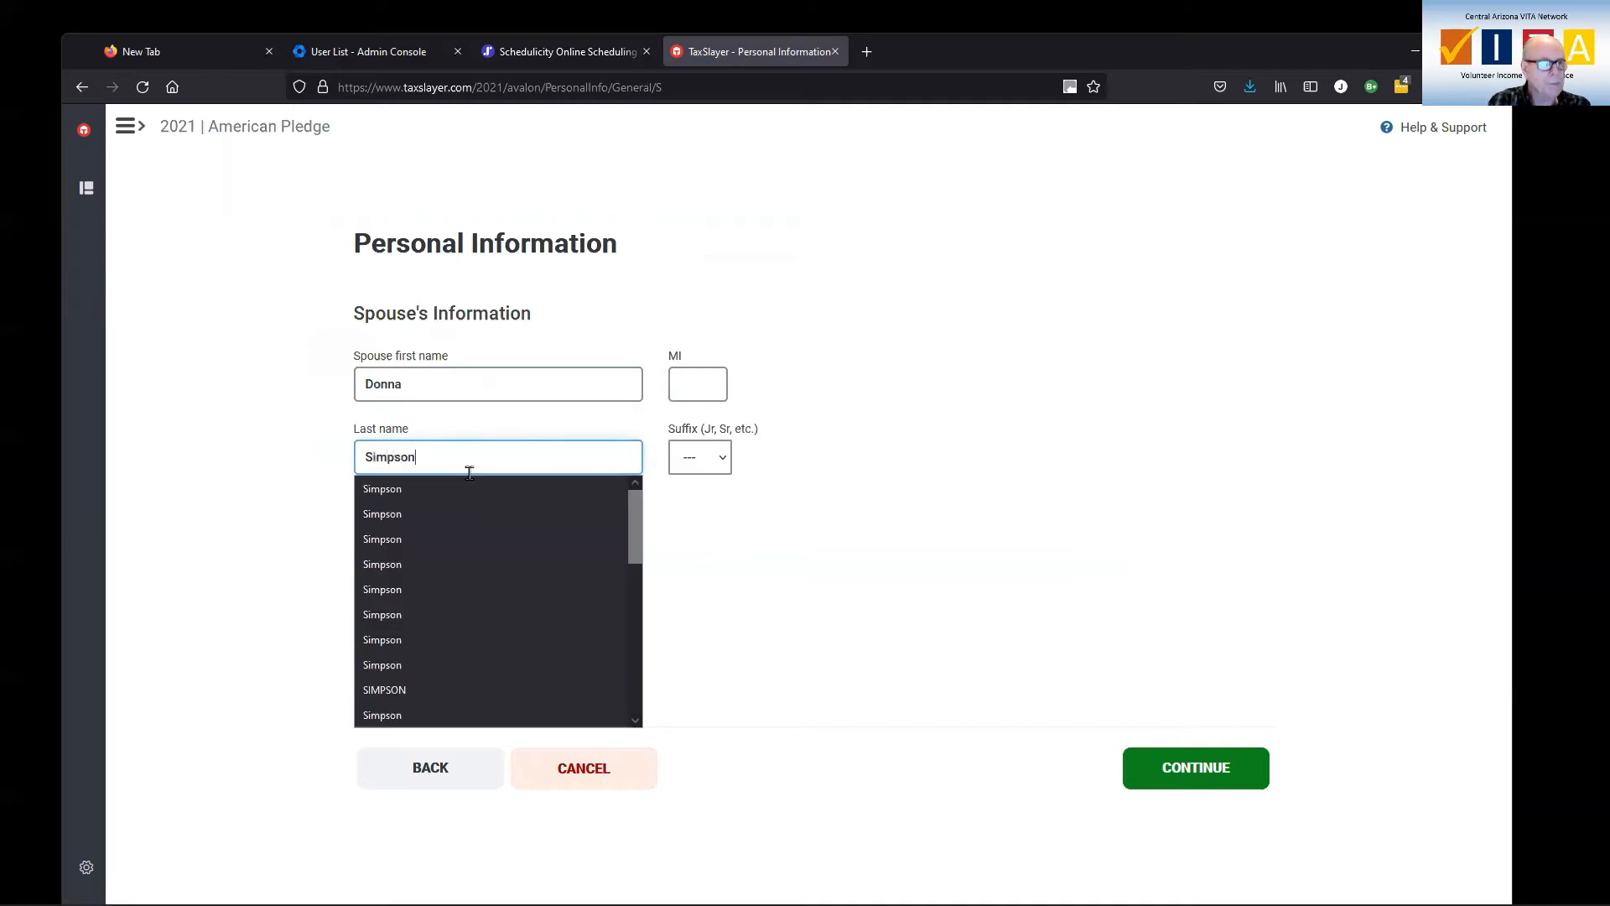
left_click(380, 526)
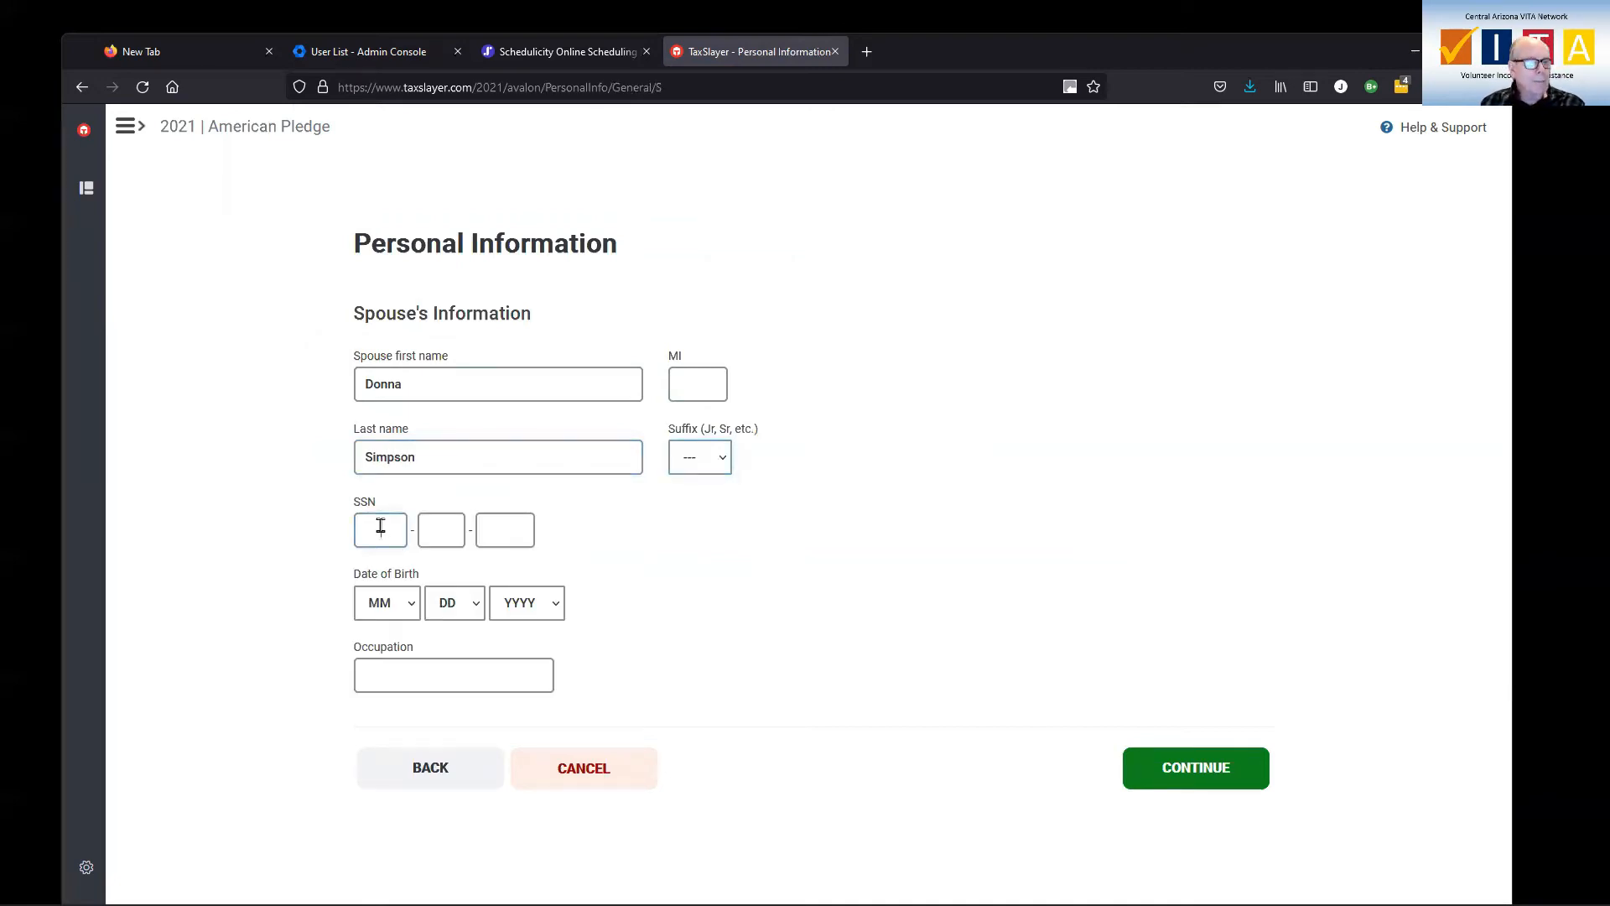
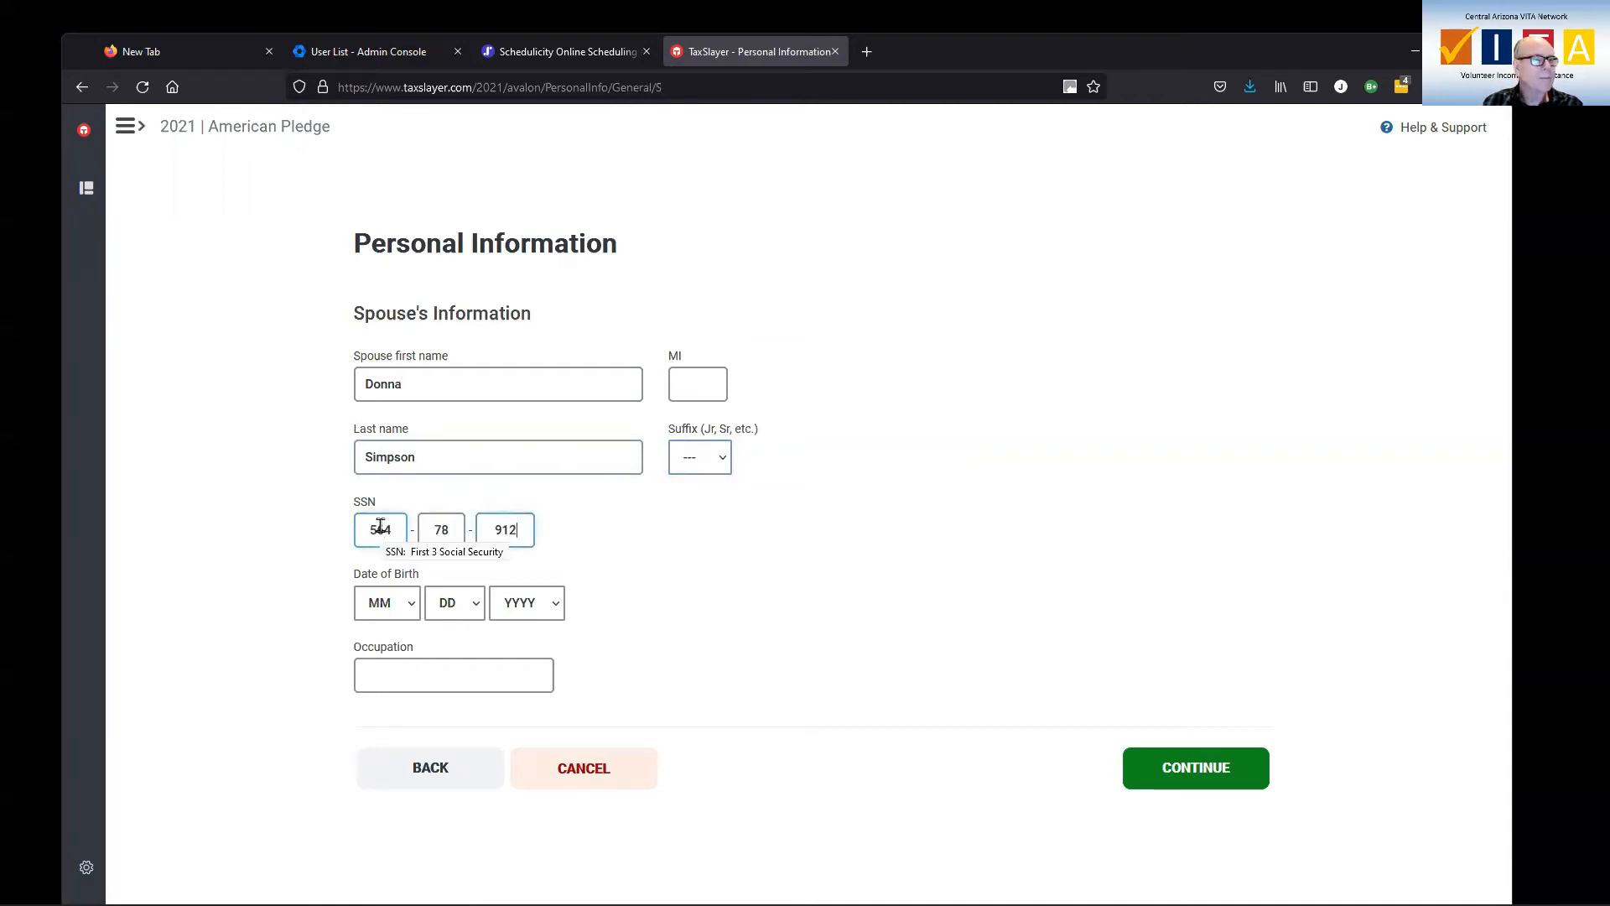
key("Tab")
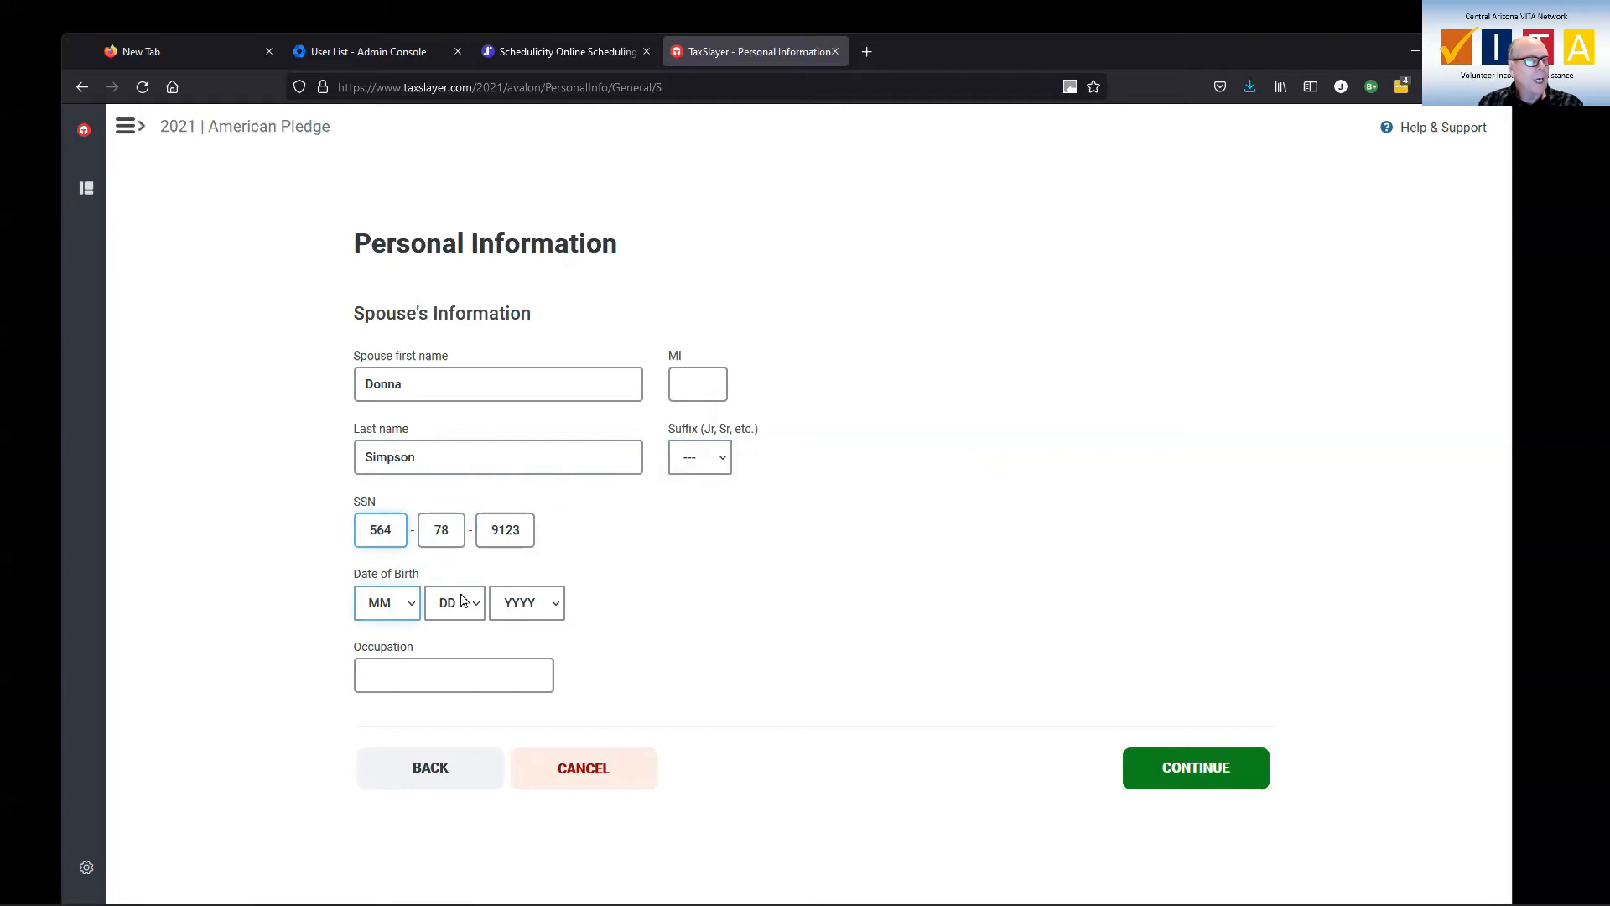
Pick December 1, 1960 as the spouse's date of birth.
left_click(411, 609)
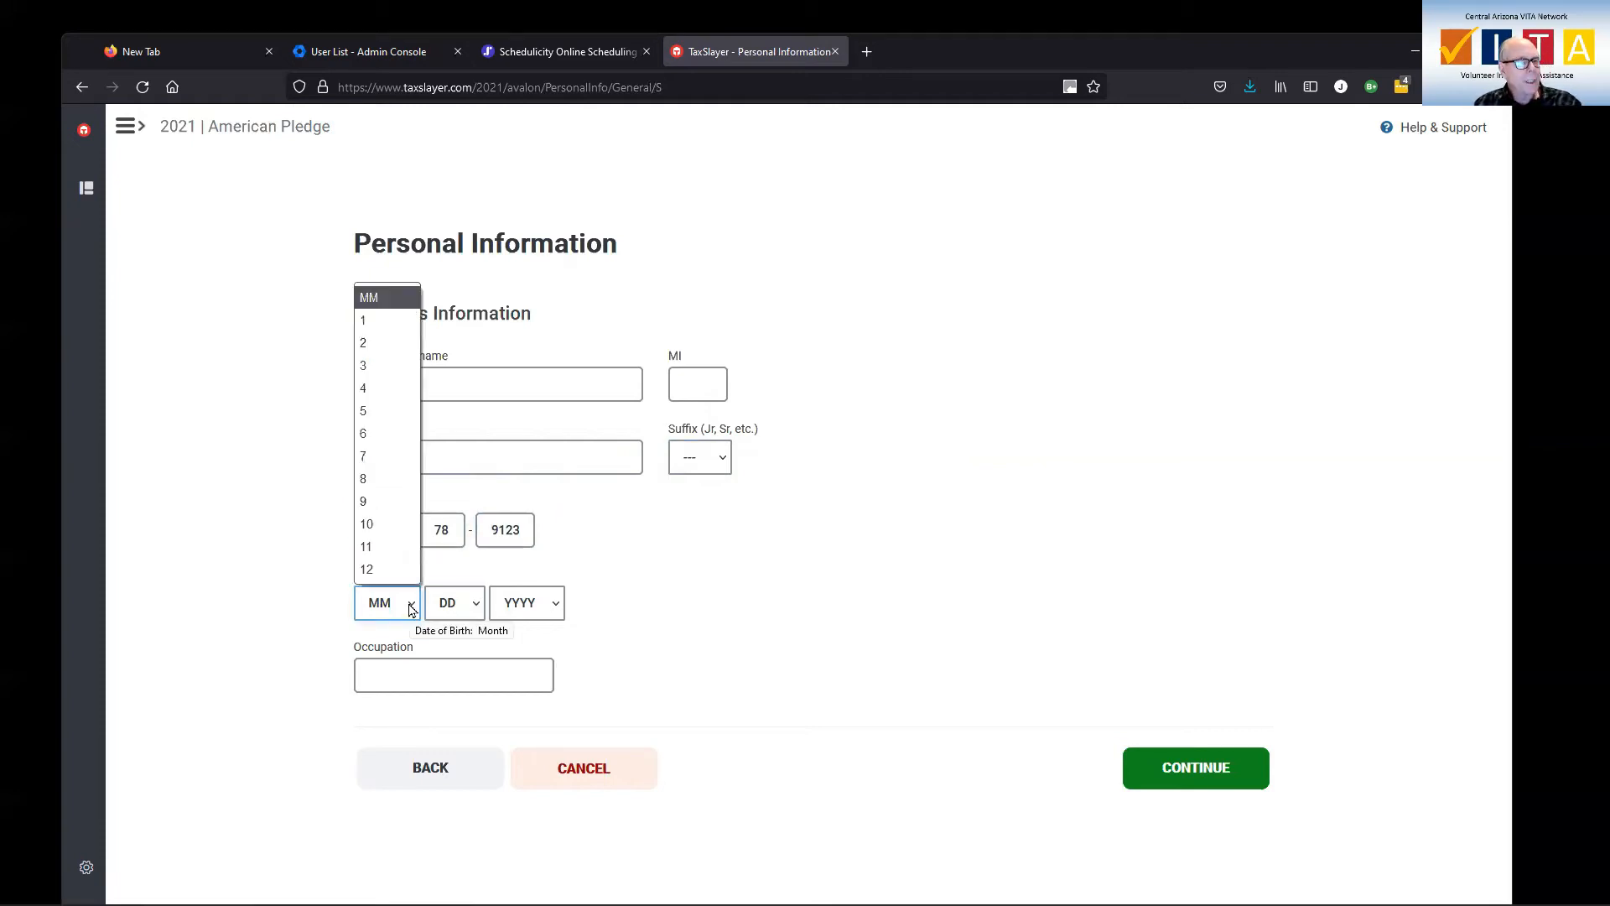
left_click(388, 569)
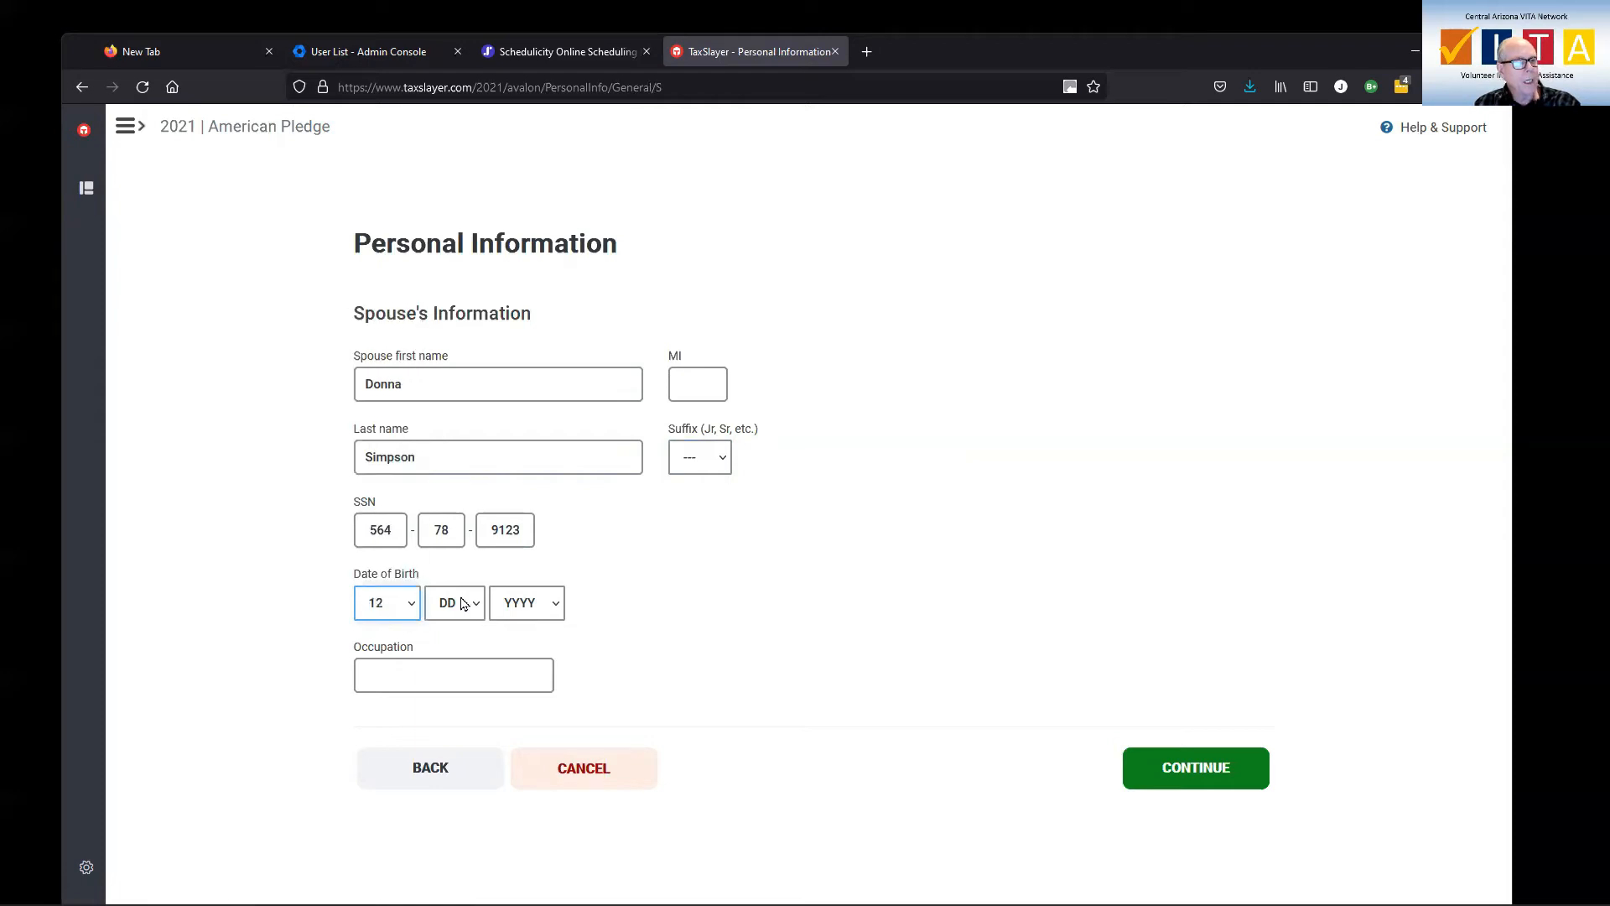
left_click(481, 611)
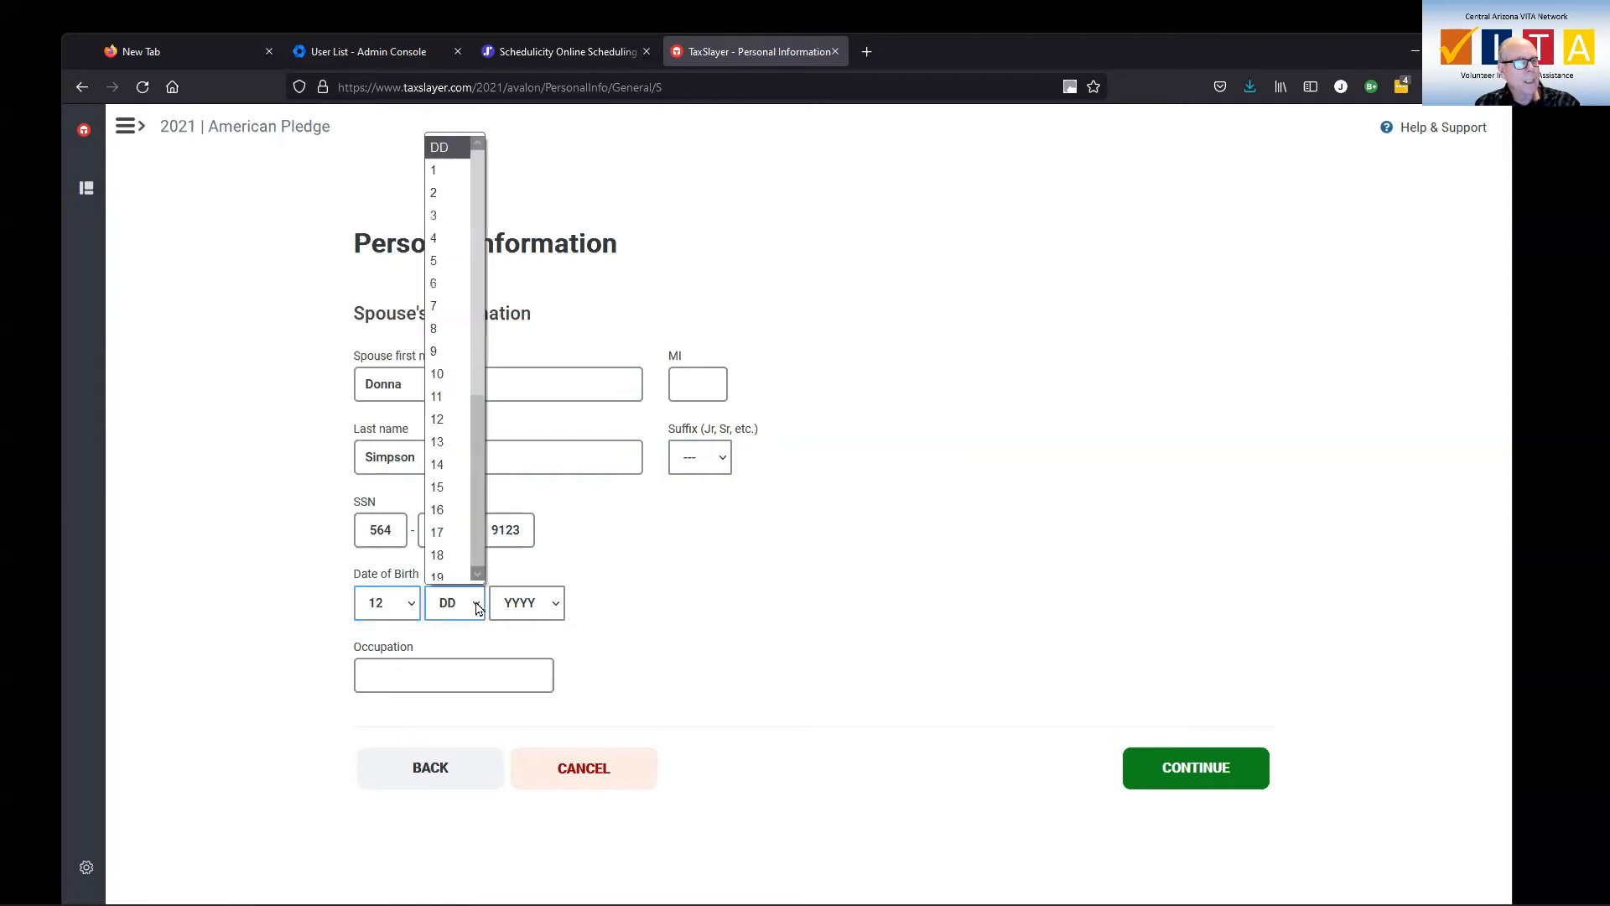
left_click(443, 170)
left_click(549, 607)
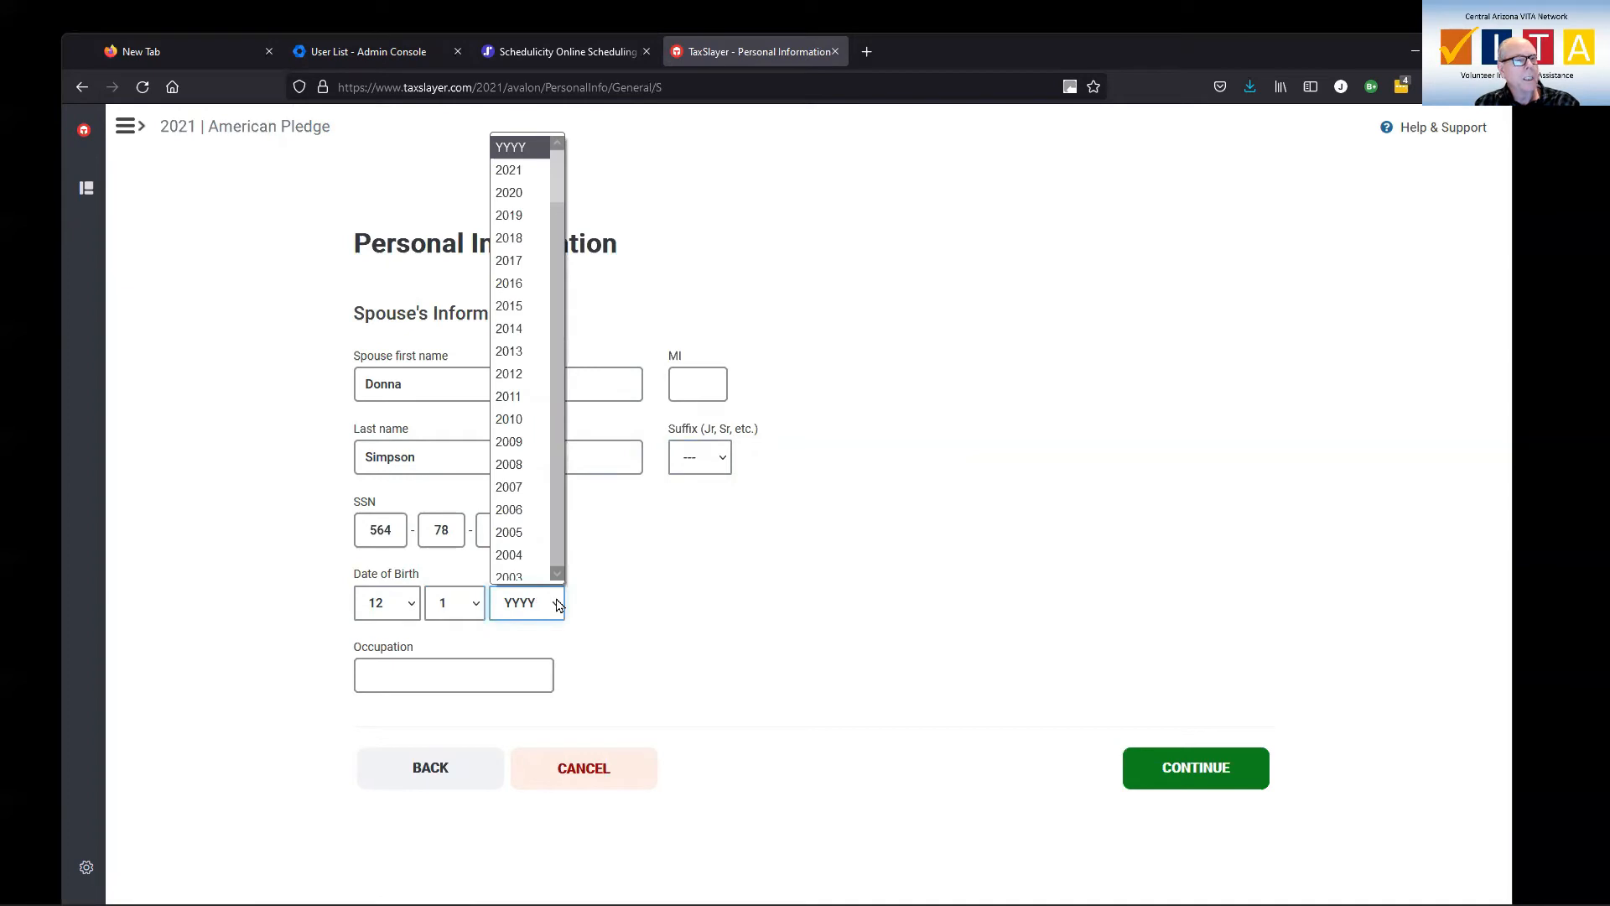
scroll(507, 313, "down", 10)
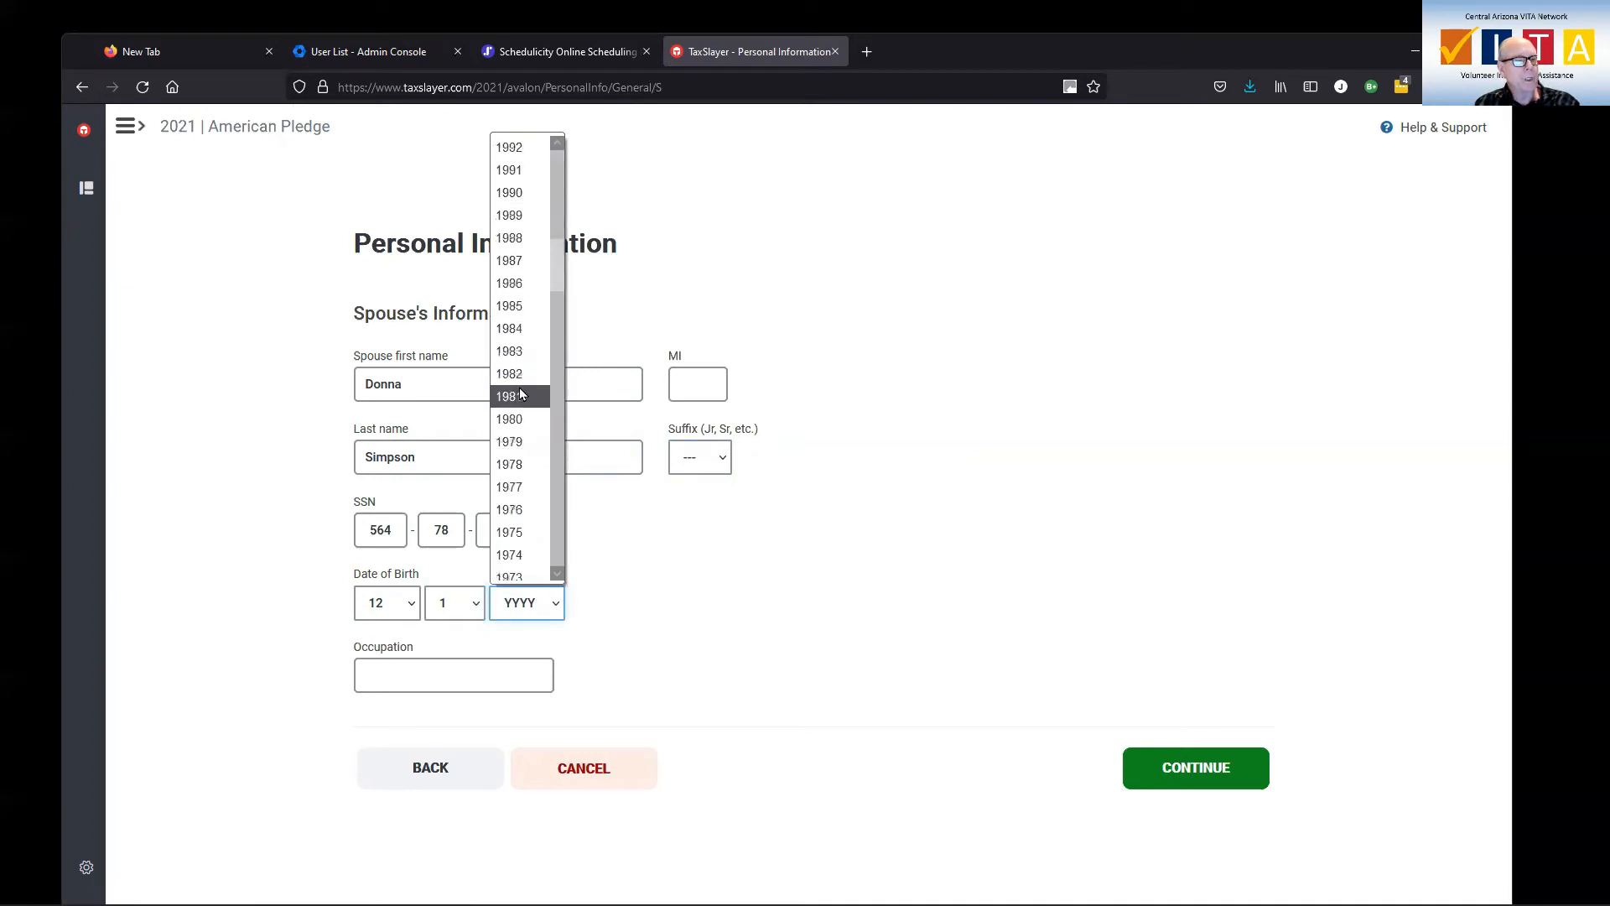
scroll(518, 387, "down", 10)
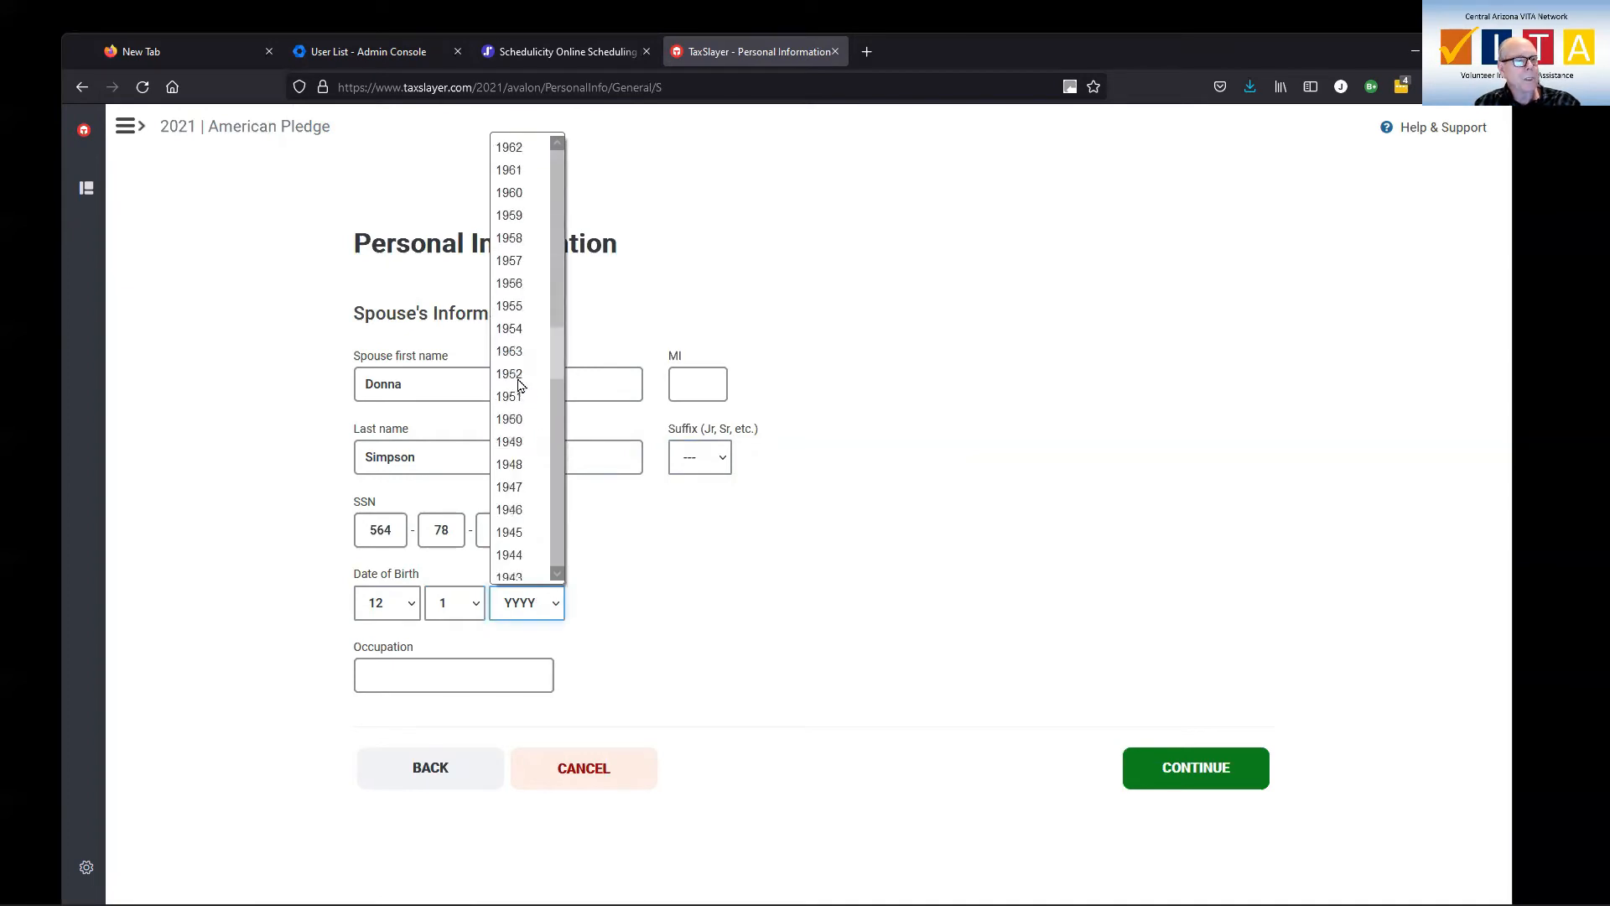
scroll(518, 386, "up", 2)
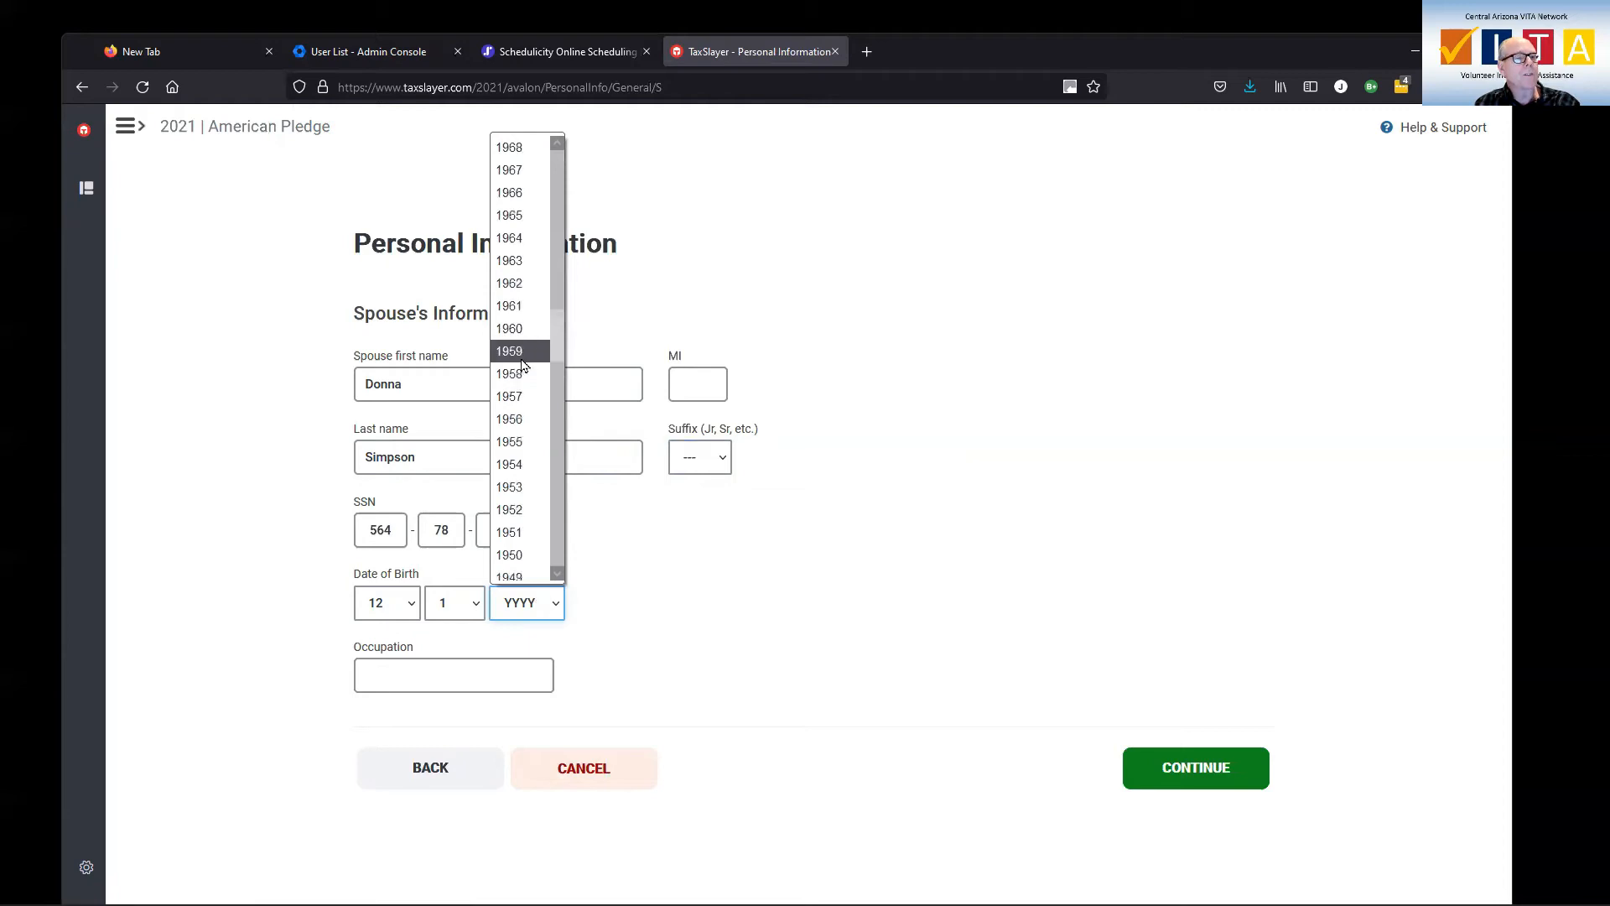
scroll(527, 378, "up", 2)
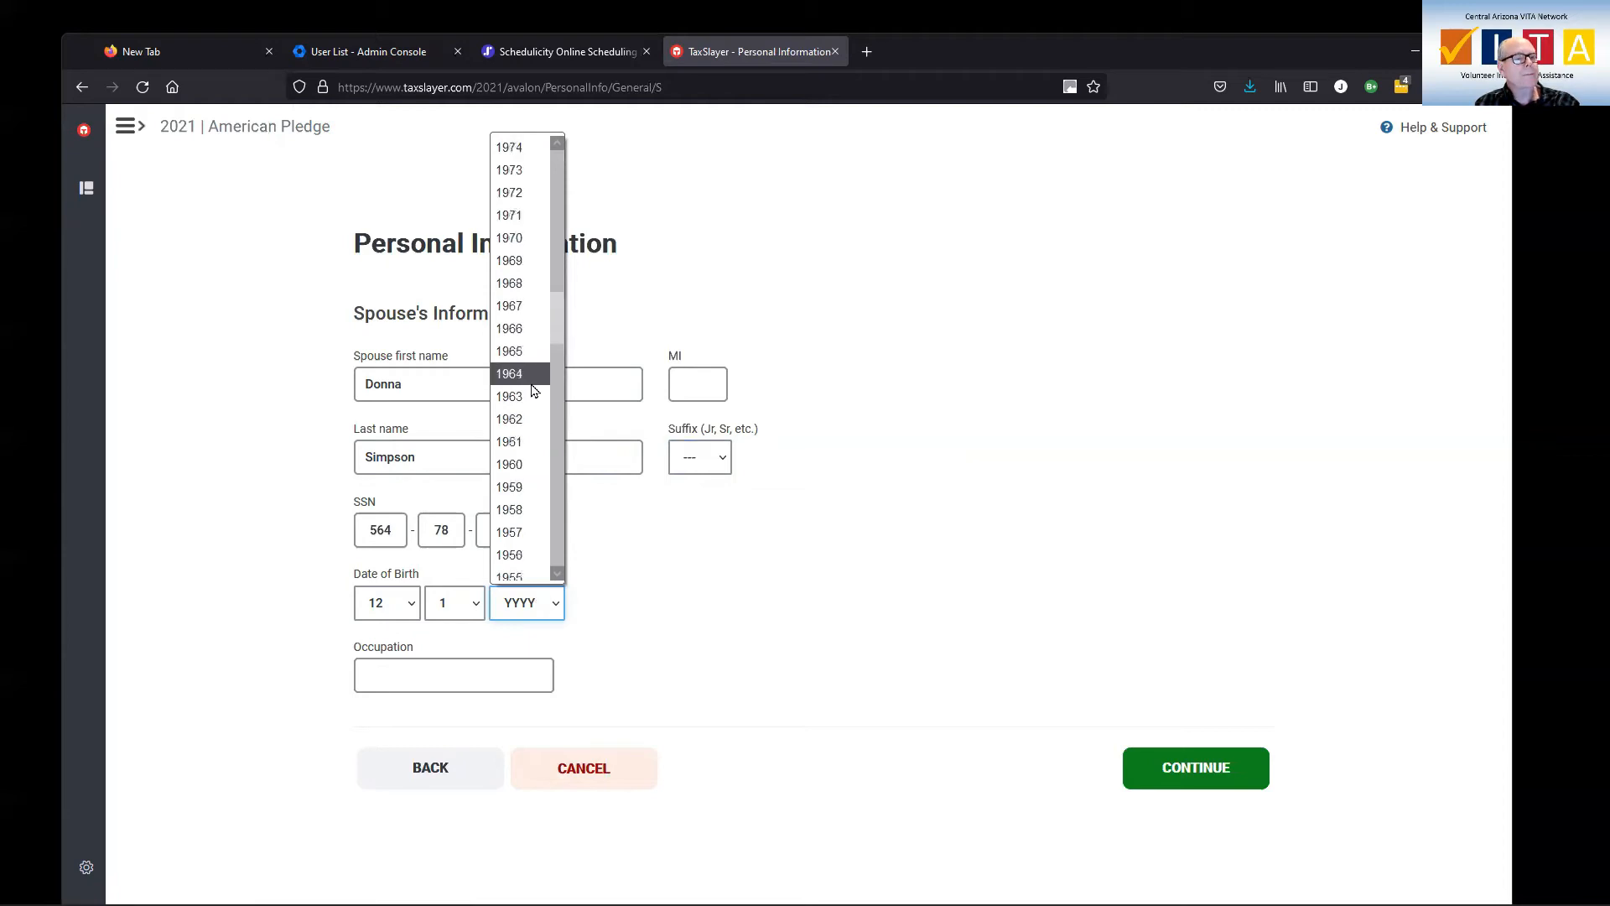
left_click(529, 466)
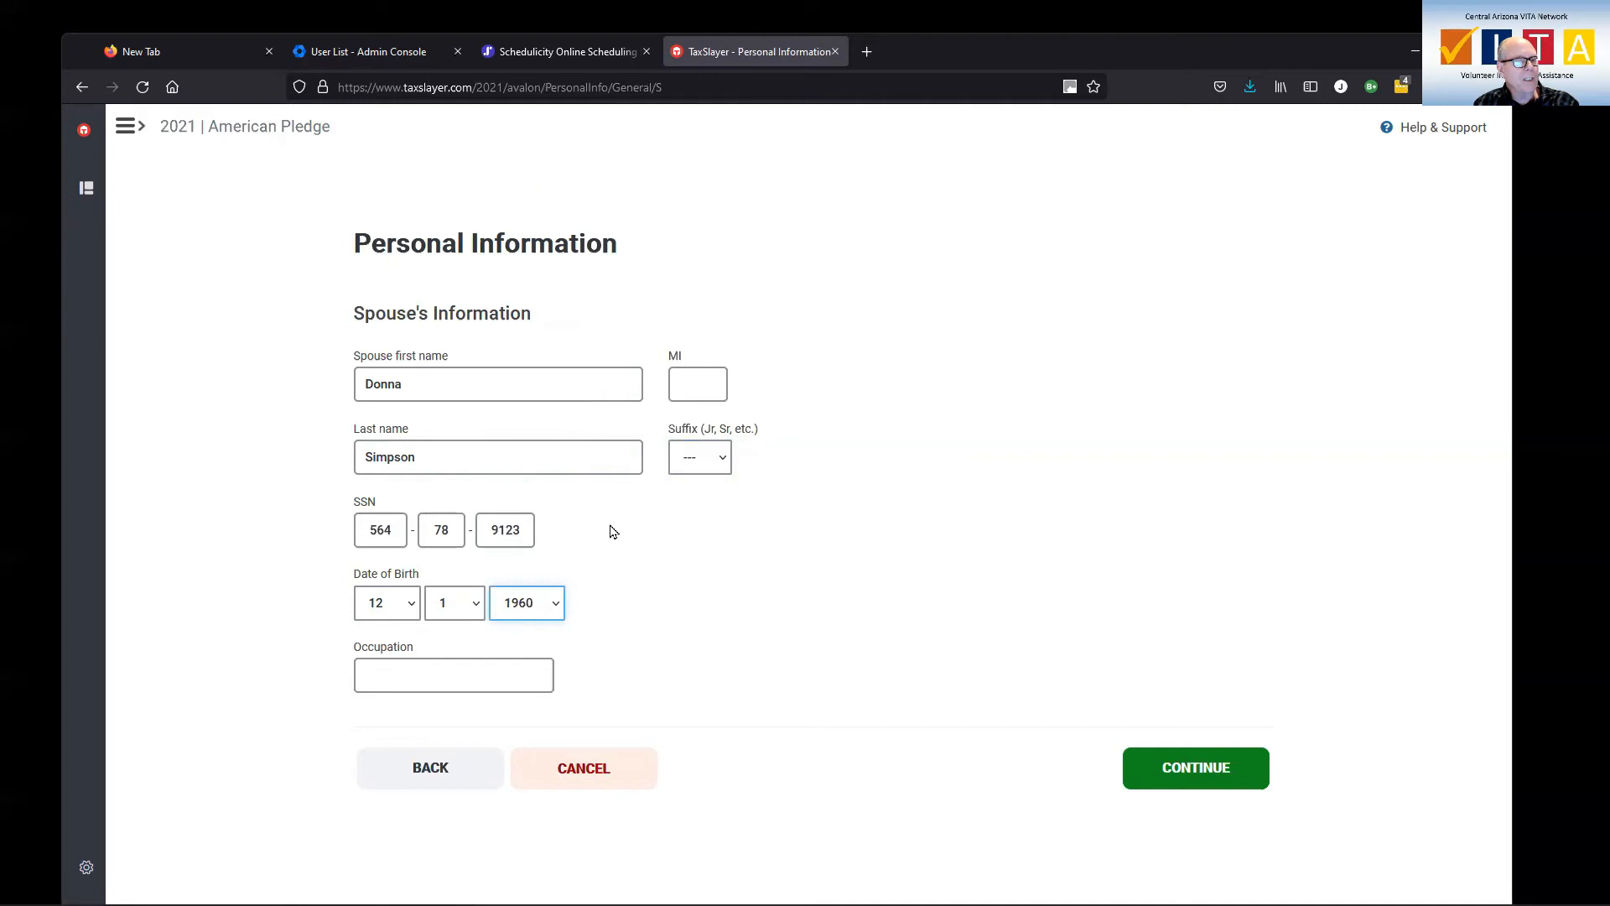
Enter Retired as the spouse's occupation.
left_click(520, 681)
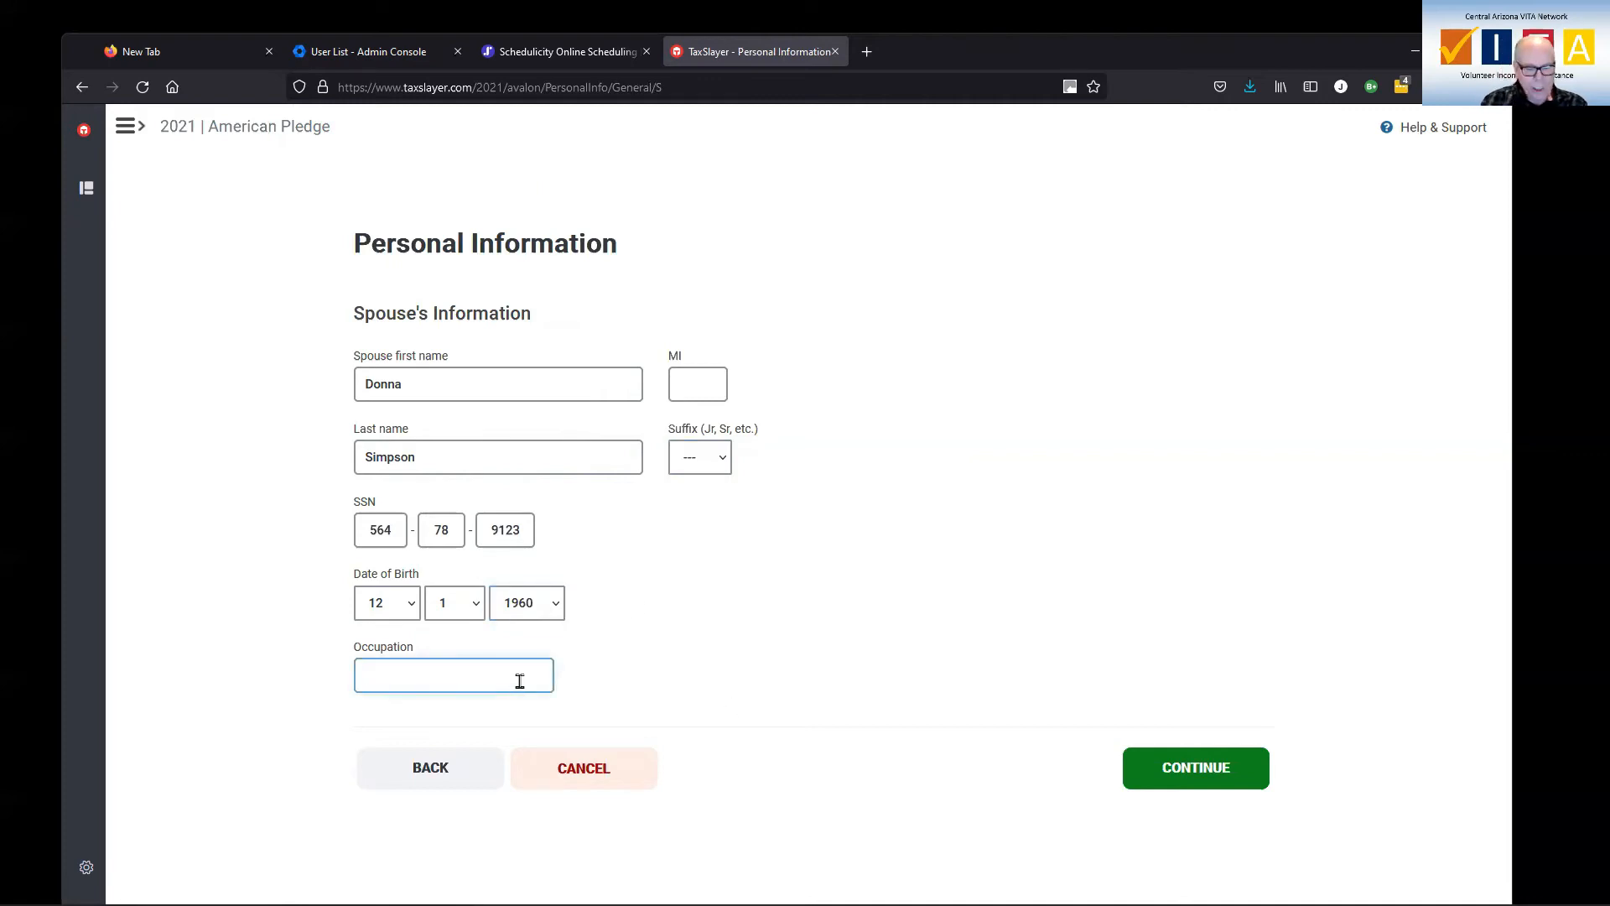
type("R")
key("BackSpace")
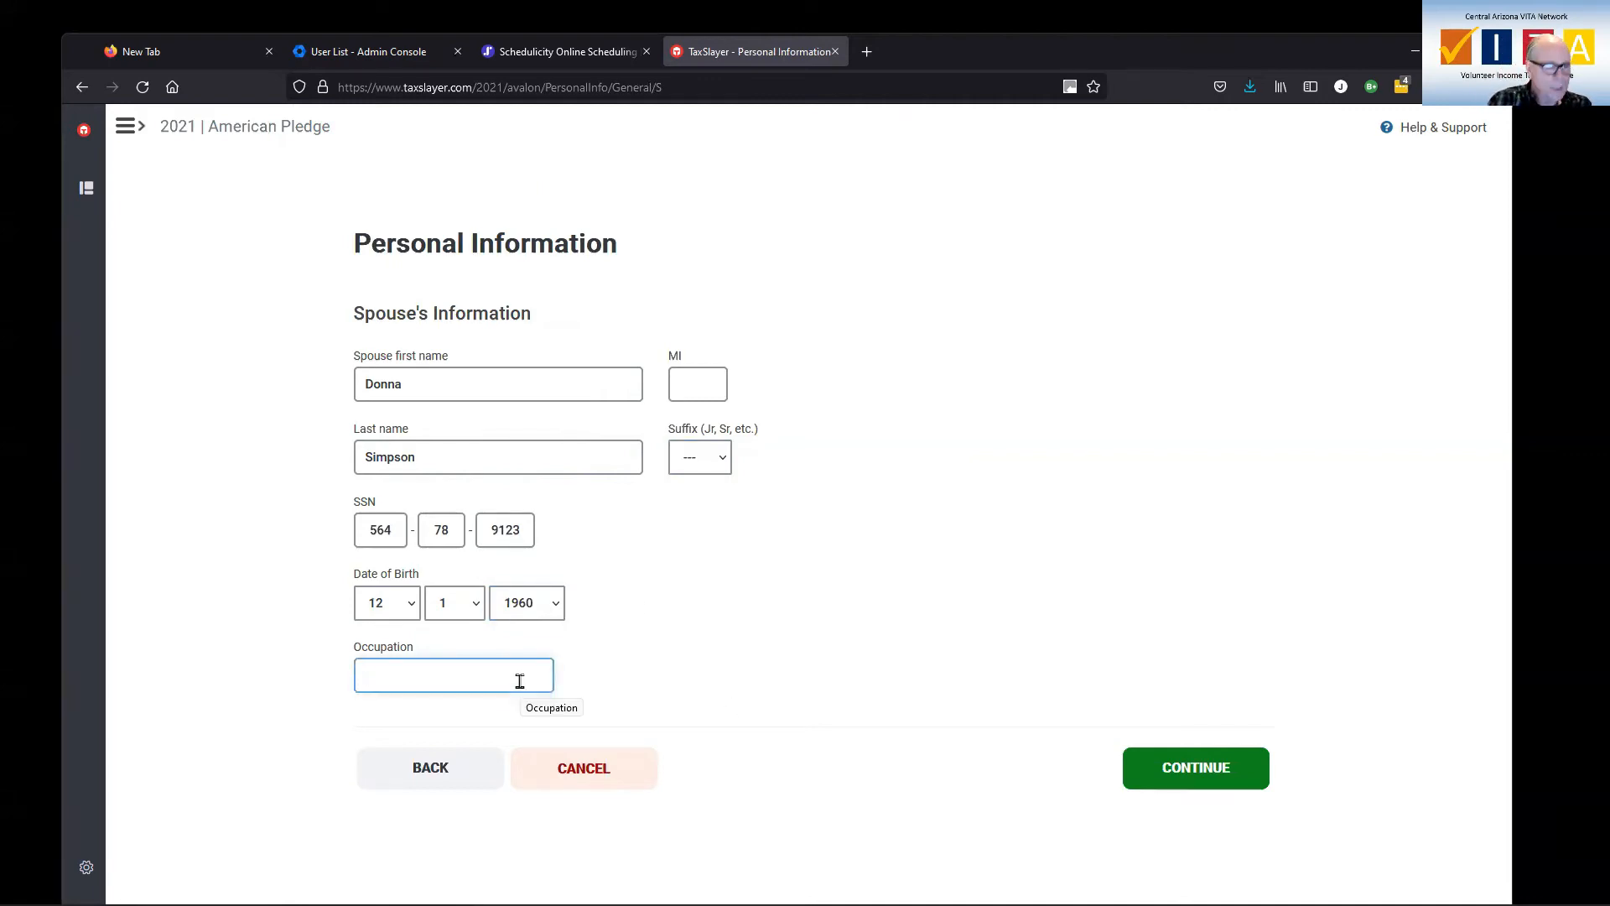
type("Retired")
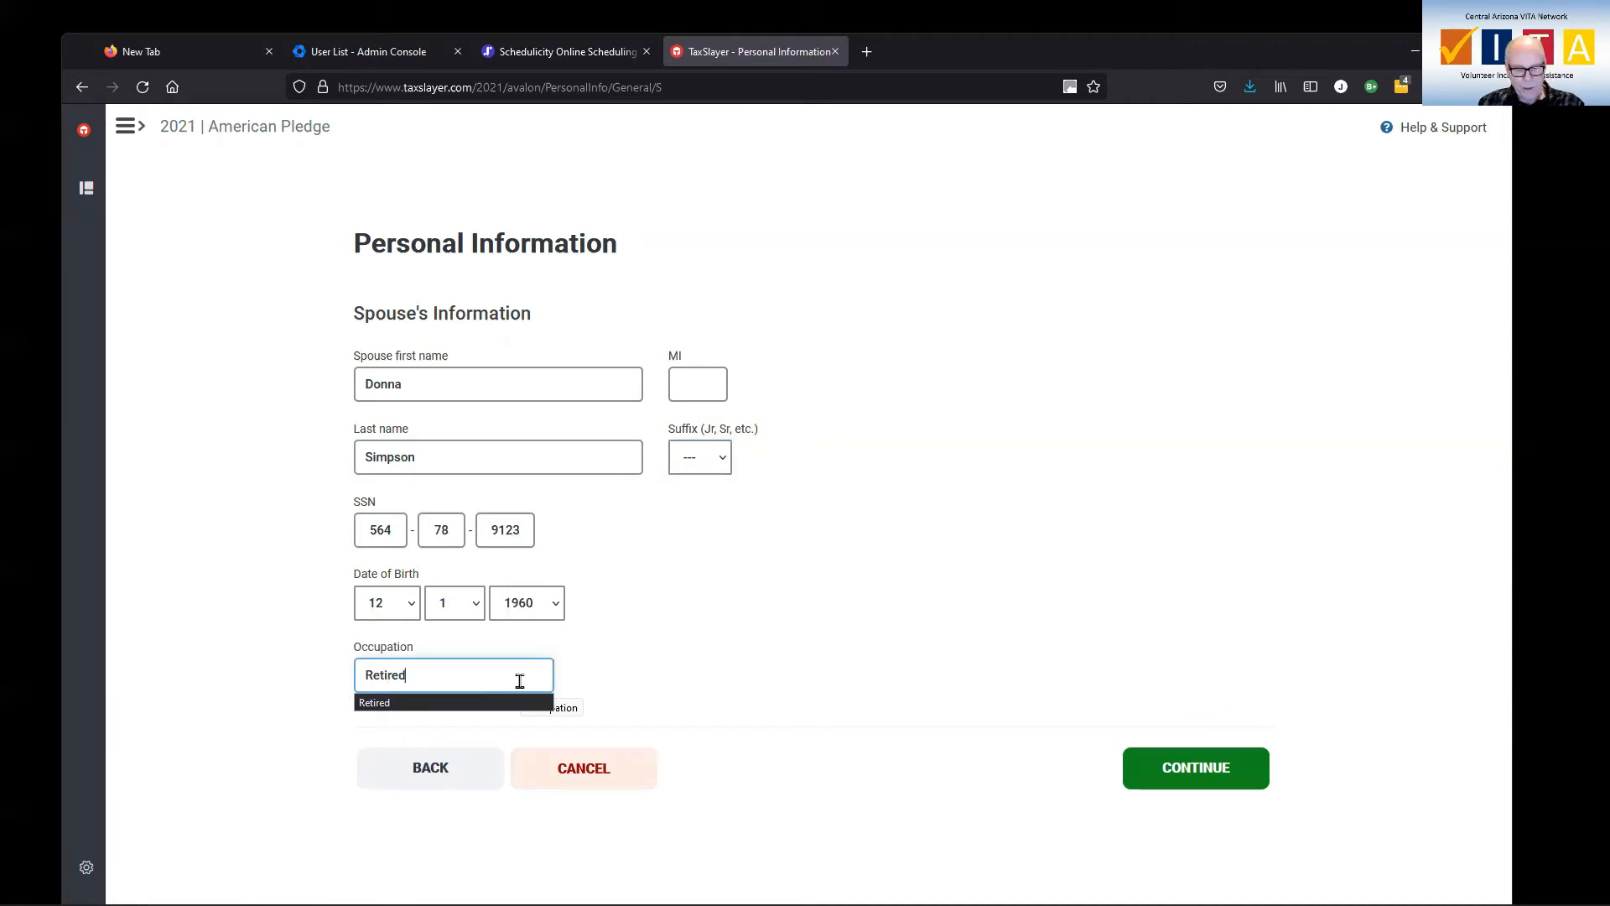
Correct the spouse's birth year to 1959 and save the spouse's details.
left_click(555, 608)
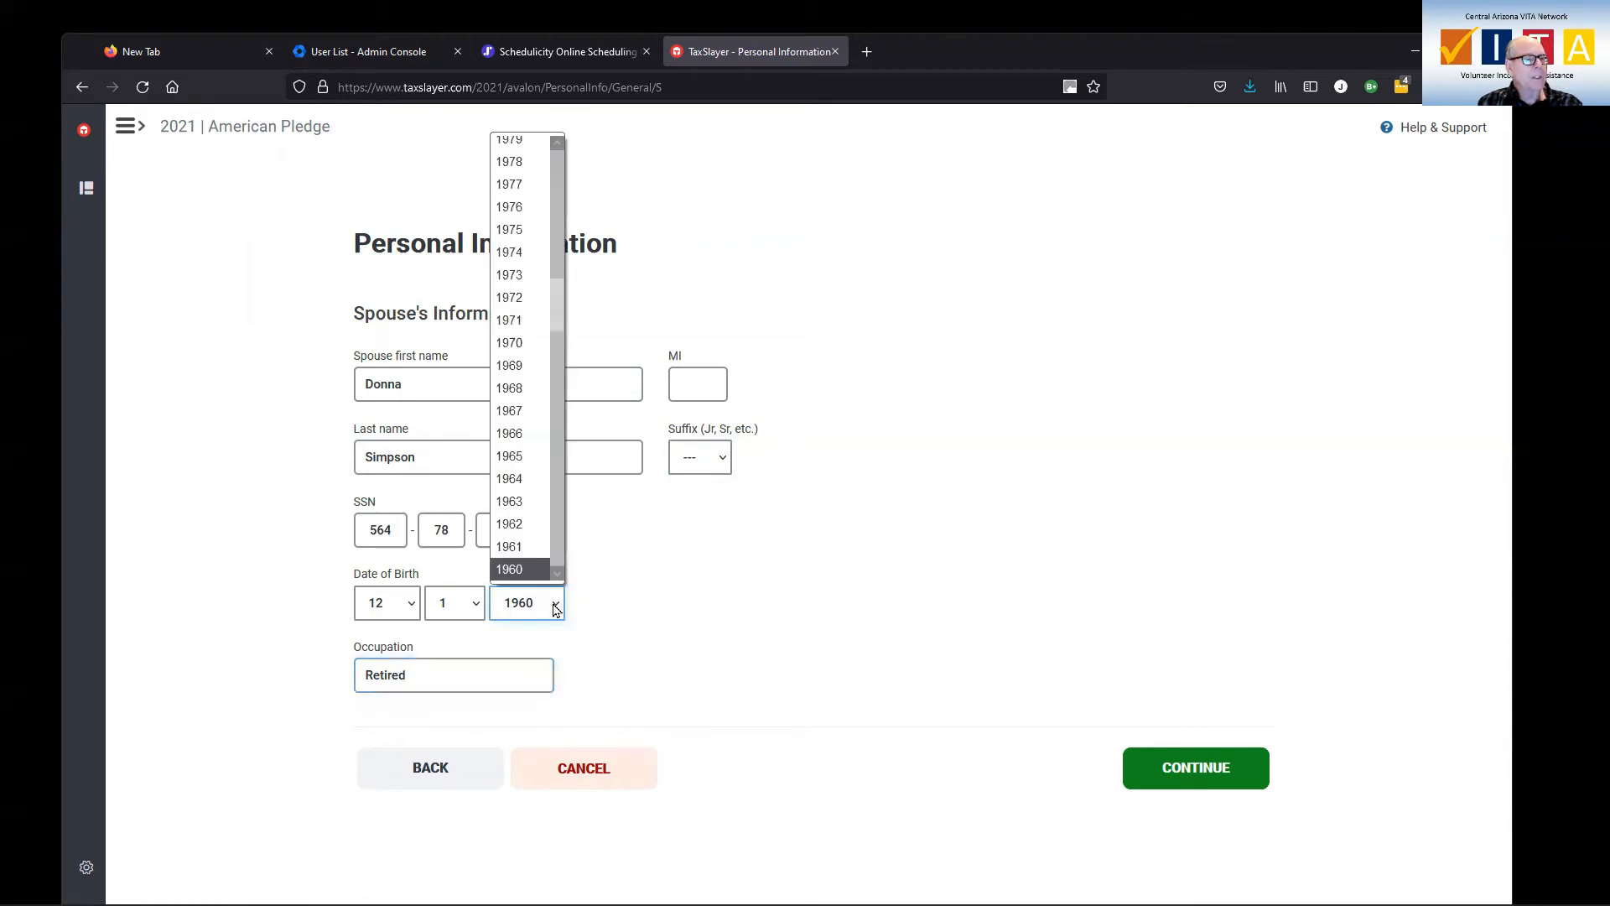
scroll(537, 558, "down", 1)
left_click(532, 547)
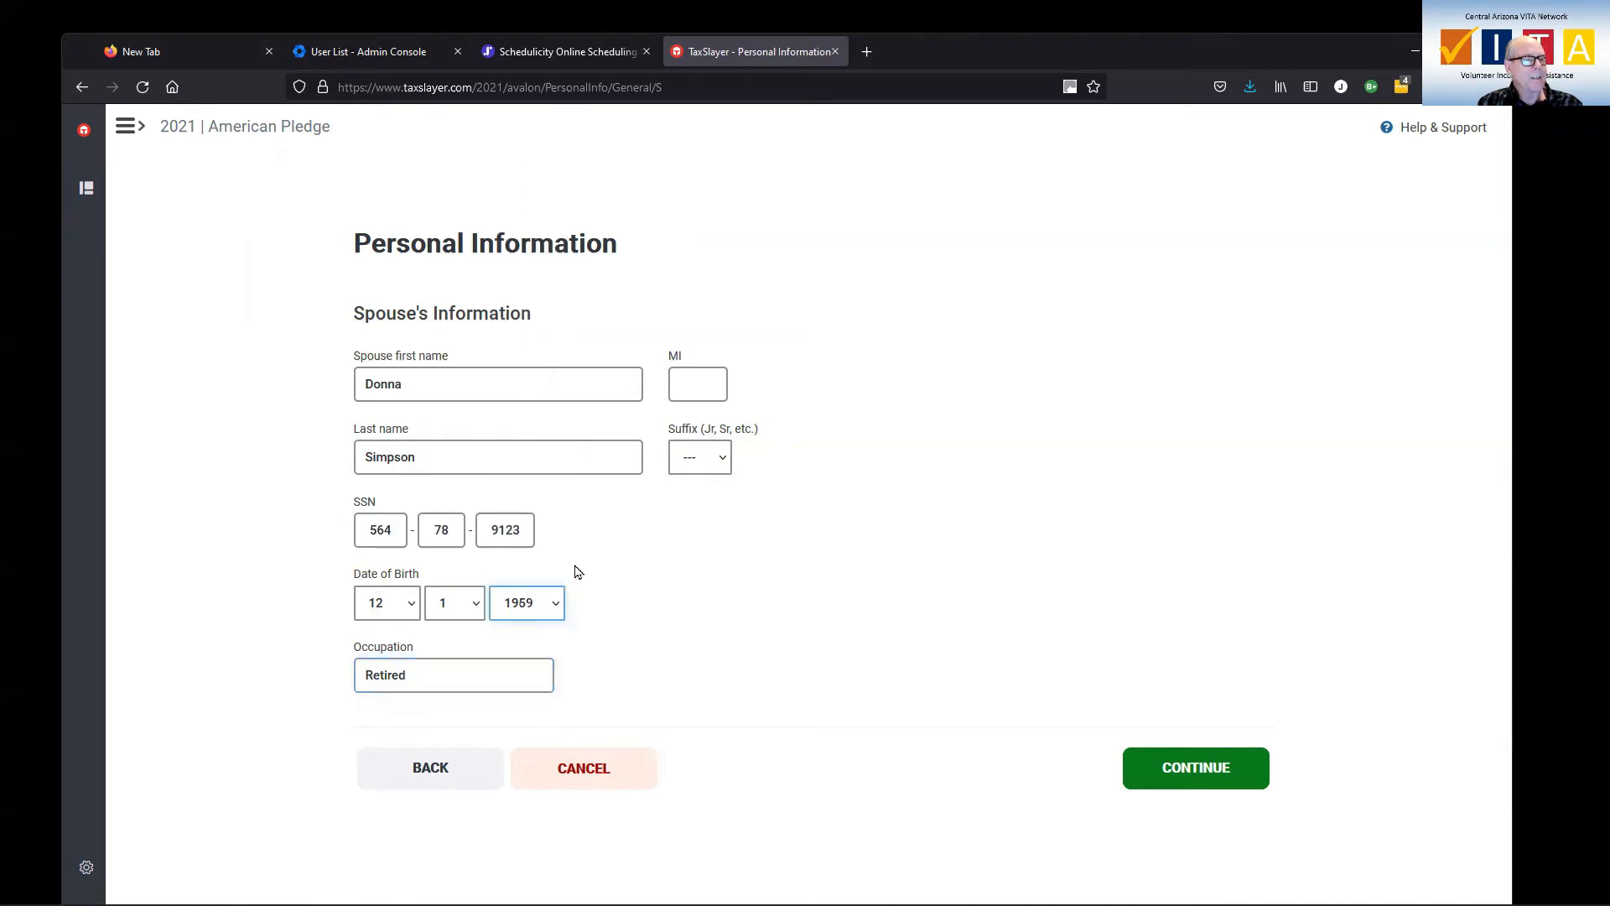
key("Tab")
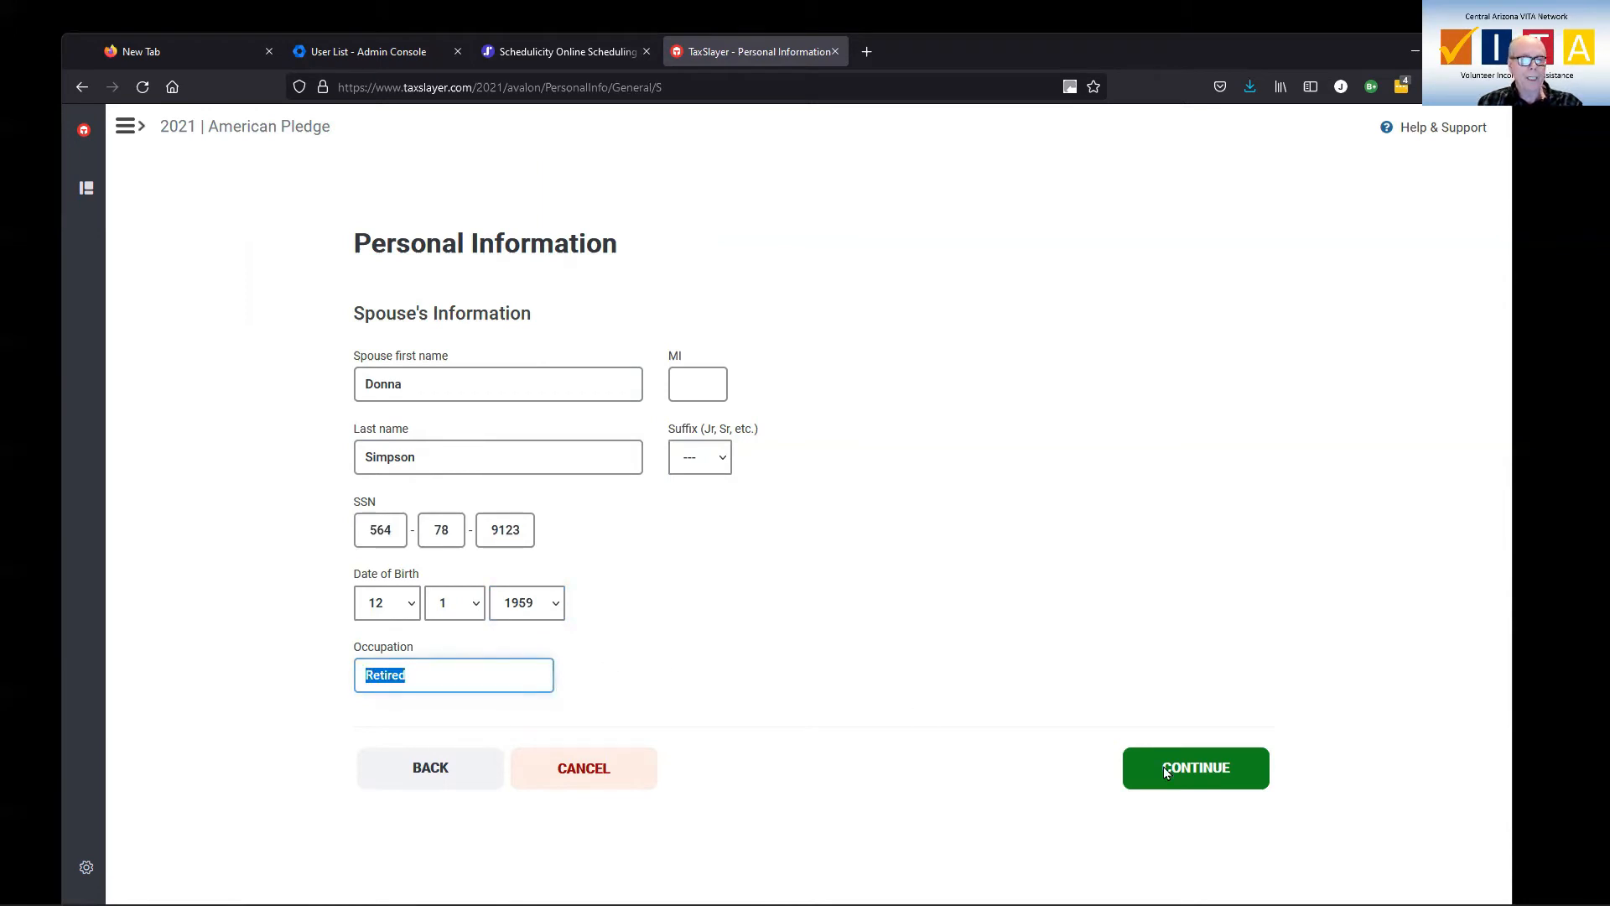
left_click(1184, 765)
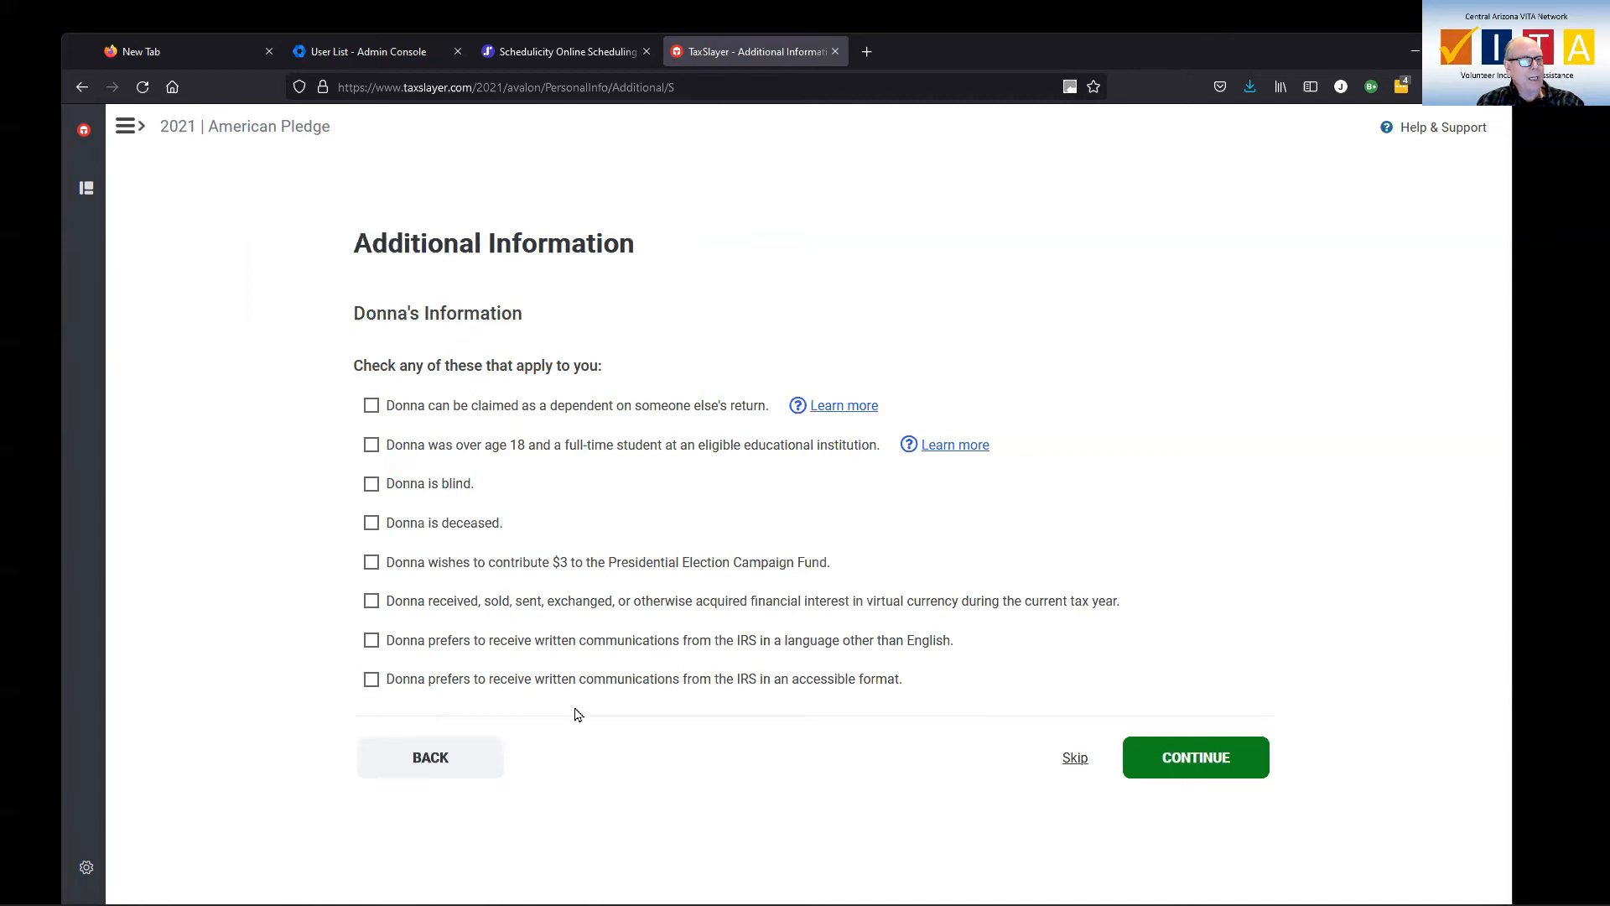
Leave the spouse's additional statements unchecked and answer Yes to claiming dependents.
left_click(1180, 758)
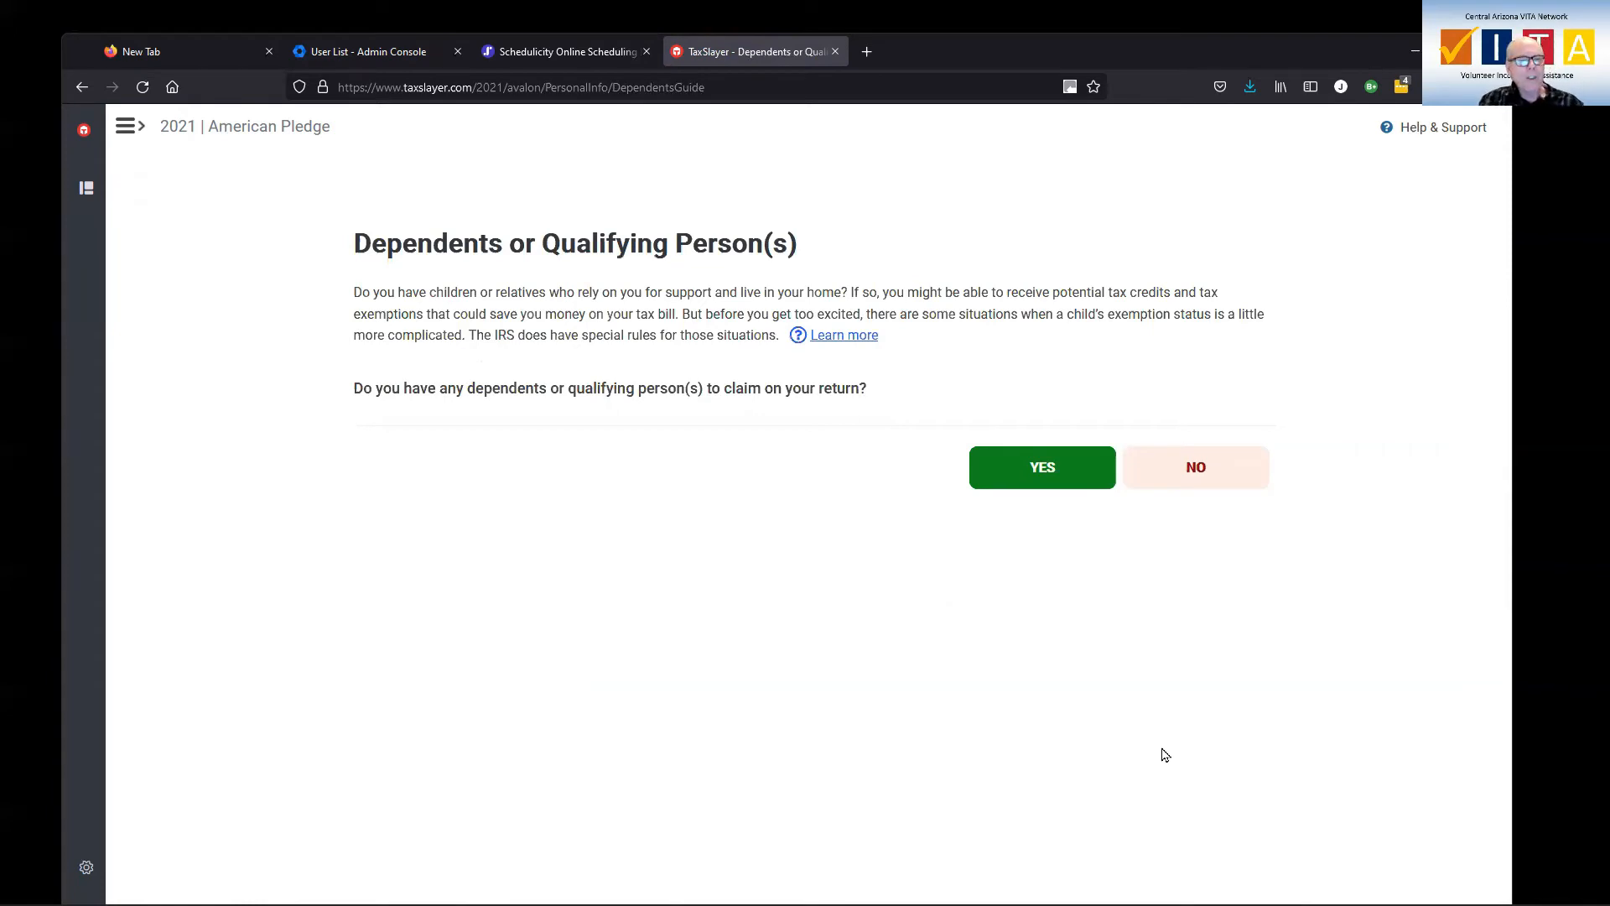
left_click(1047, 472)
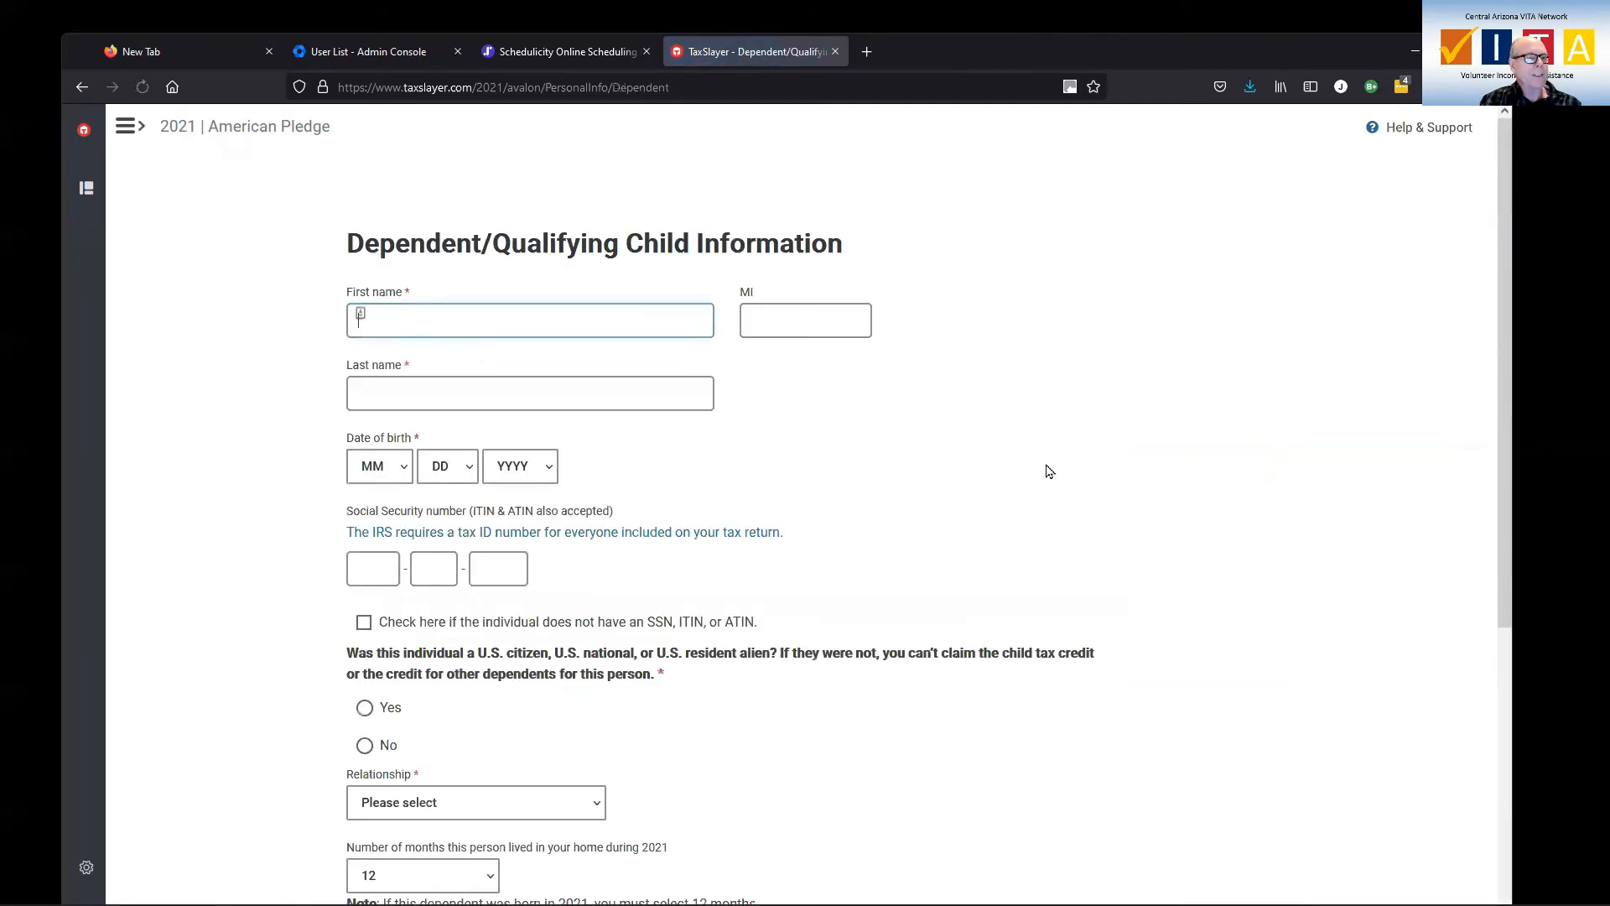
Enter the dependent's first and last name.
left_click(535, 319)
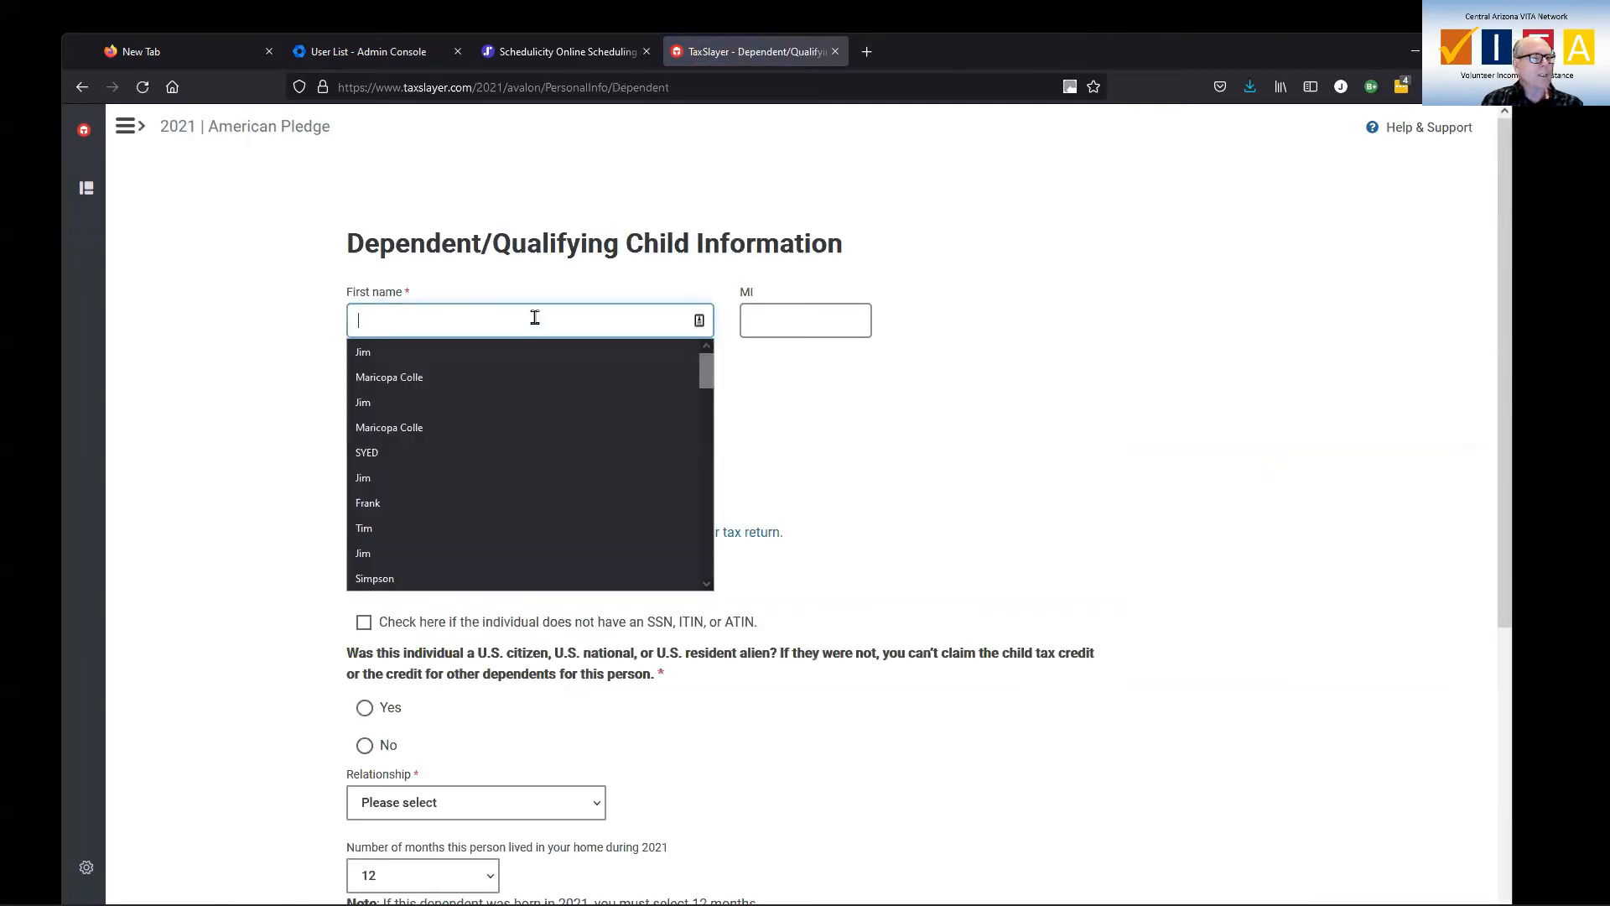
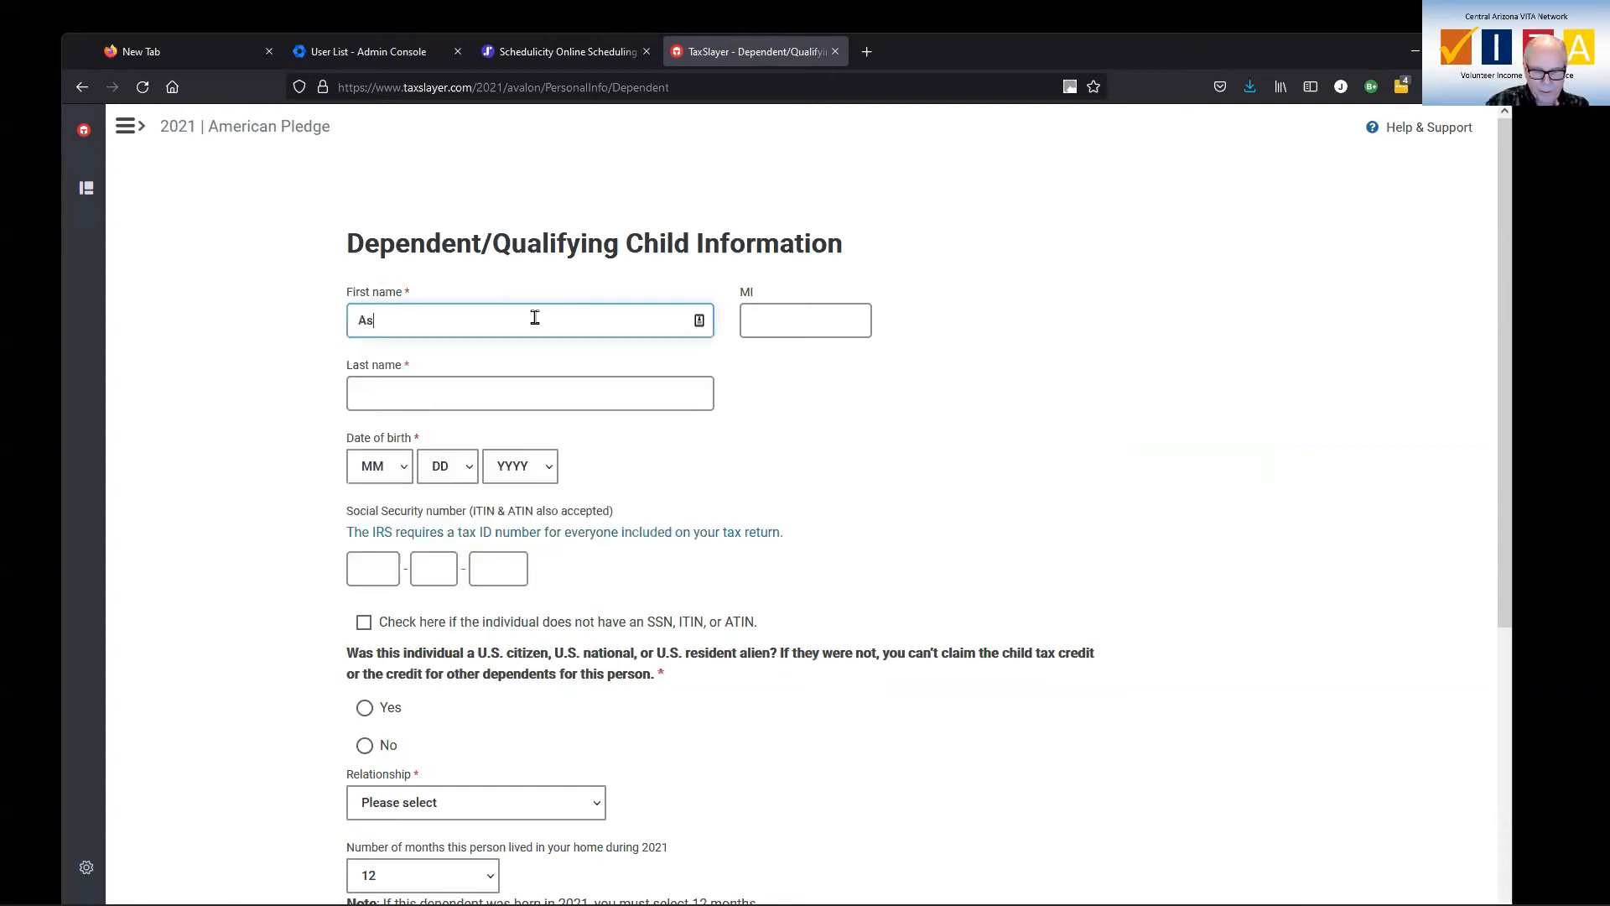
key("Tab")
key("Tab")
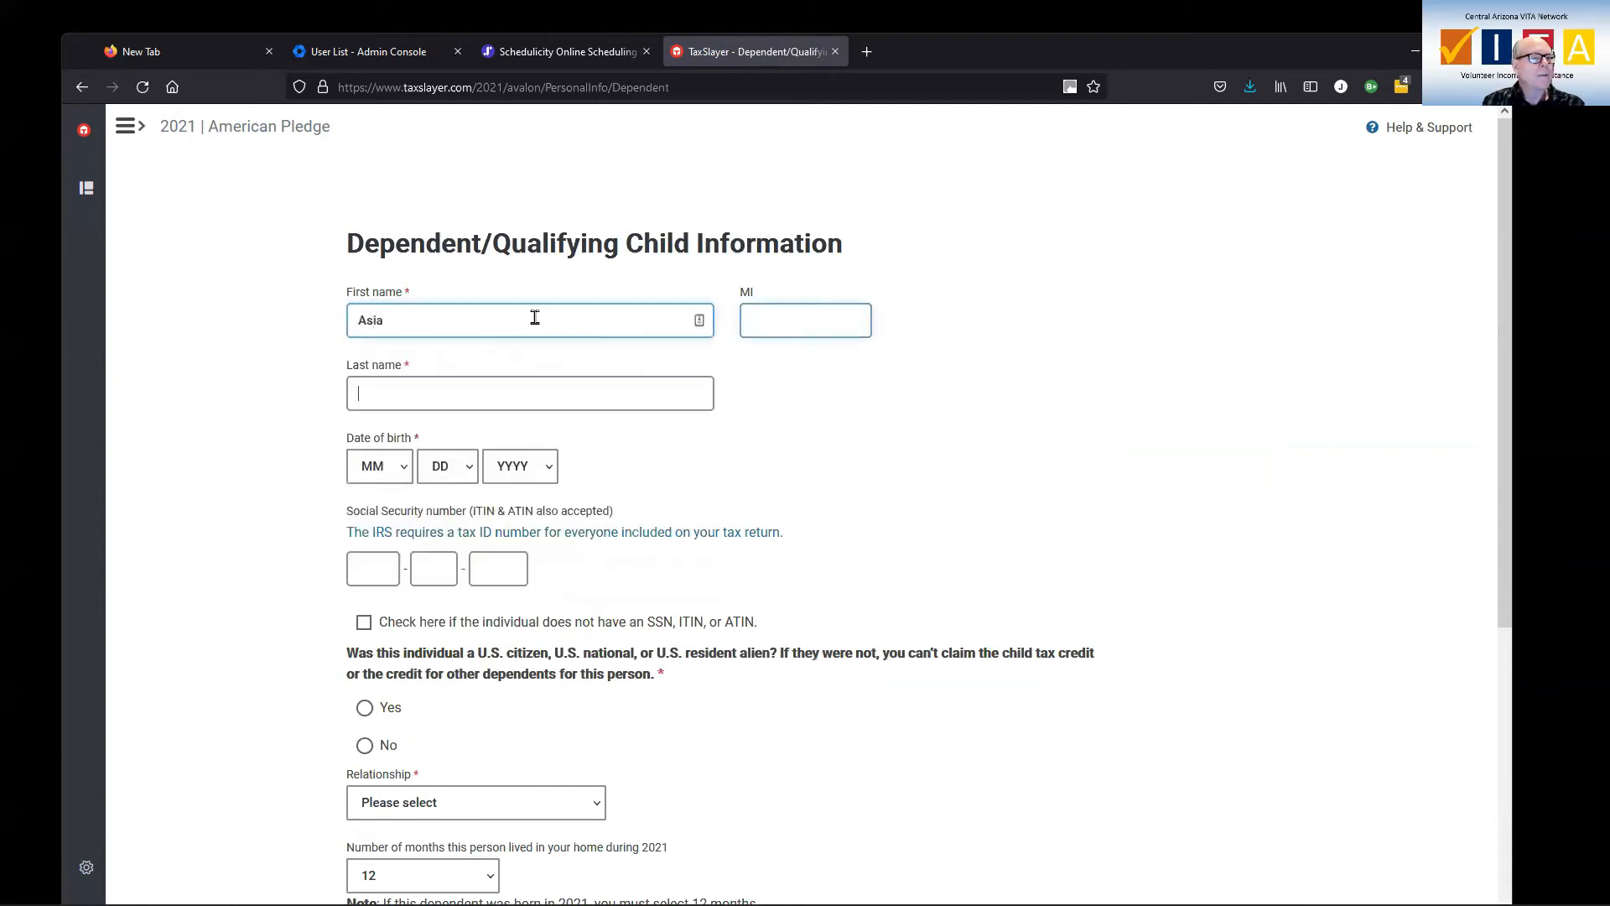
key("Tab")
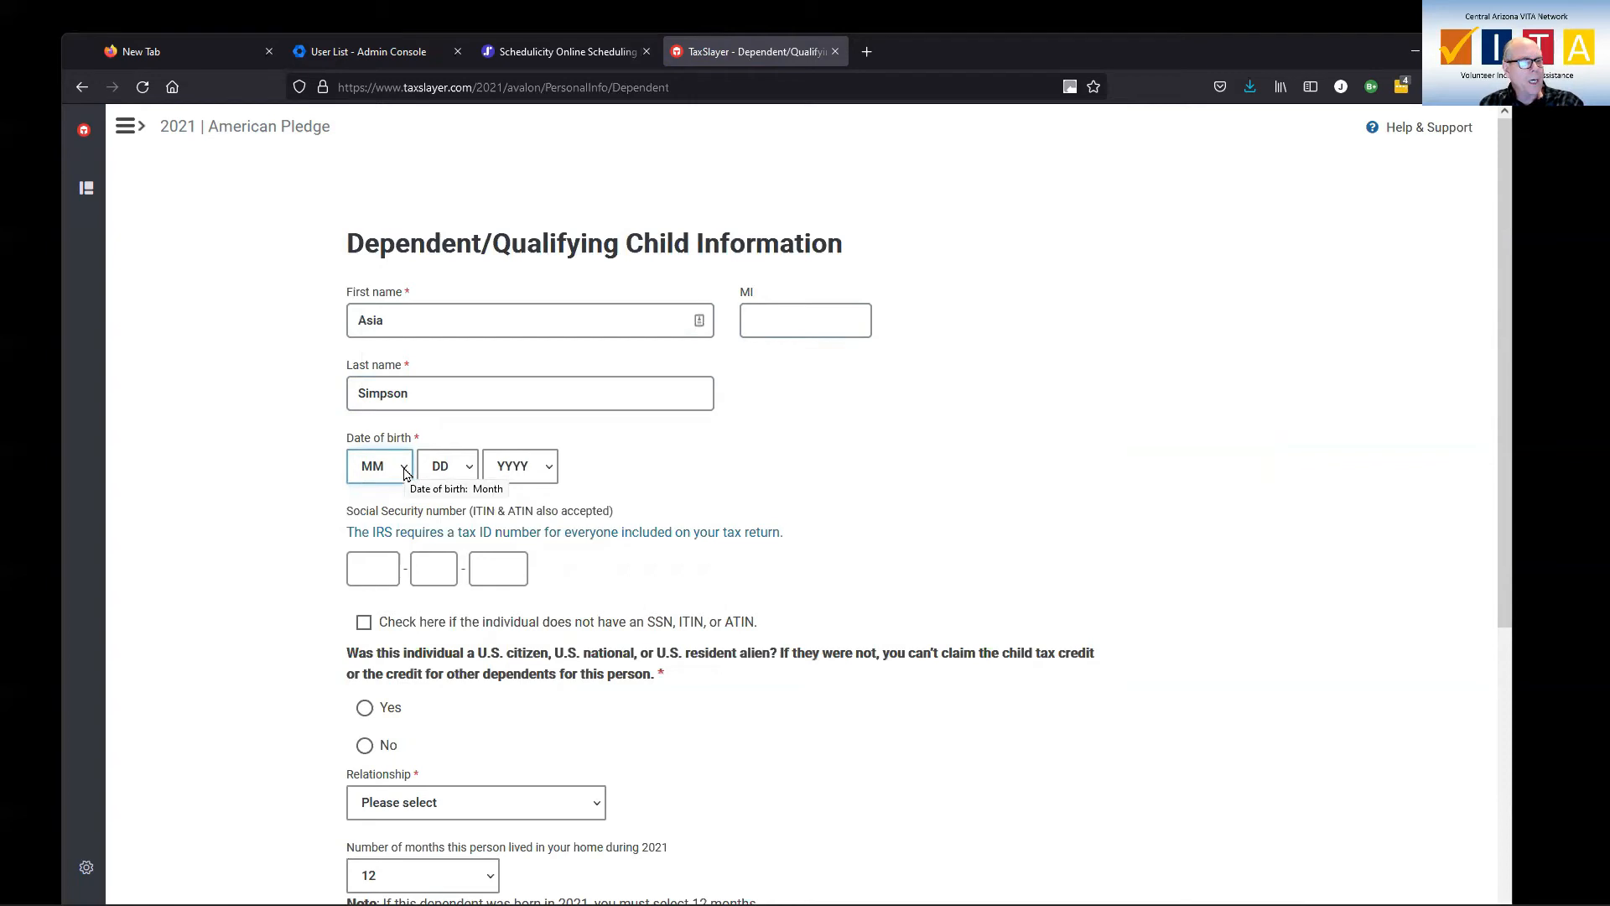
Set the dependent's date of birth to 1/1/2018.
left_click(405, 473)
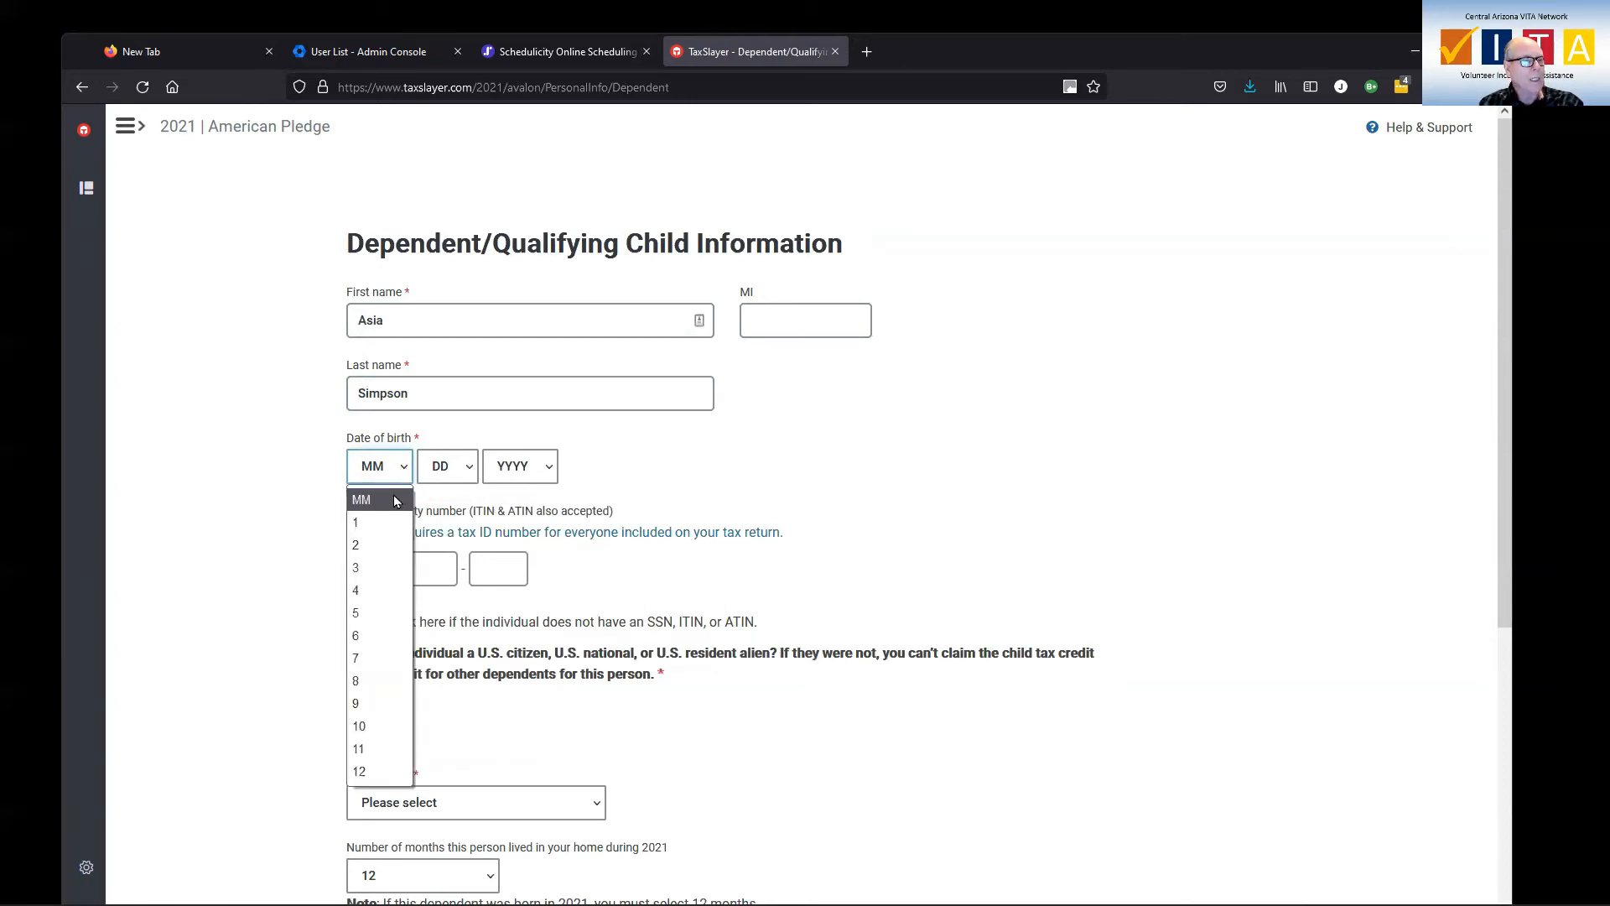
left_click(389, 523)
left_click(460, 483)
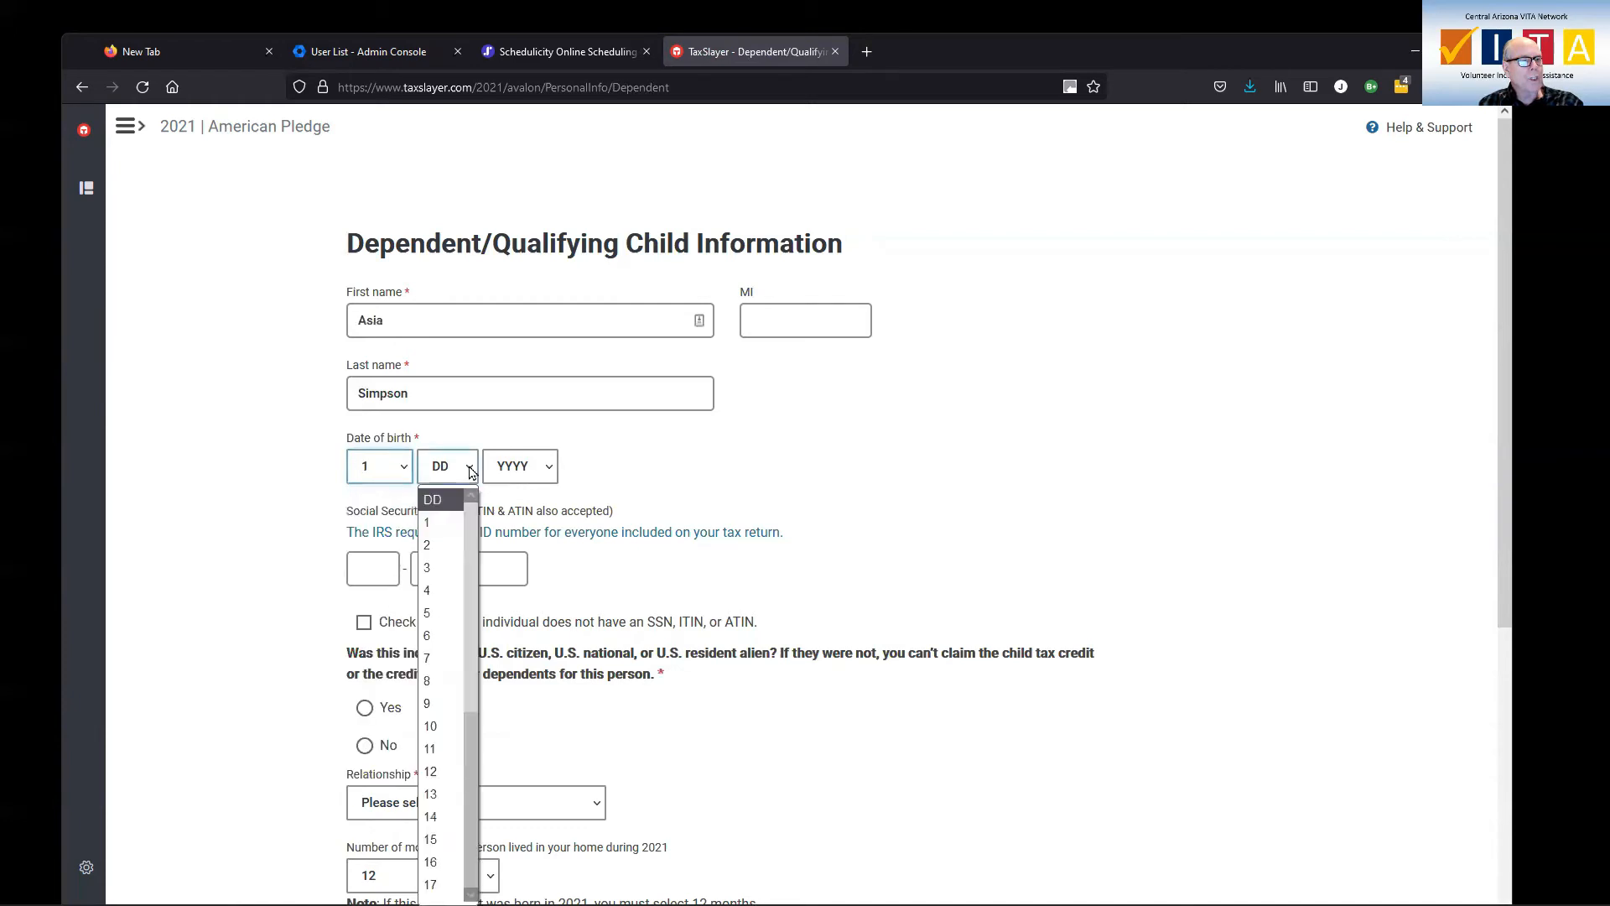
left_click(440, 522)
left_click(544, 475)
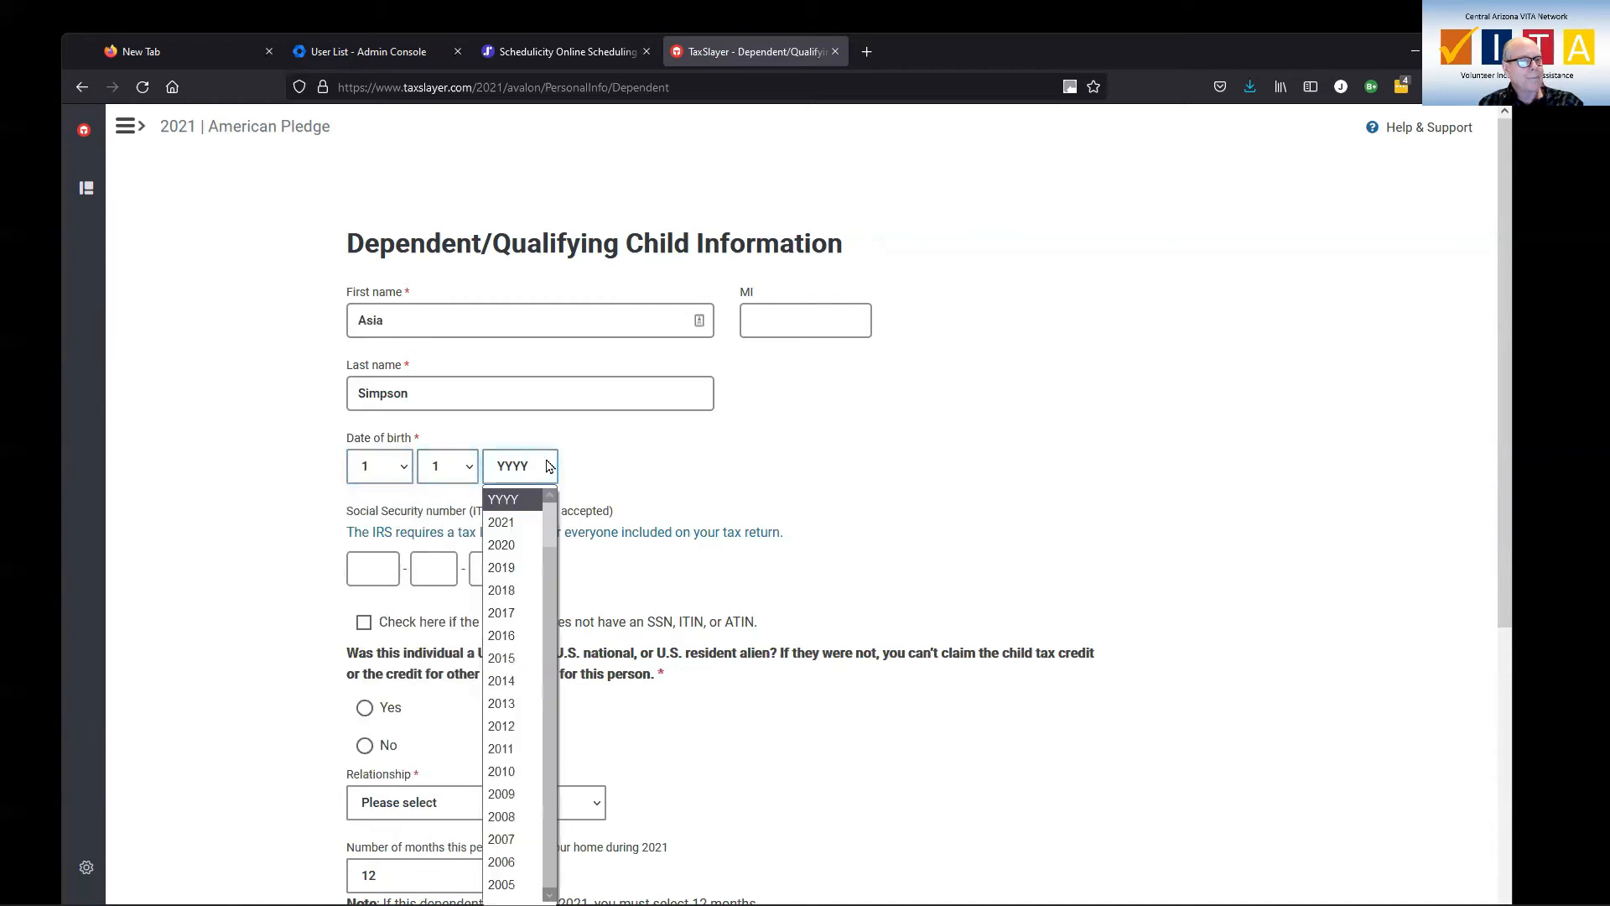
left_click(522, 592)
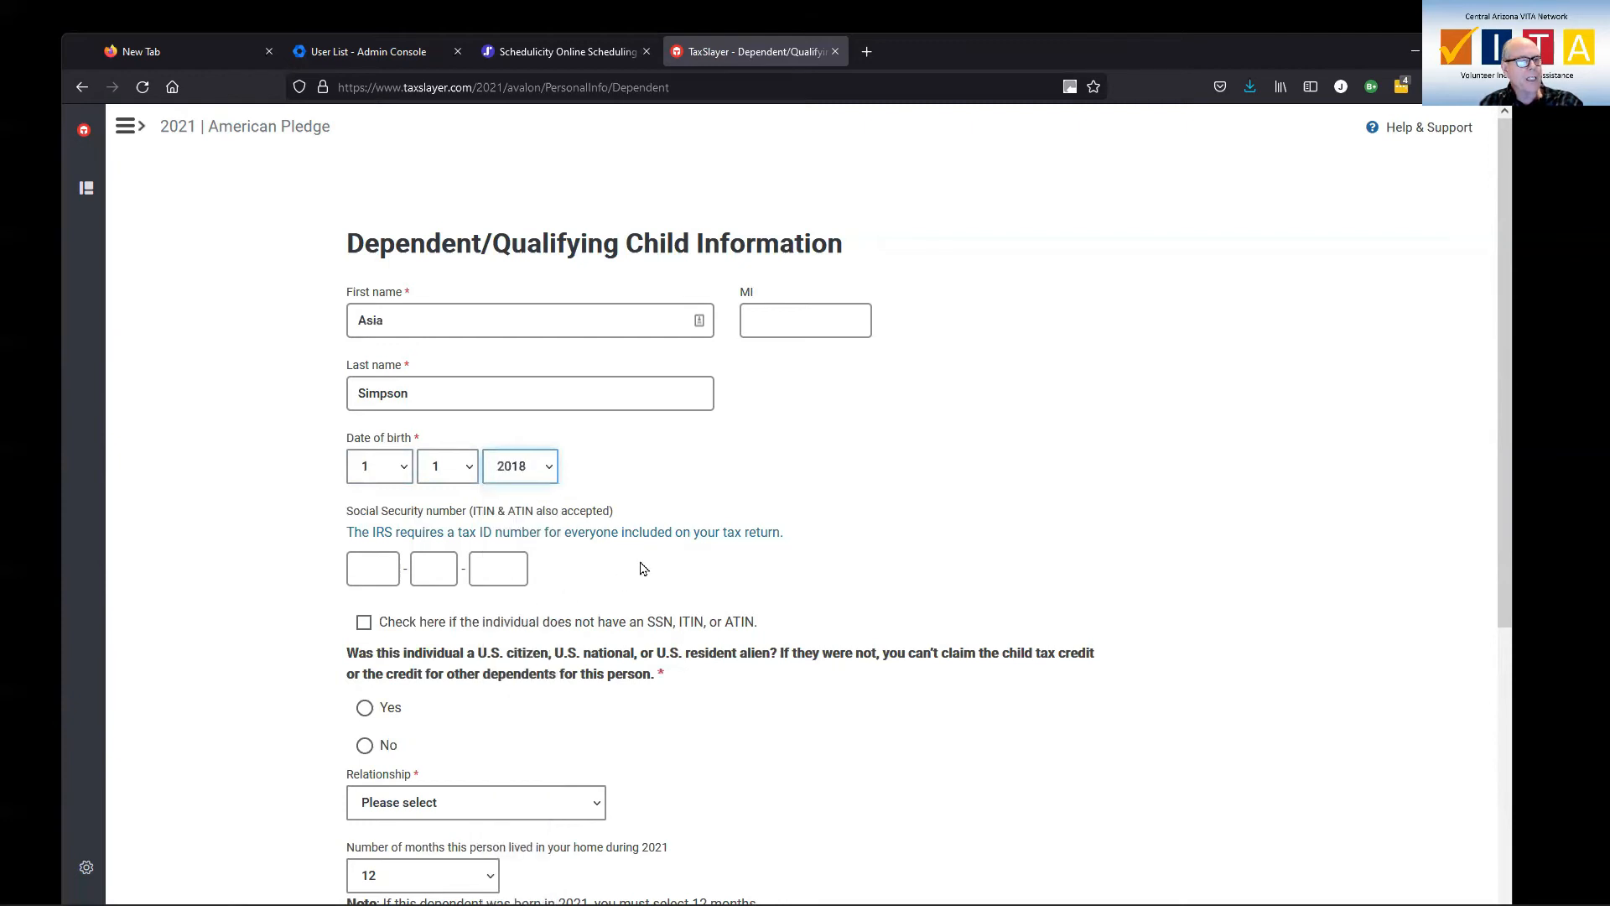
Enter the dependent's Social Security number and answer Yes to U.S. citizenship.
left_click(394, 568)
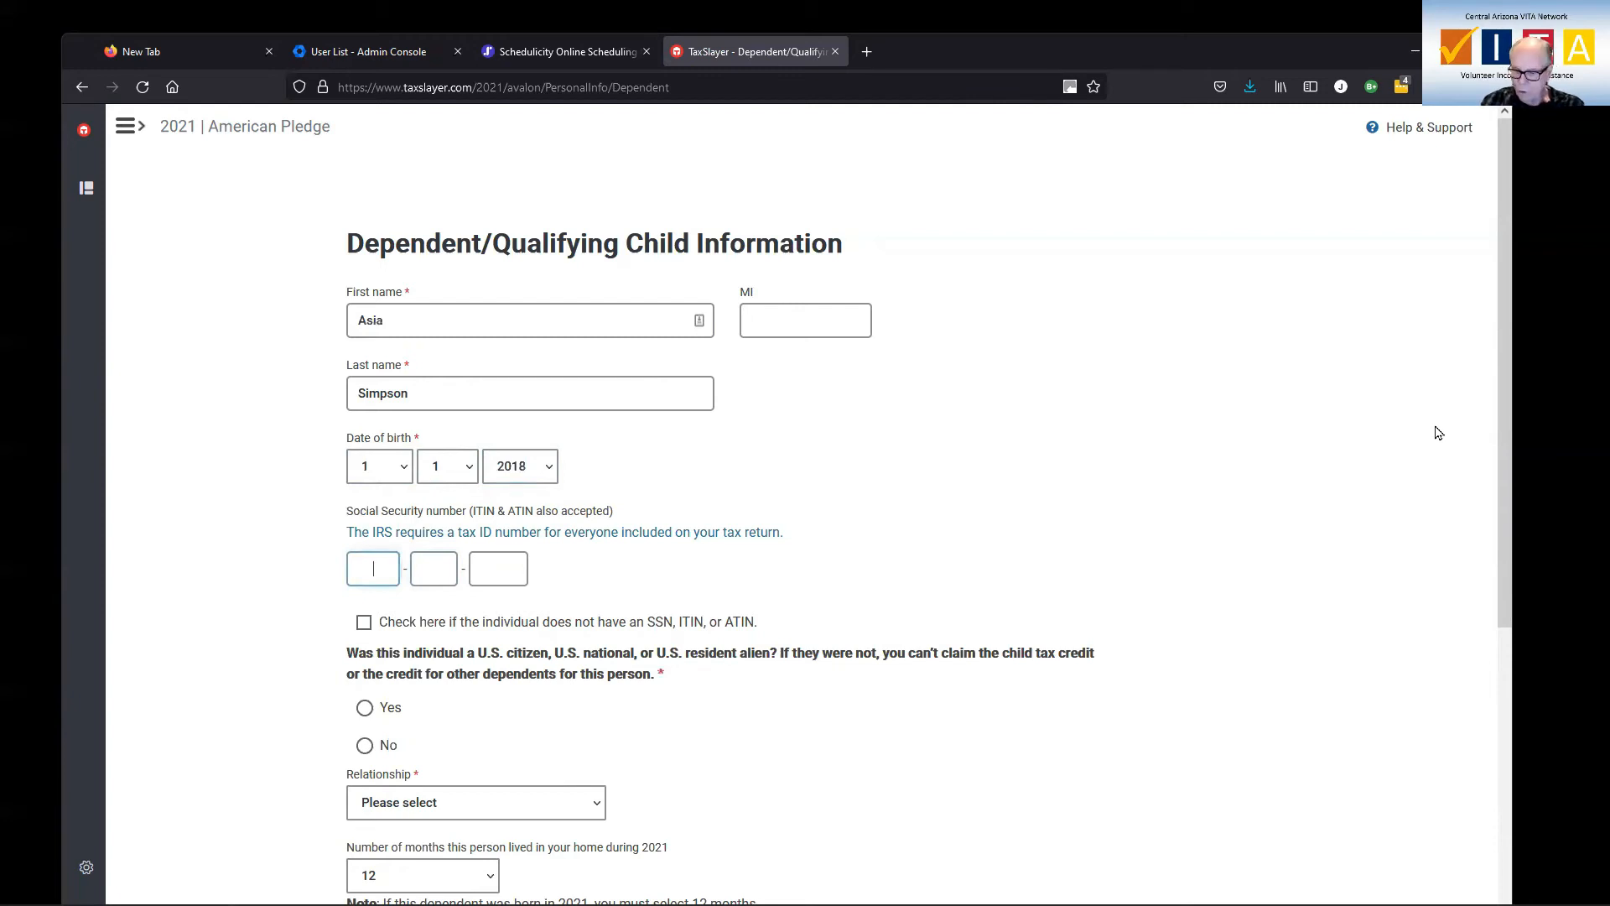
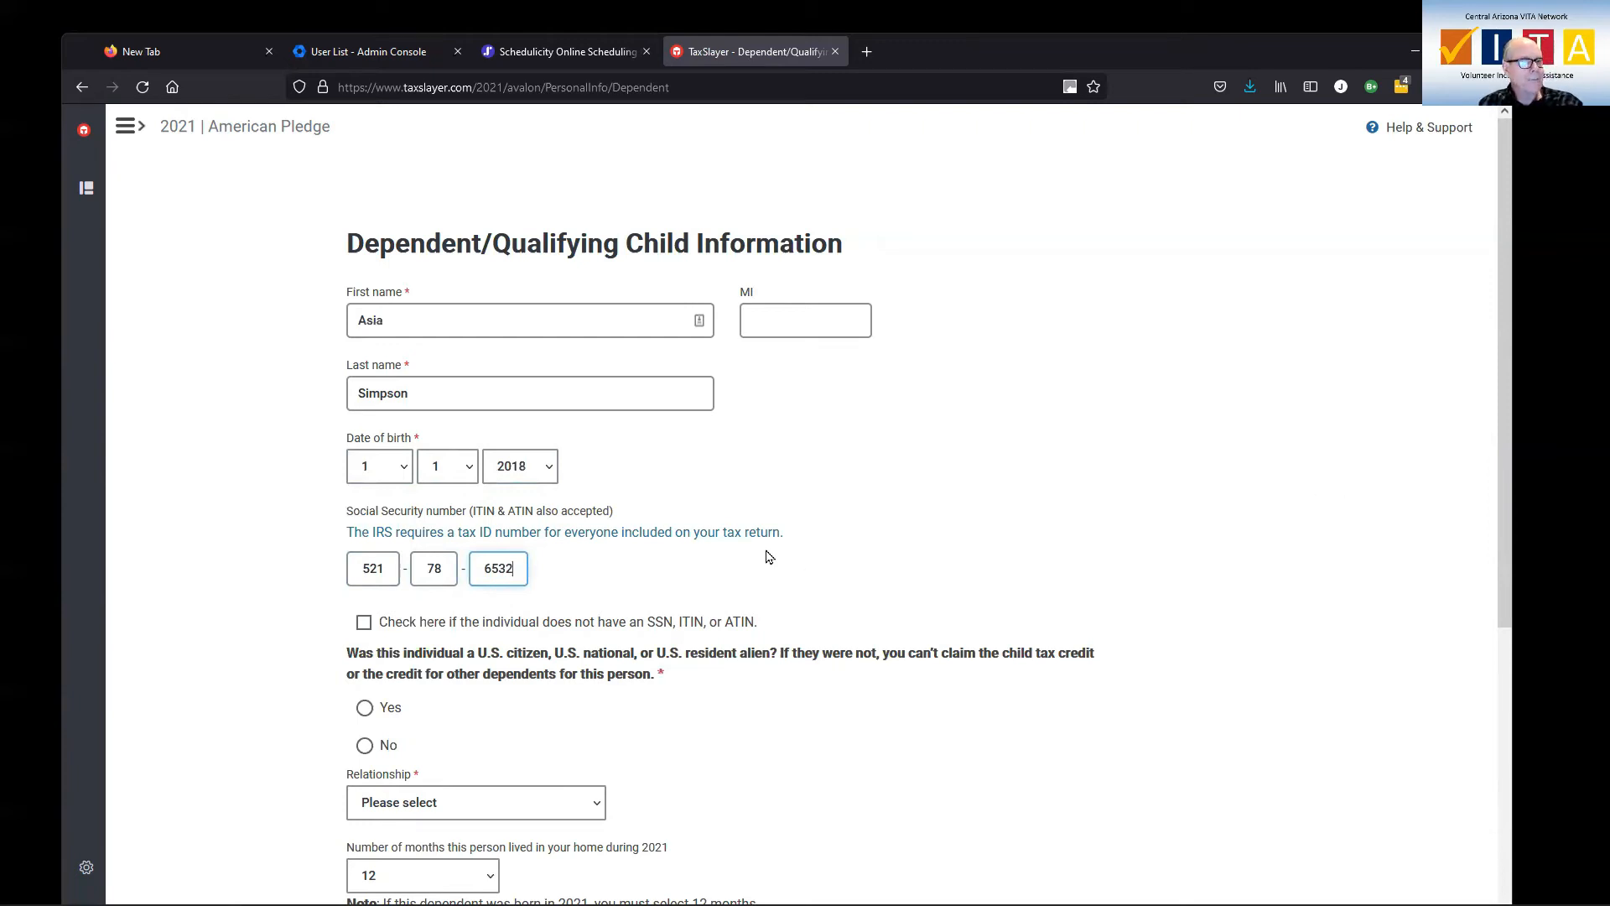
scroll(526, 669, "down", 2)
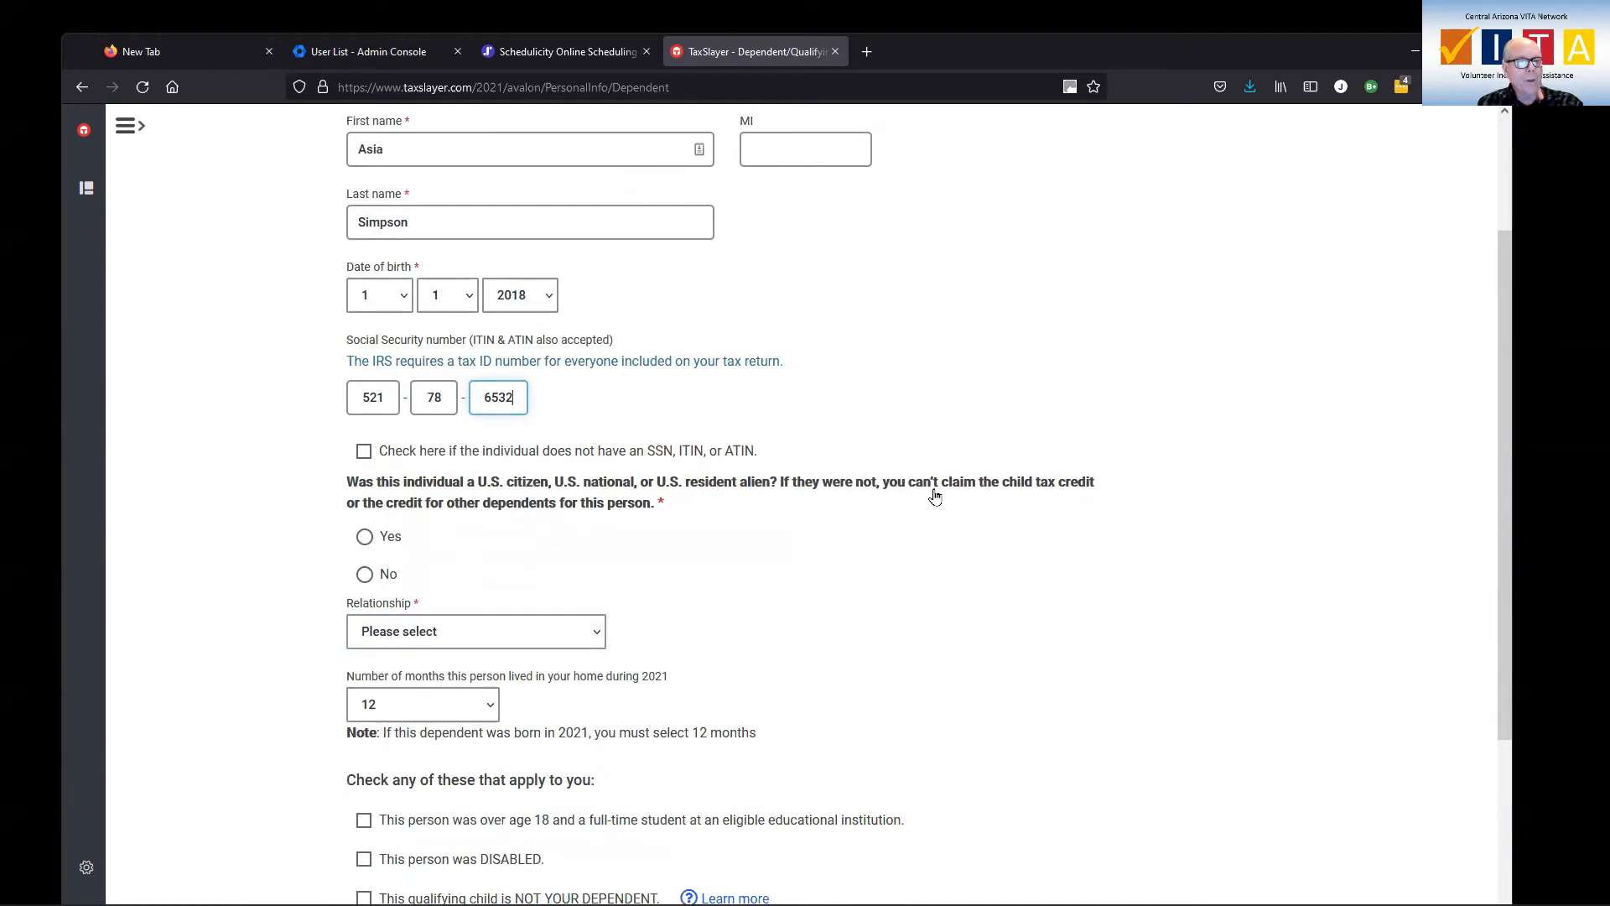
left_click(364, 537)
Choose Grandchild as the dependent's relationship.
scroll(623, 564, "down", 3)
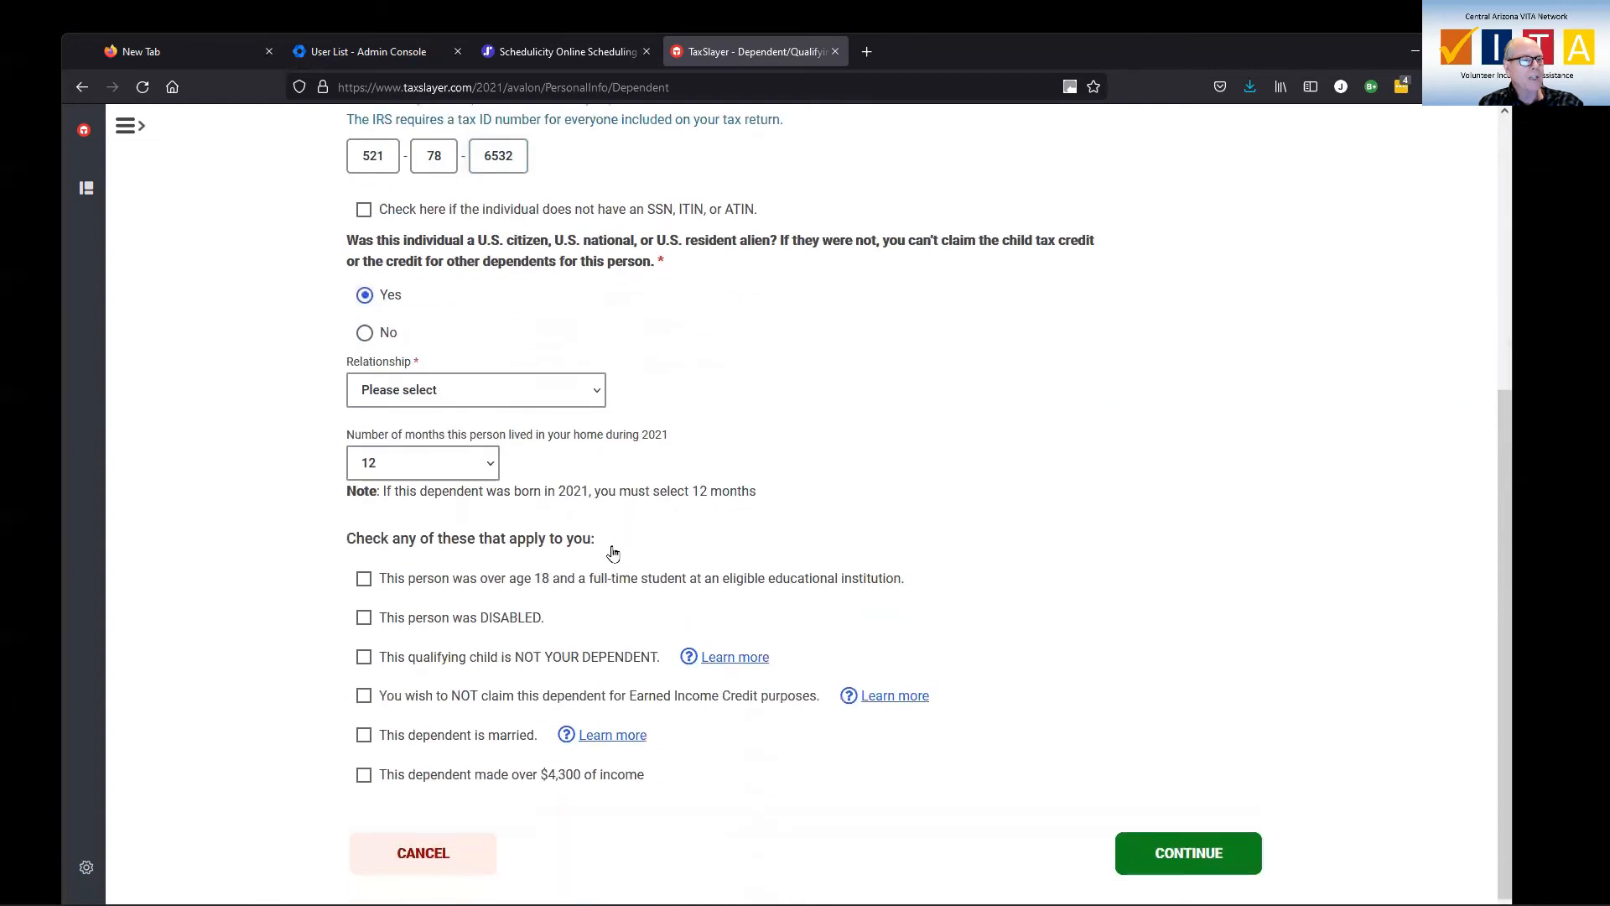
left_click(597, 384)
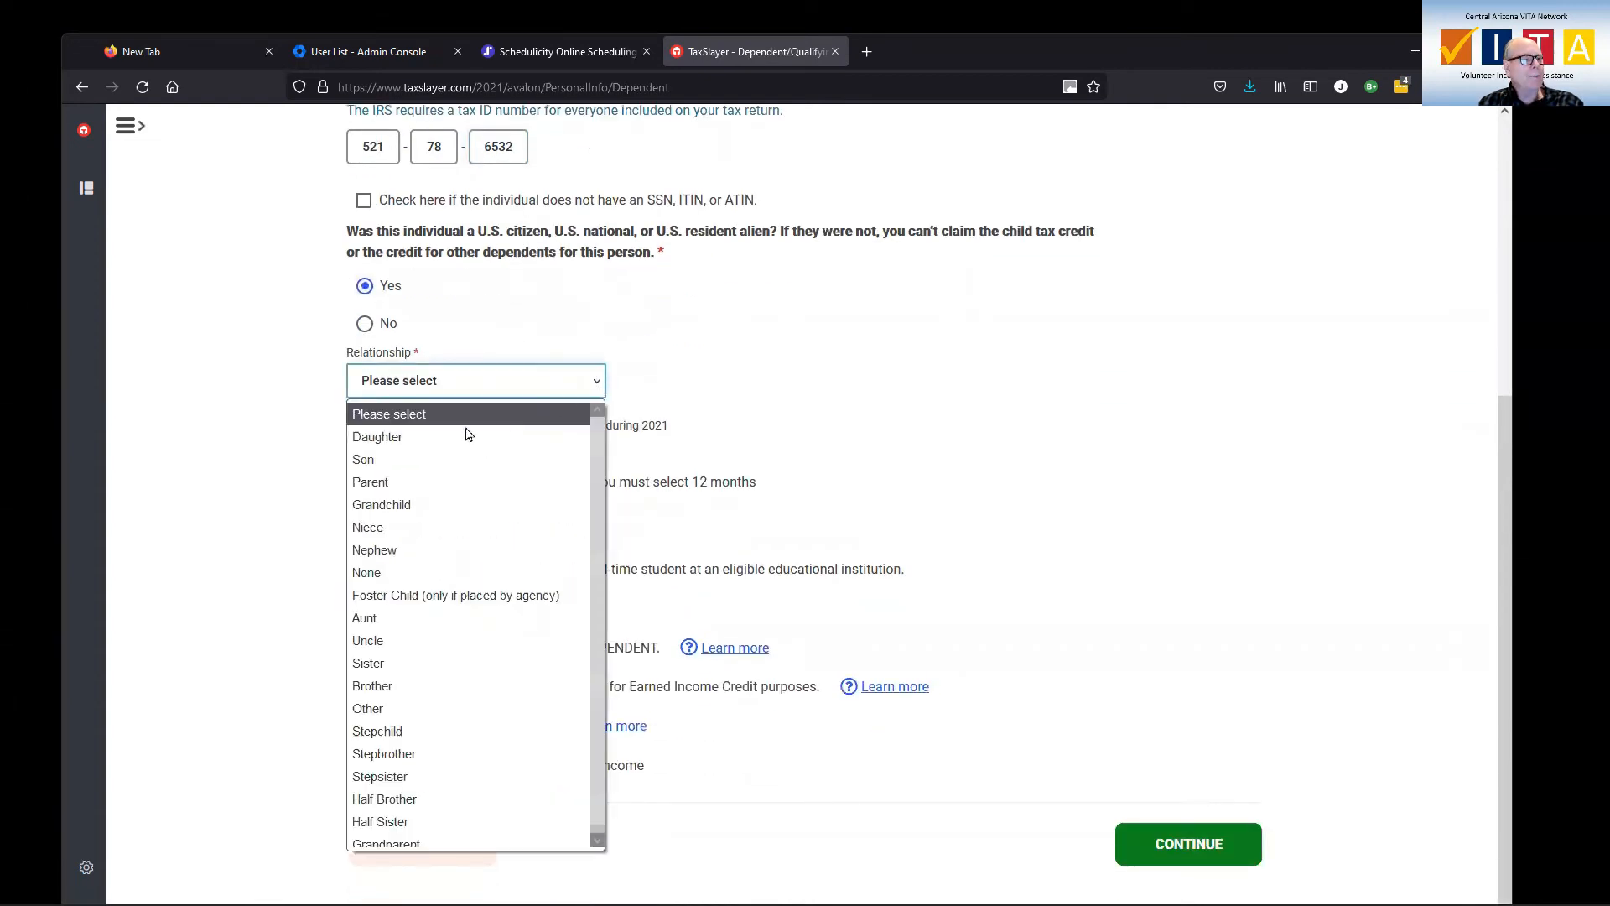
left_click(400, 512)
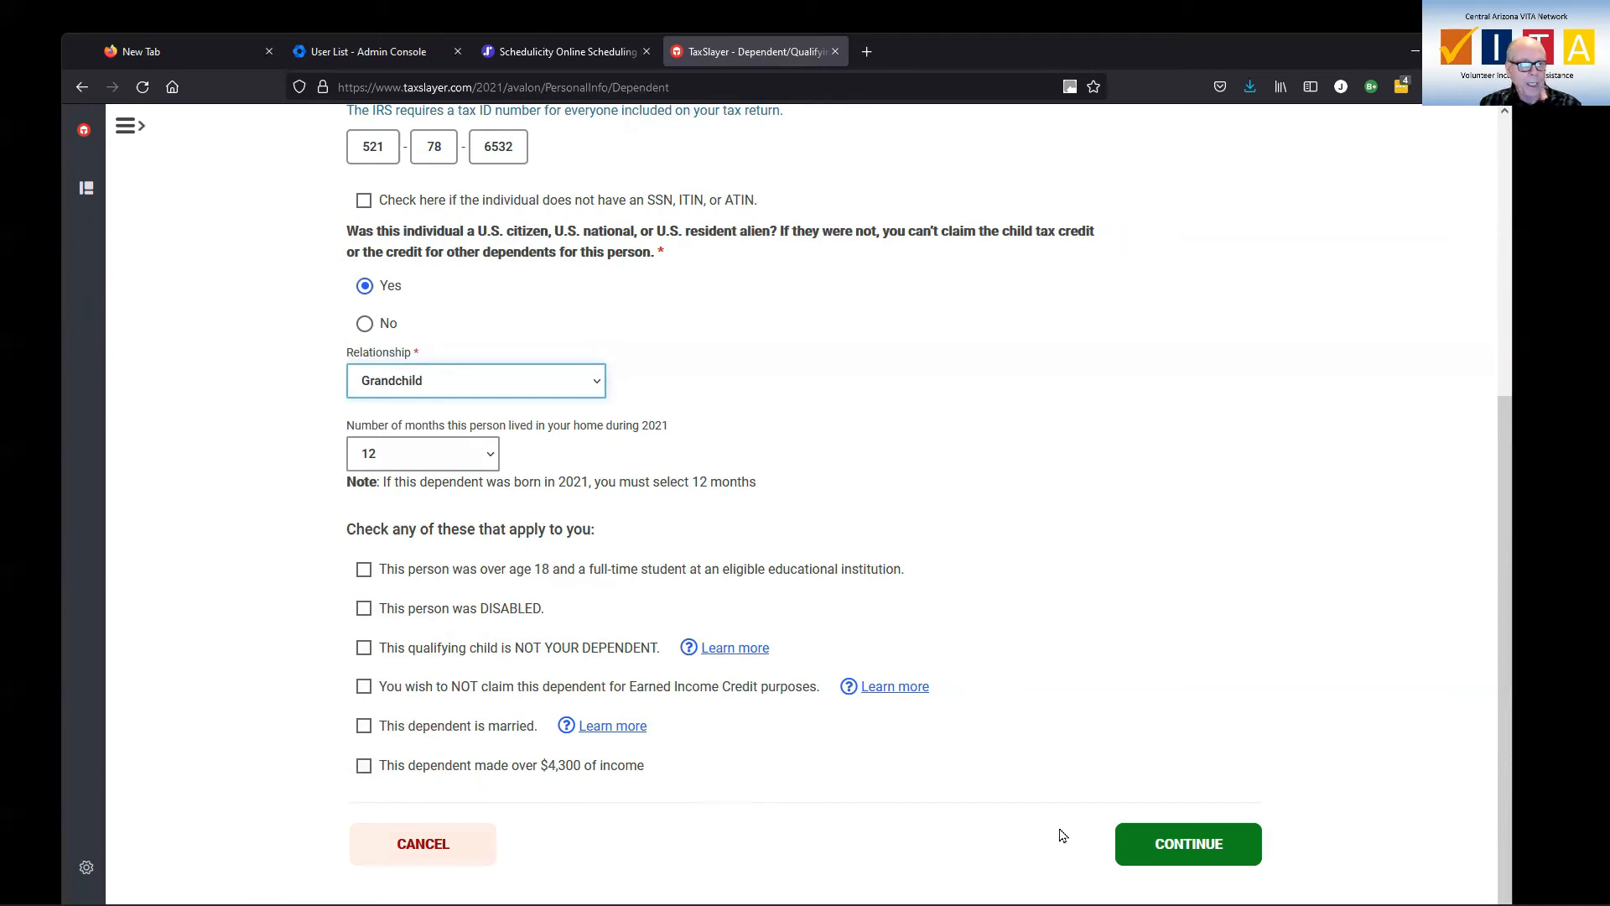
Save the grandchild's dependent information and continue past the dependent list.
left_click(1173, 845)
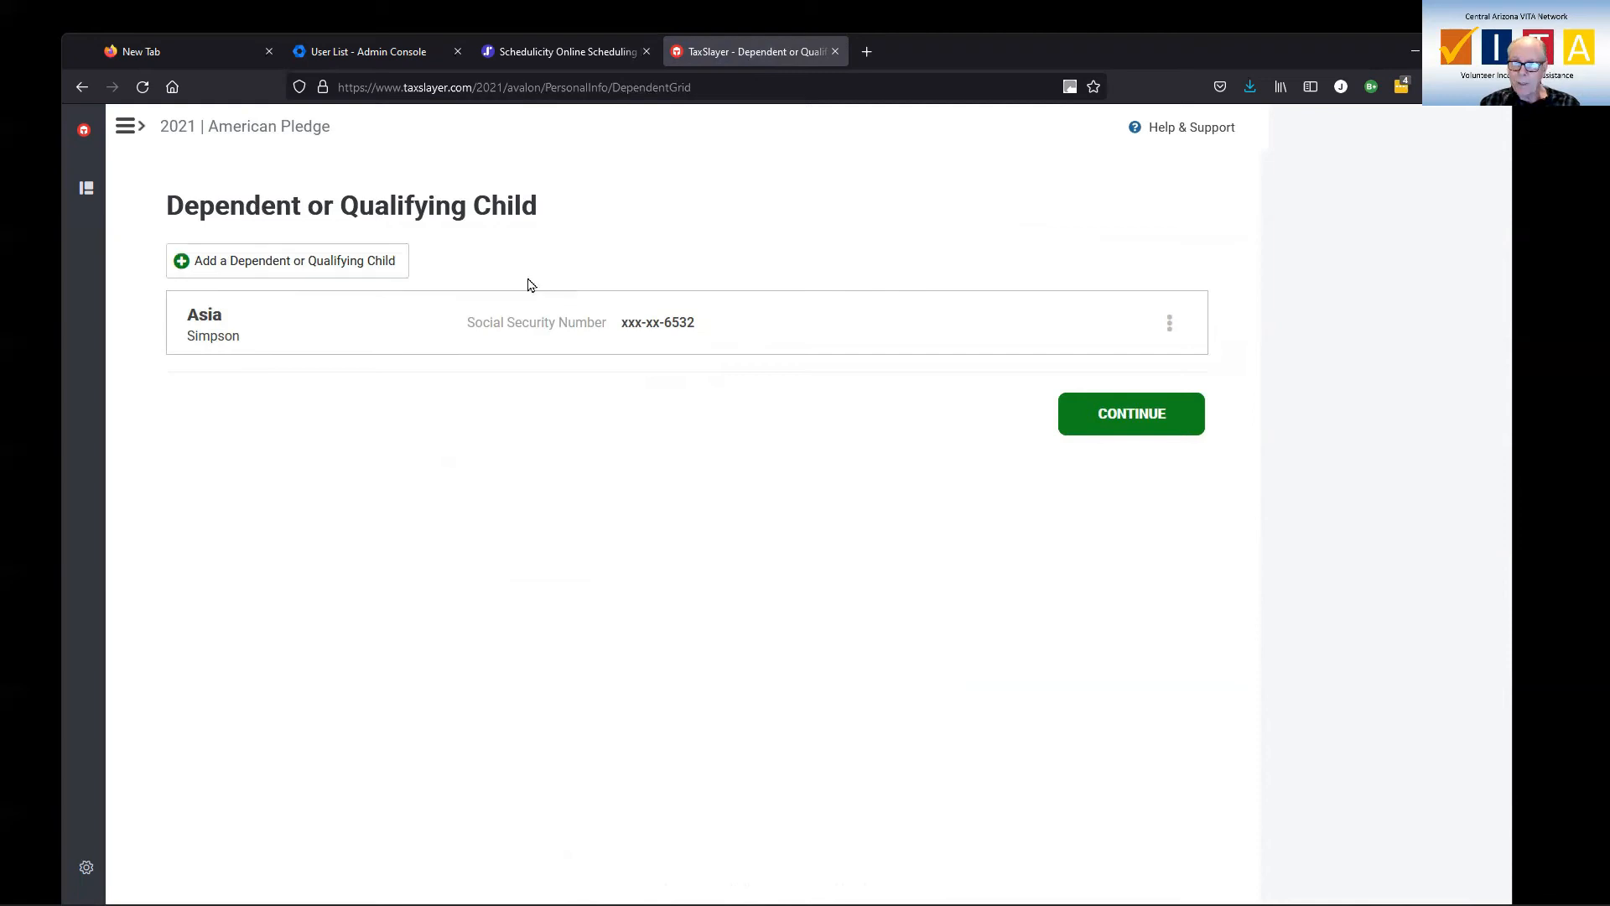
left_click(1110, 424)
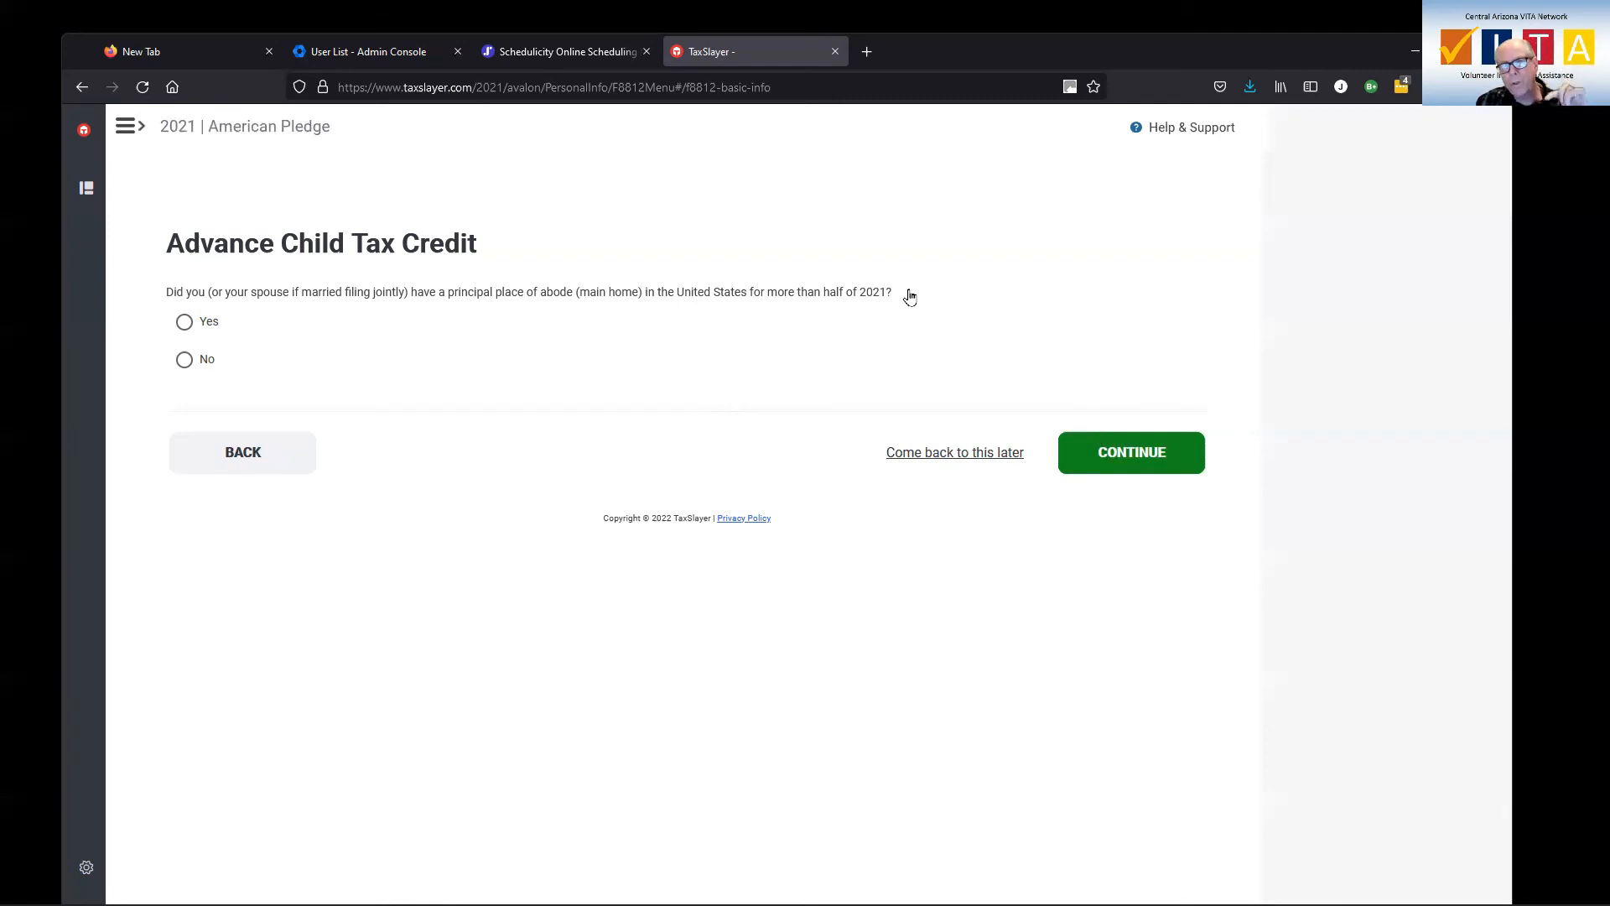
Confirm the main home was in the U.S. and report $0 advance child tax credit payments.
left_click(185, 323)
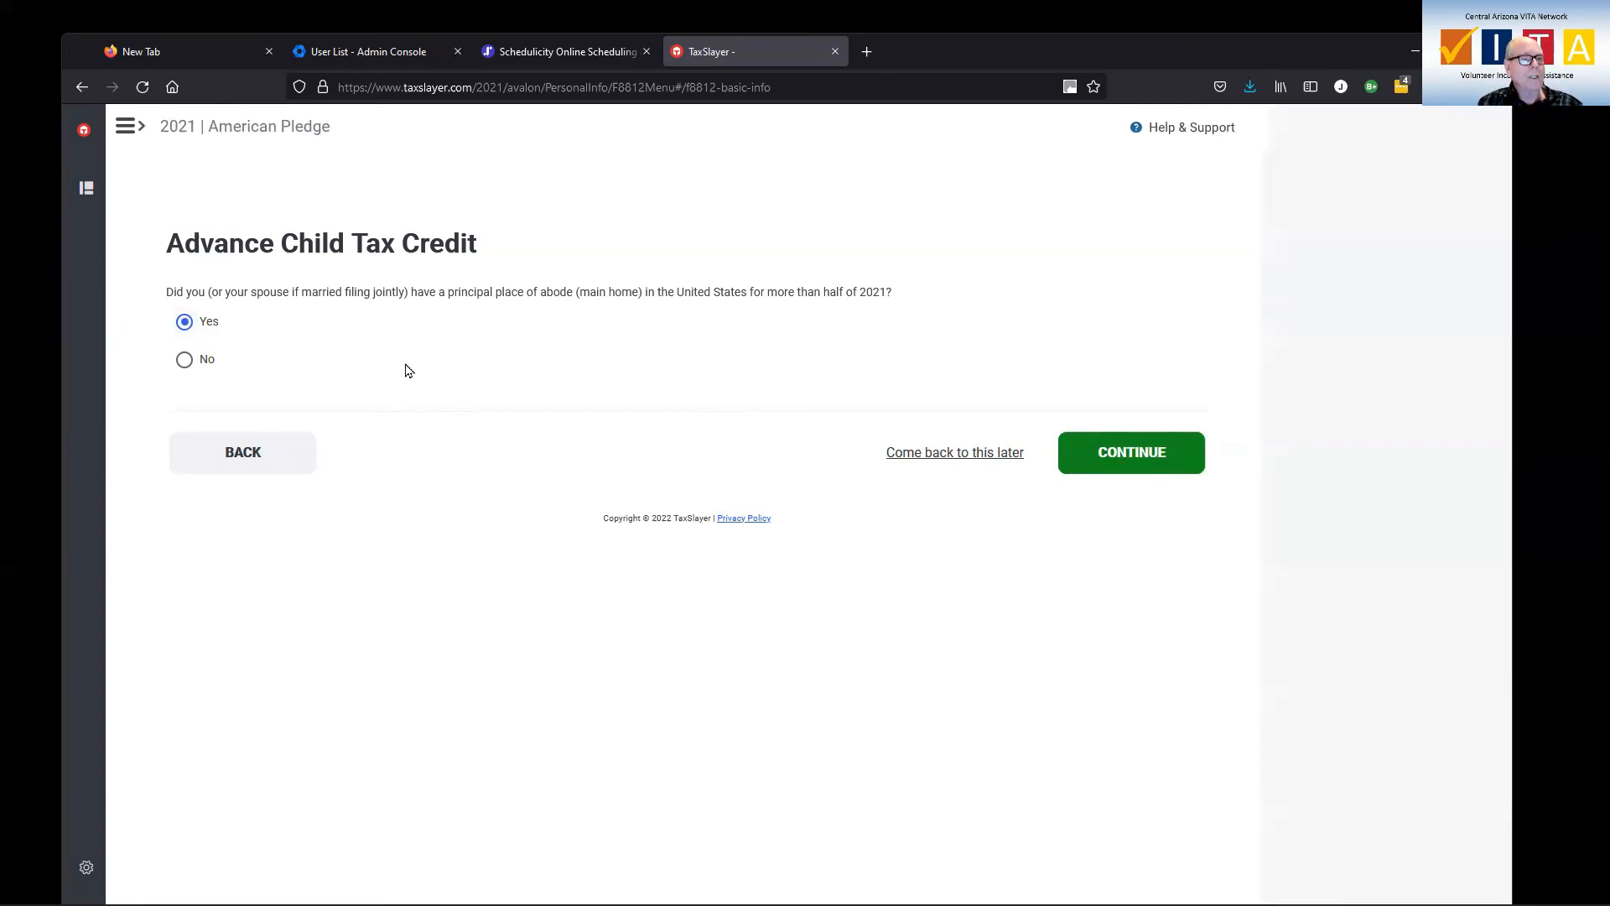
left_click(1144, 464)
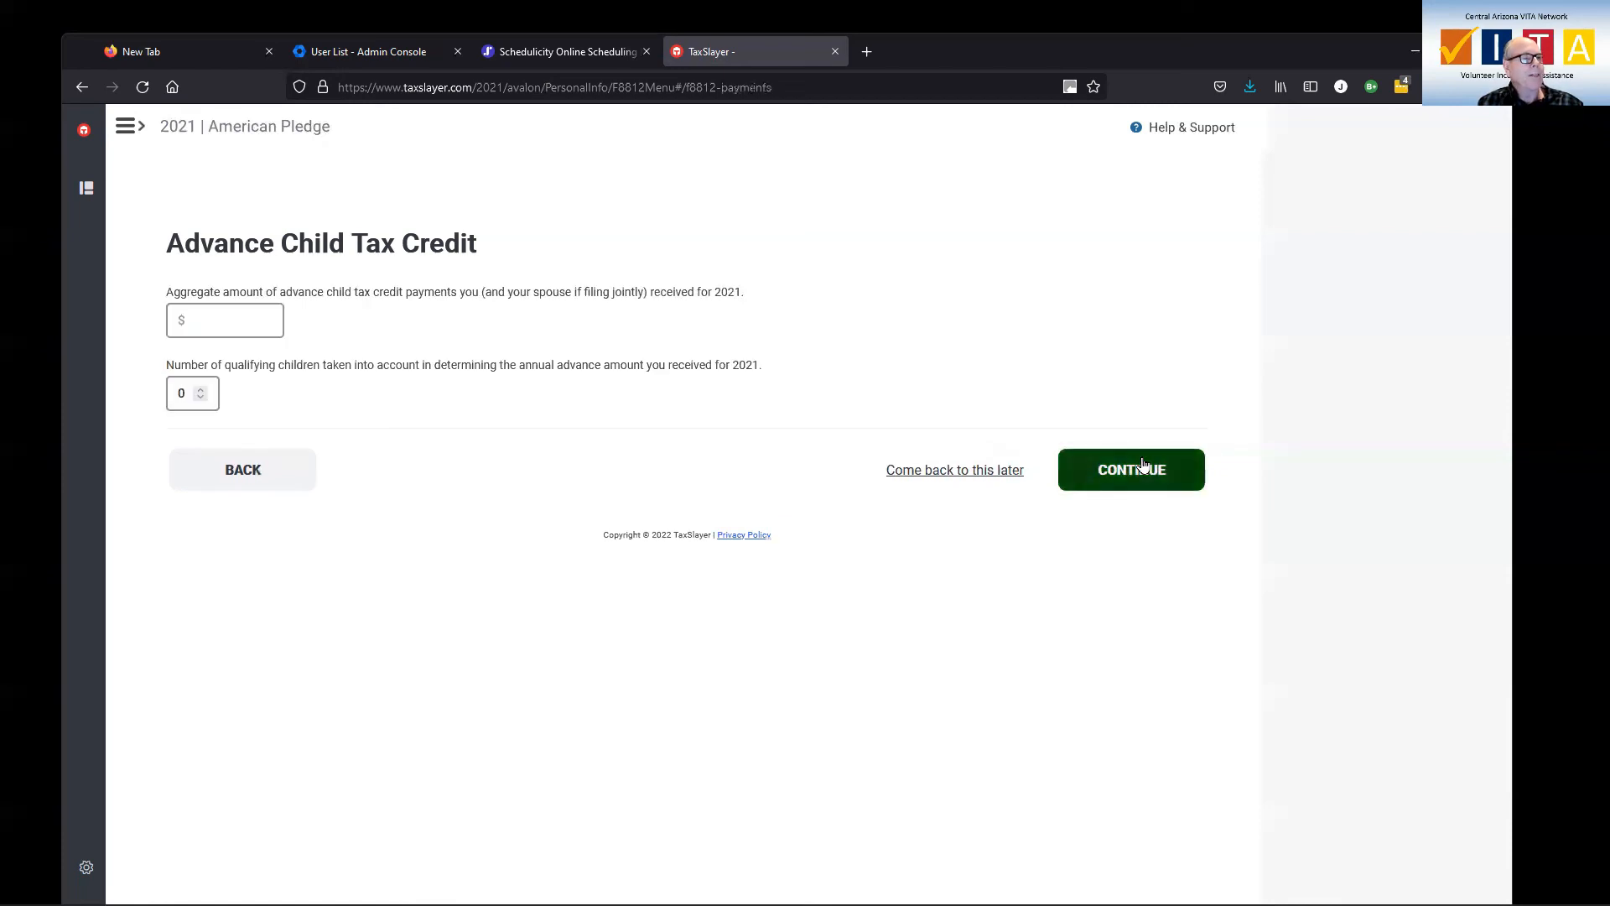
left_click(210, 315)
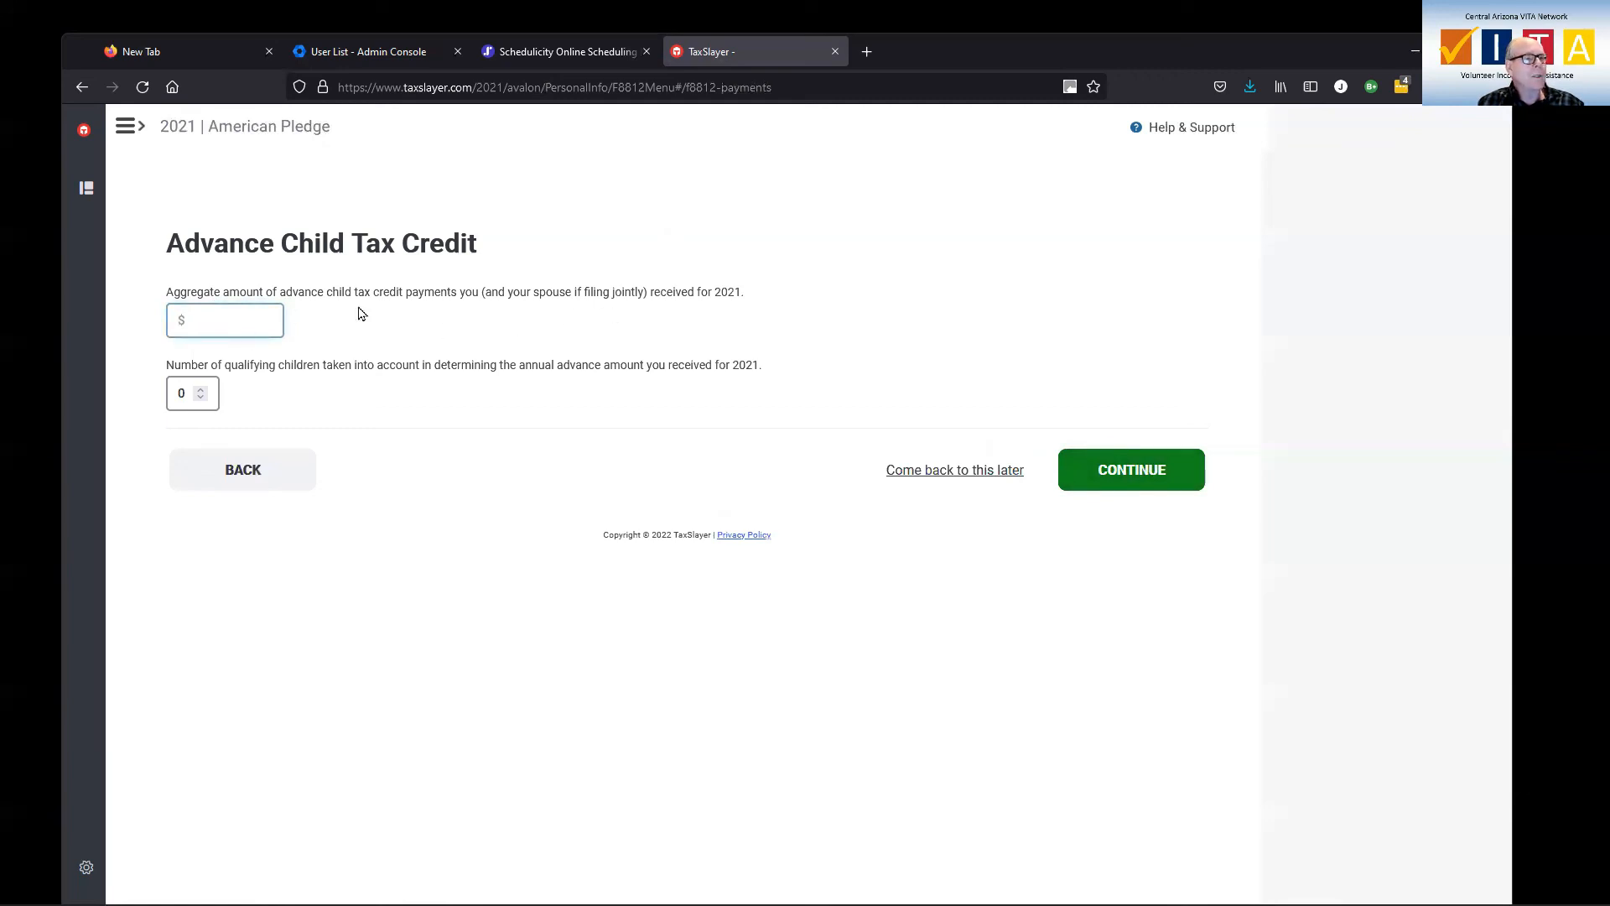
type("0")
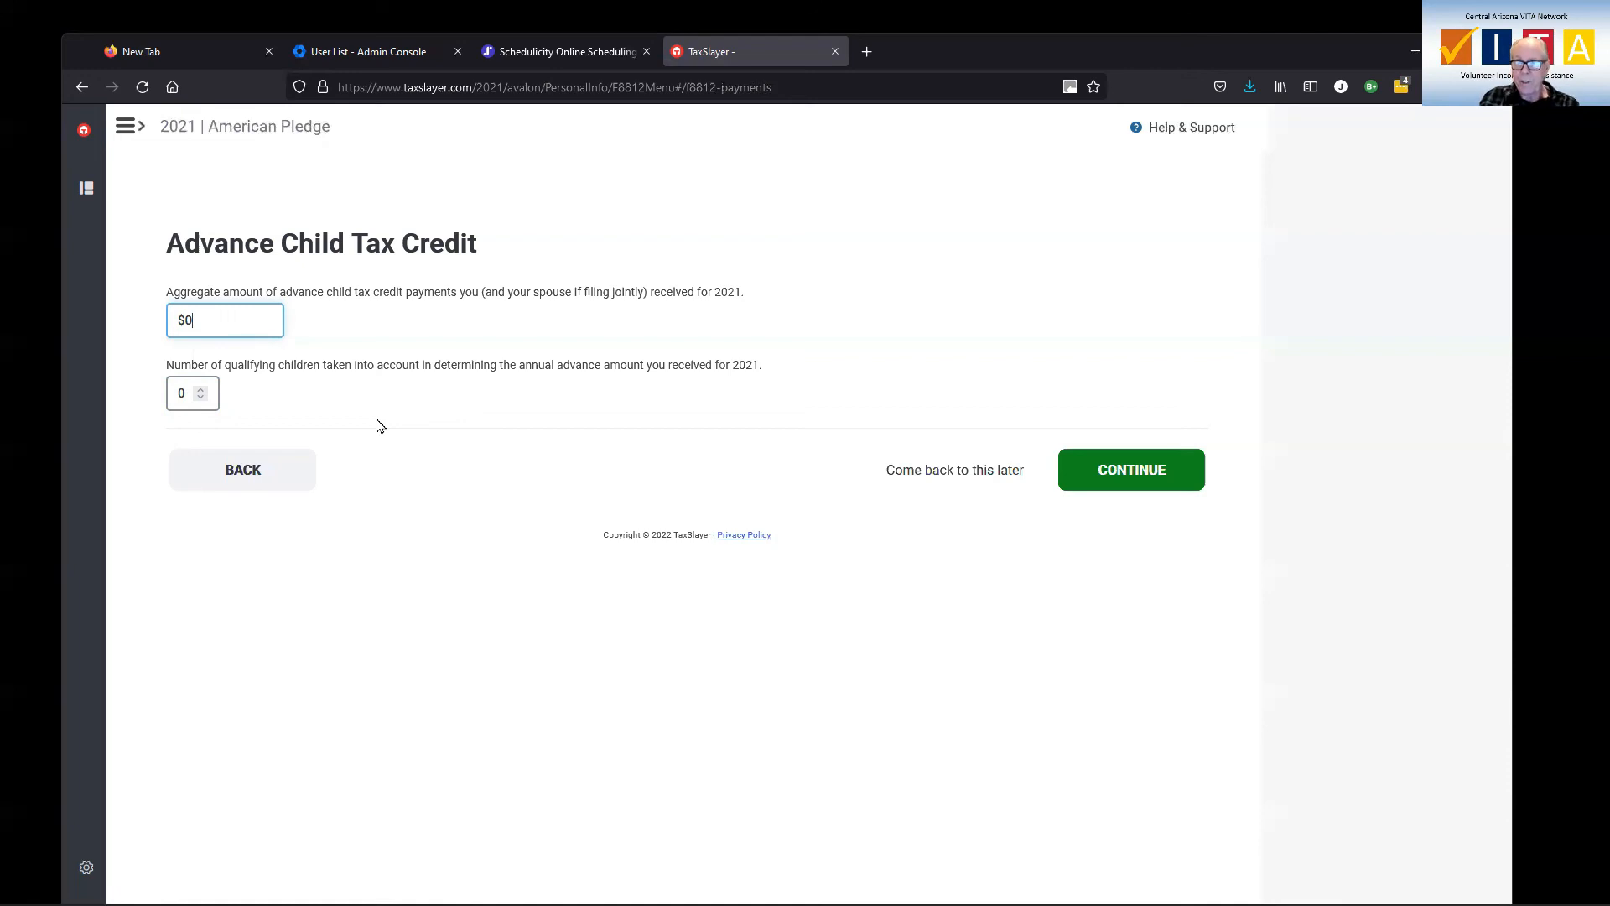
left_click(1136, 471)
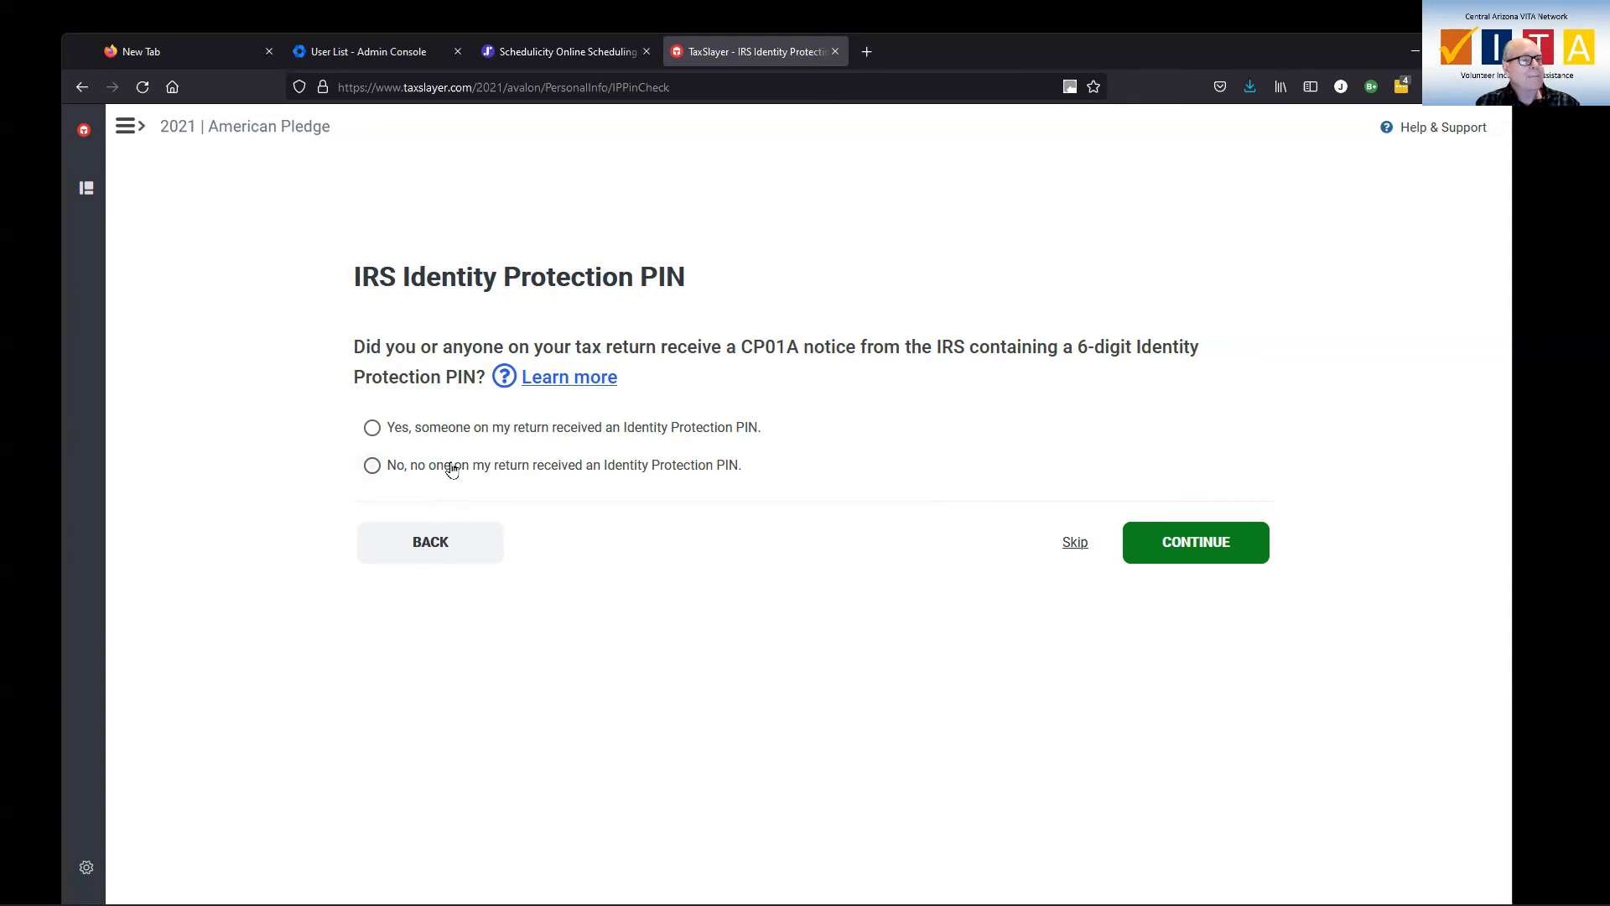
Answer No to anyone receiving an Identity Protection PIN and save.
left_click(372, 467)
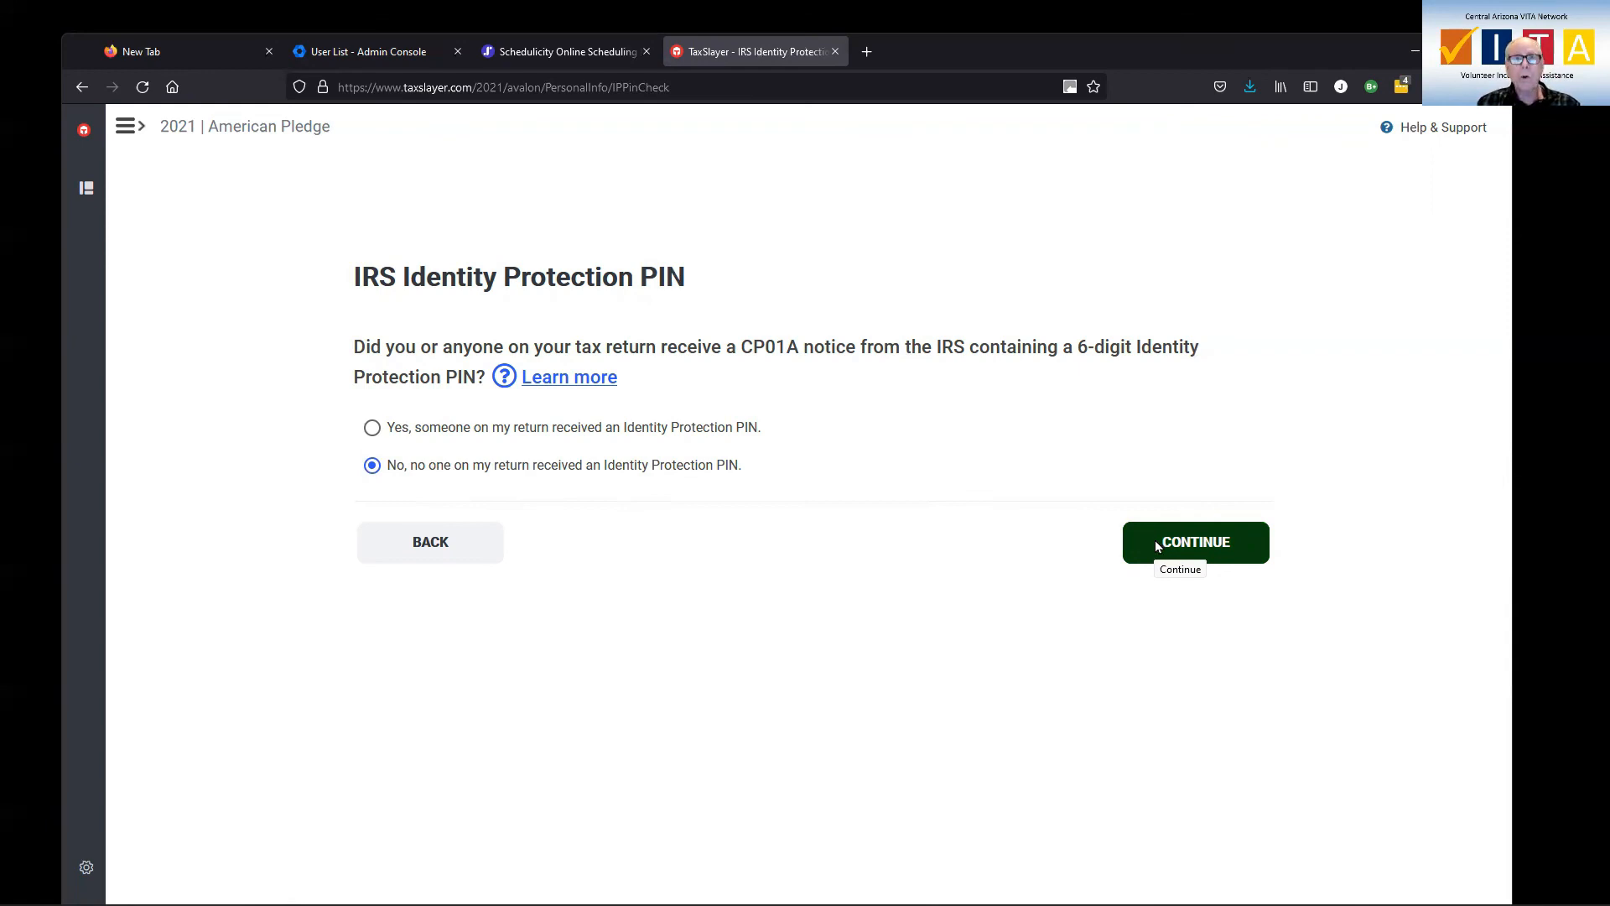
left_click(1173, 547)
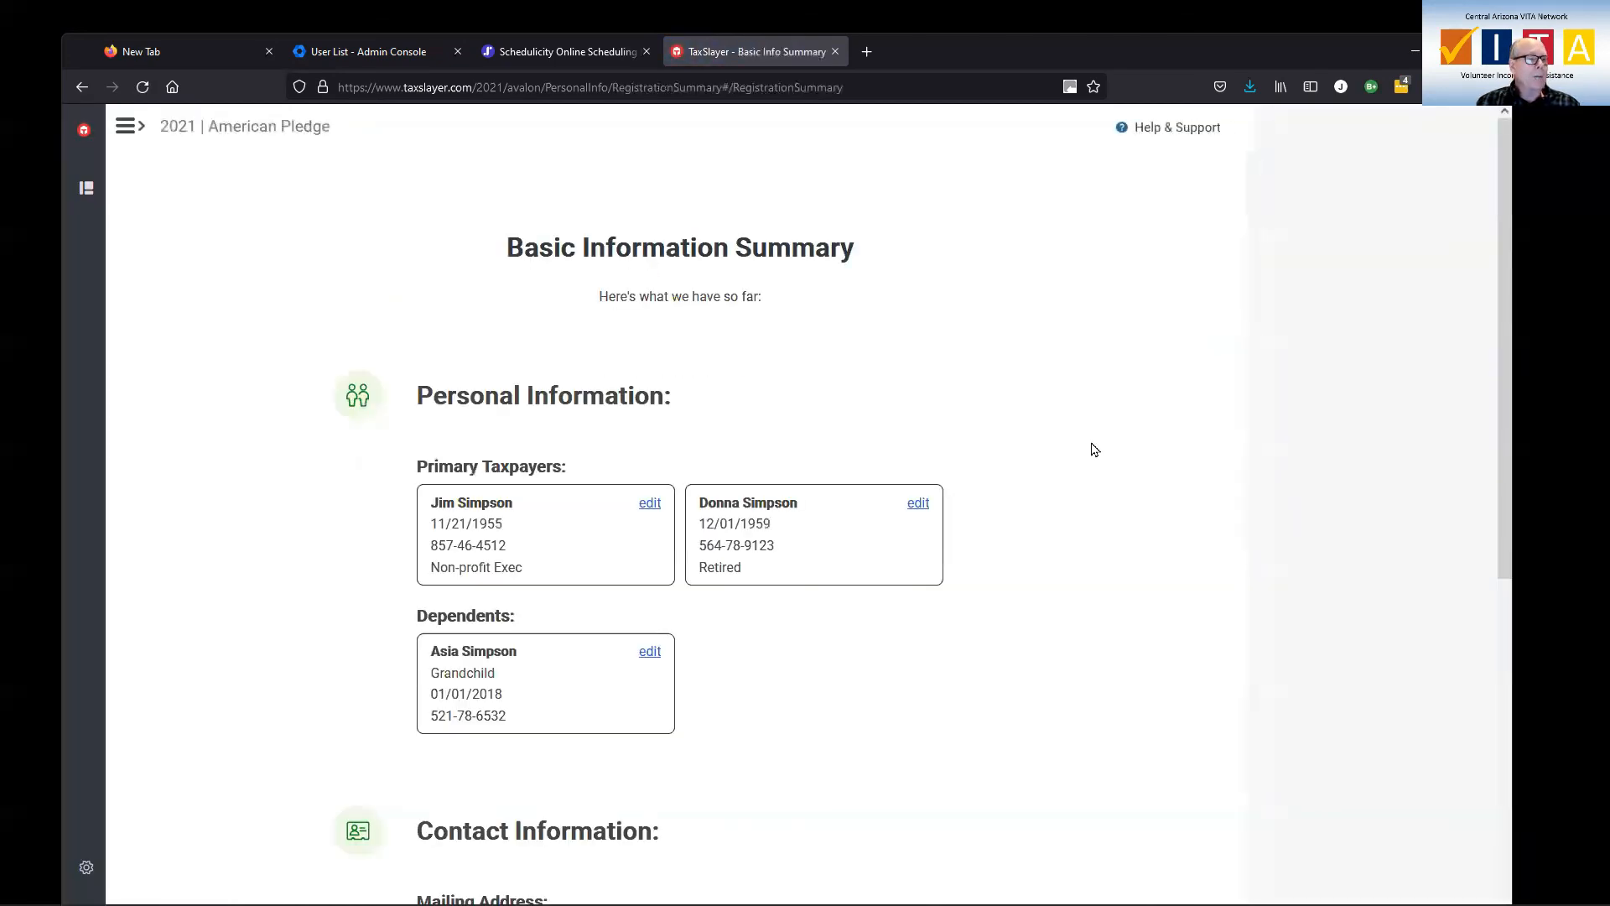
Check the summary's spouses, grandchild, Arizona address and Married Filing Jointly status, then continue.
scroll(1090, 453, "down", 3)
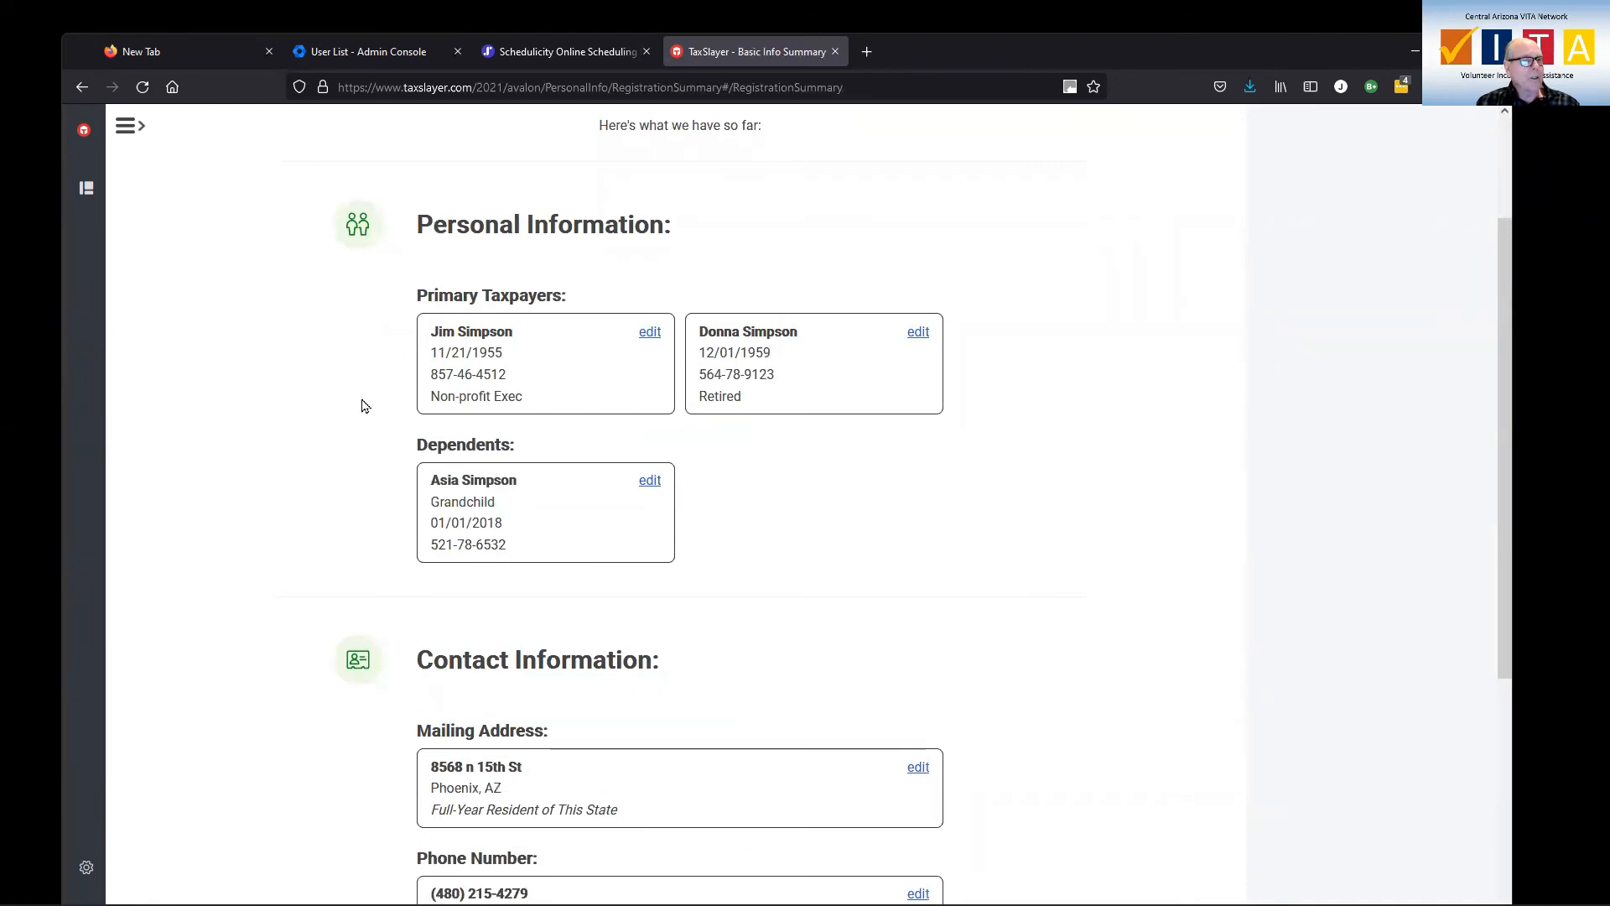
scroll(869, 526, "down", 2)
scroll(869, 526, "down", 3)
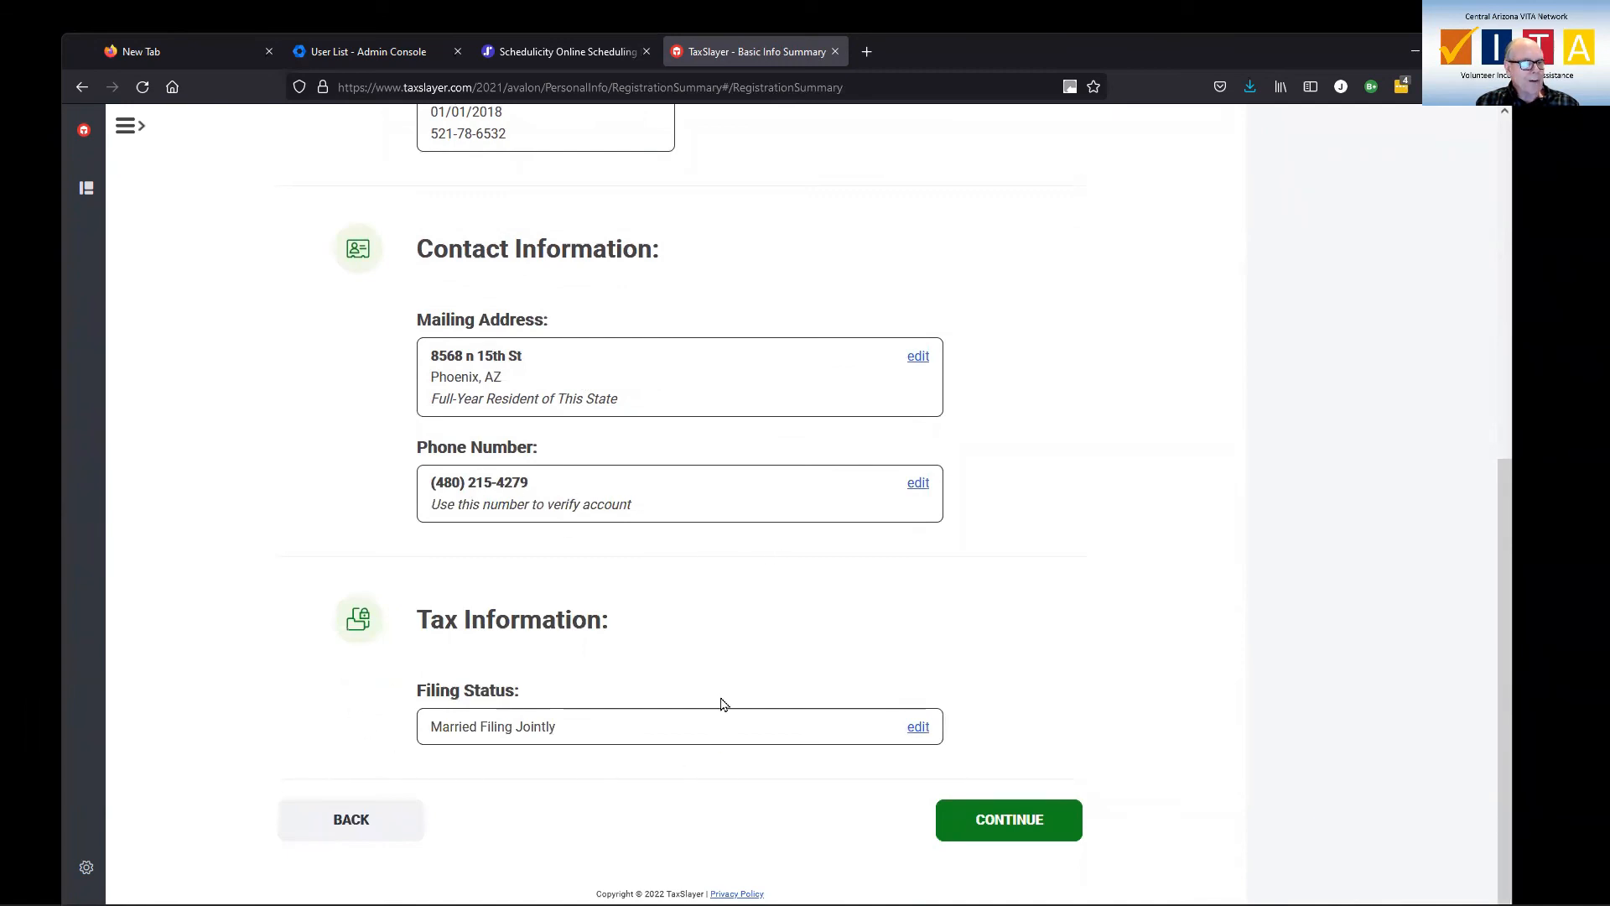
left_click(987, 828)
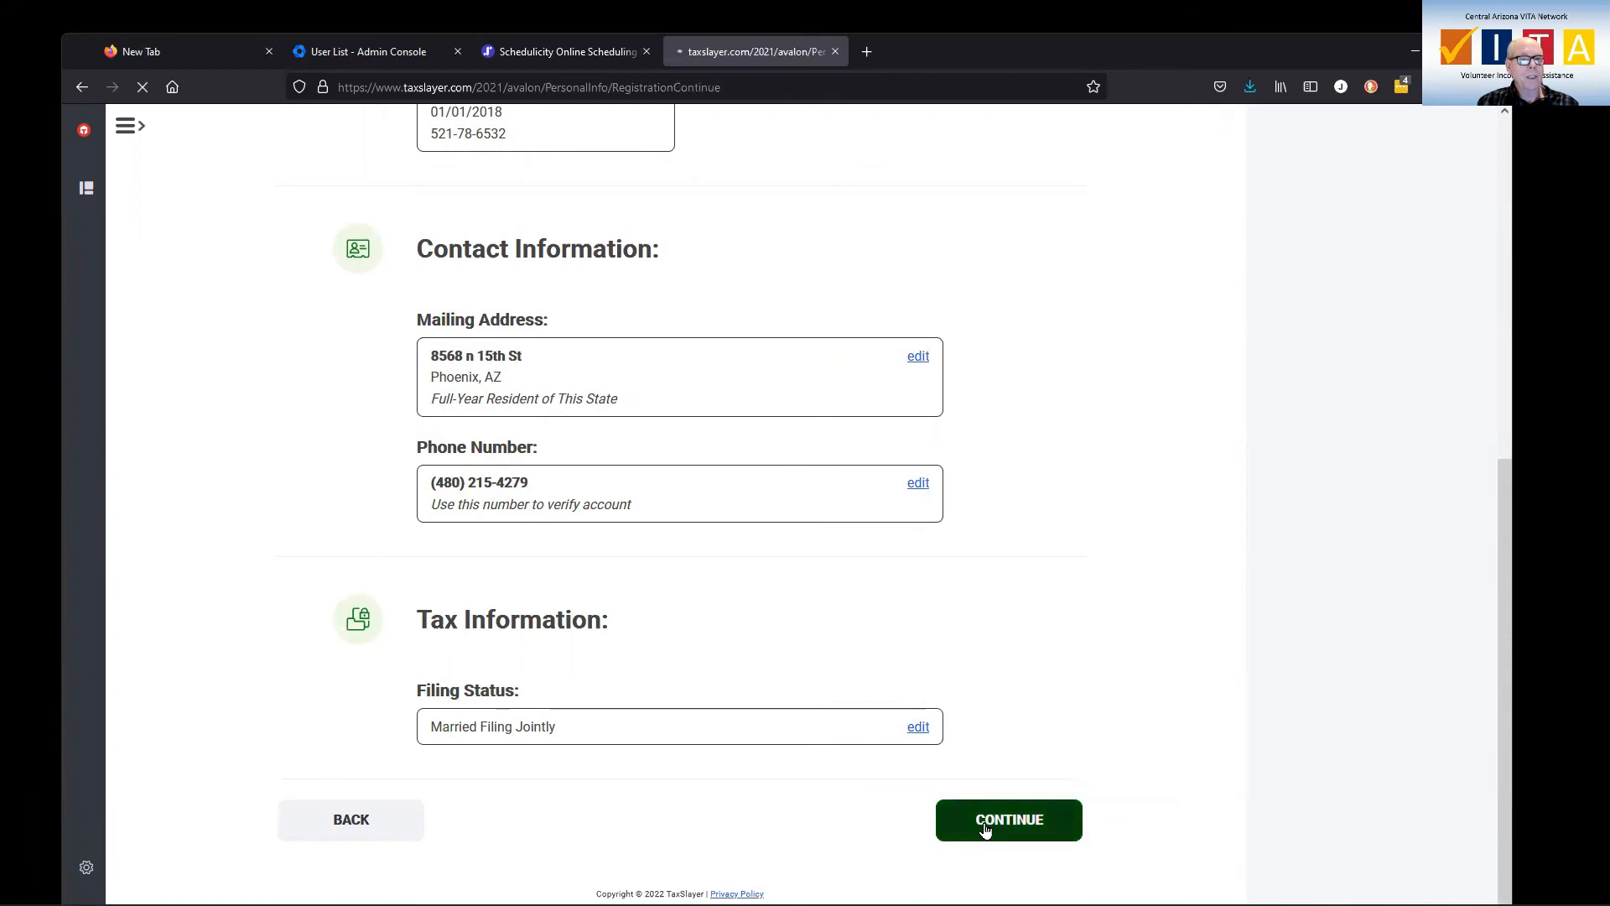